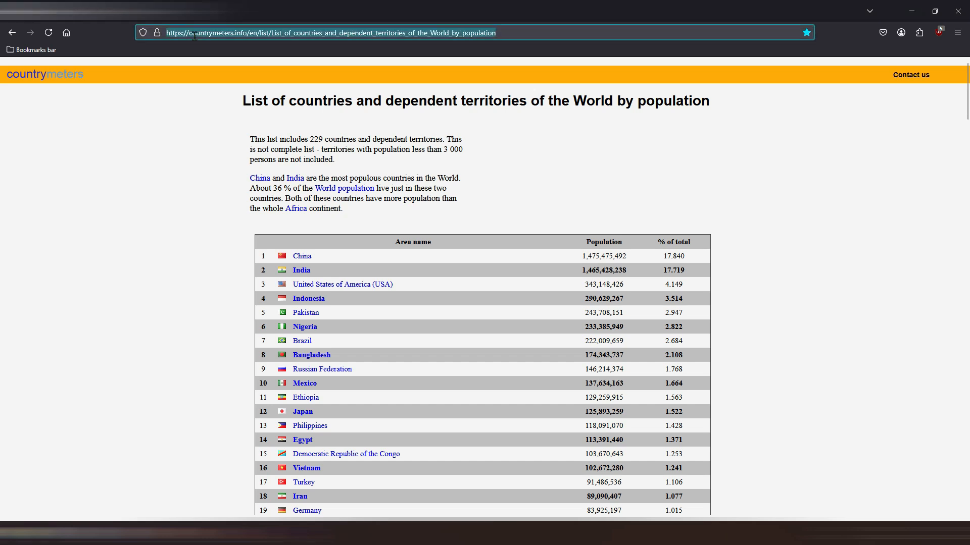
Copy the web address of the countrymeters population list page and switch to Power BI Desktop.
{"action": "right_click", "coordinate": [196, 37]}
{"action": "left_click", "coordinate": [211, 97]}
{"action": "left_click", "coordinate": [912, 13]}
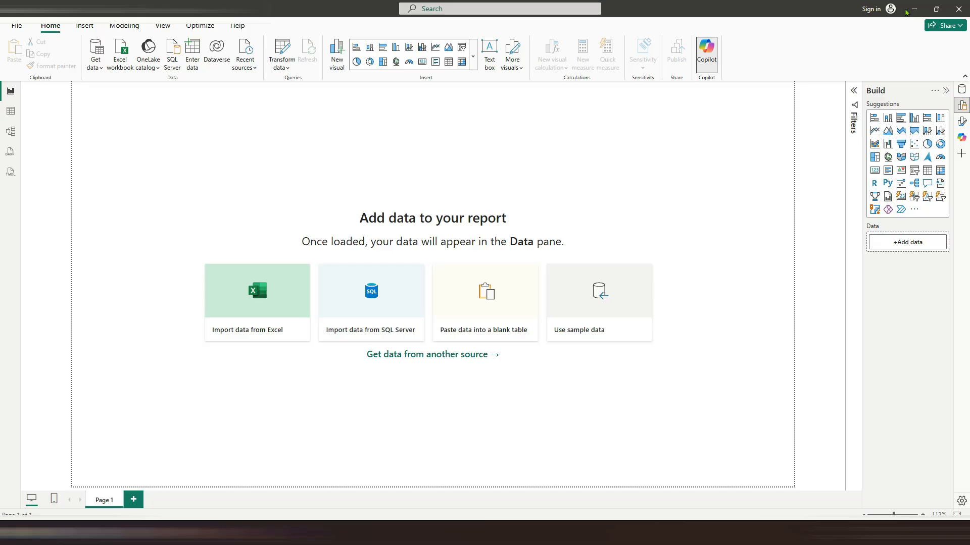
Connect to a Web data source using the copied countrymeters population list URL with the Basic option.
{"action": "left_click", "coordinate": [97, 71]}
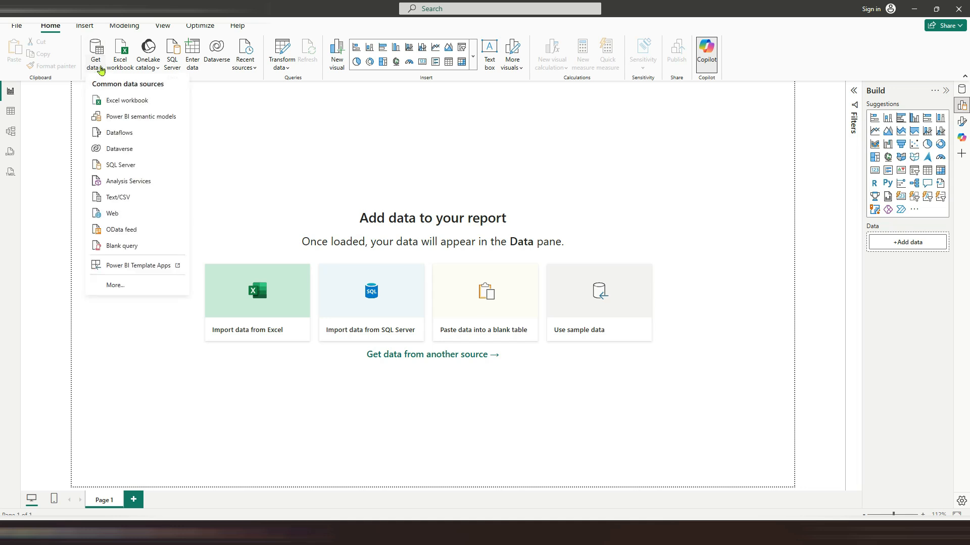
{"action": "left_click", "coordinate": [112, 214]}
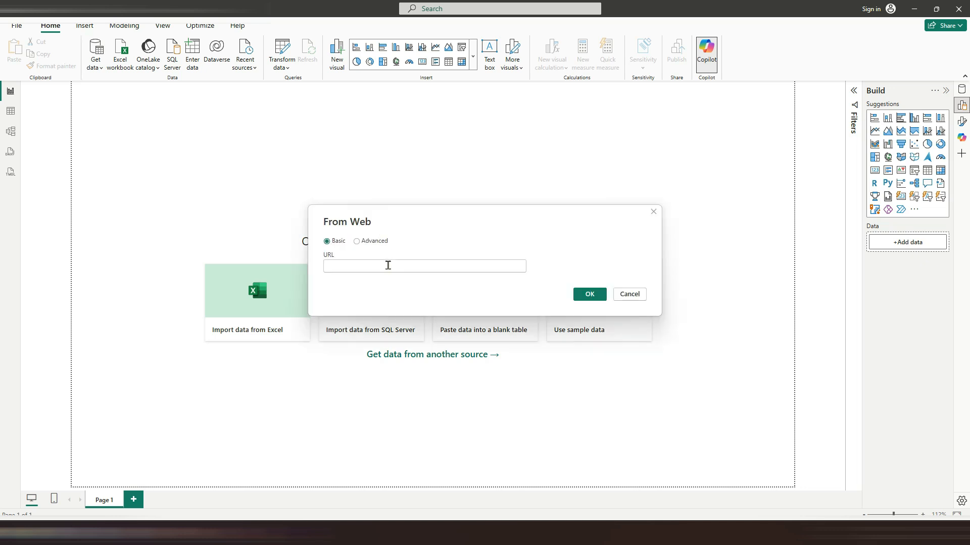
{"action": "right_click", "coordinate": [388, 269]}
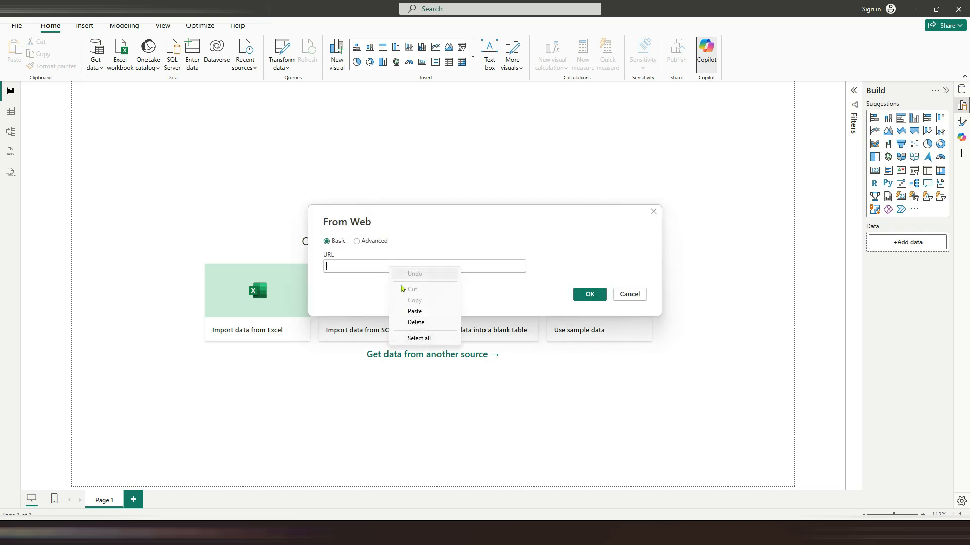
{"action": "left_click", "coordinate": [410, 310]}
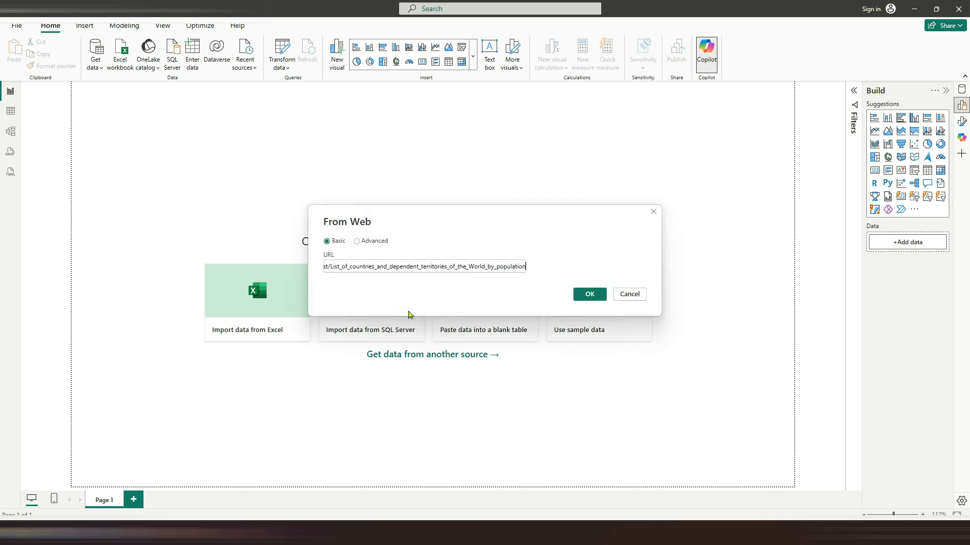
{"action": "left_click", "coordinate": [593, 298]}
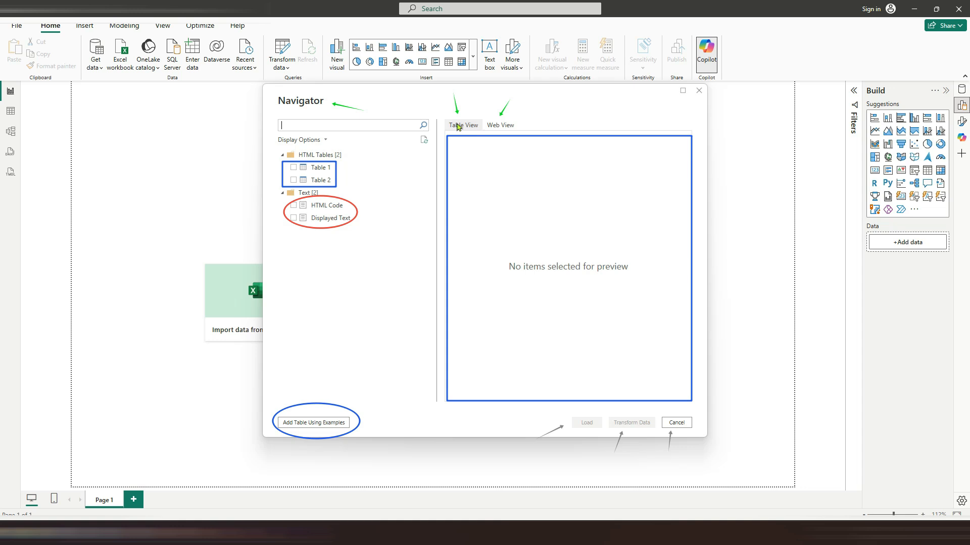
Preview the web page and both HTML tables, and open Table 1 for transforming in Power Query.
{"action": "left_click", "coordinate": [507, 126]}
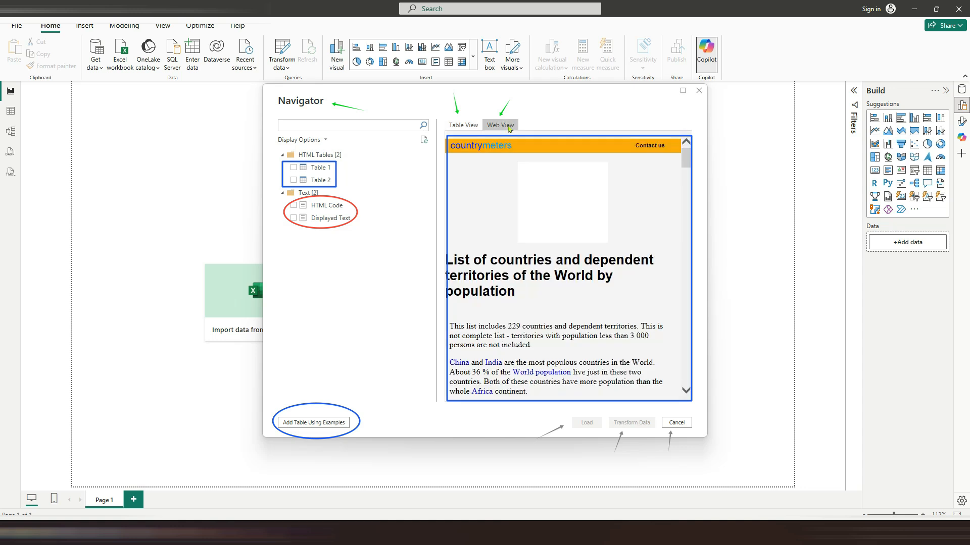
{"action": "left_click", "coordinate": [469, 128]}
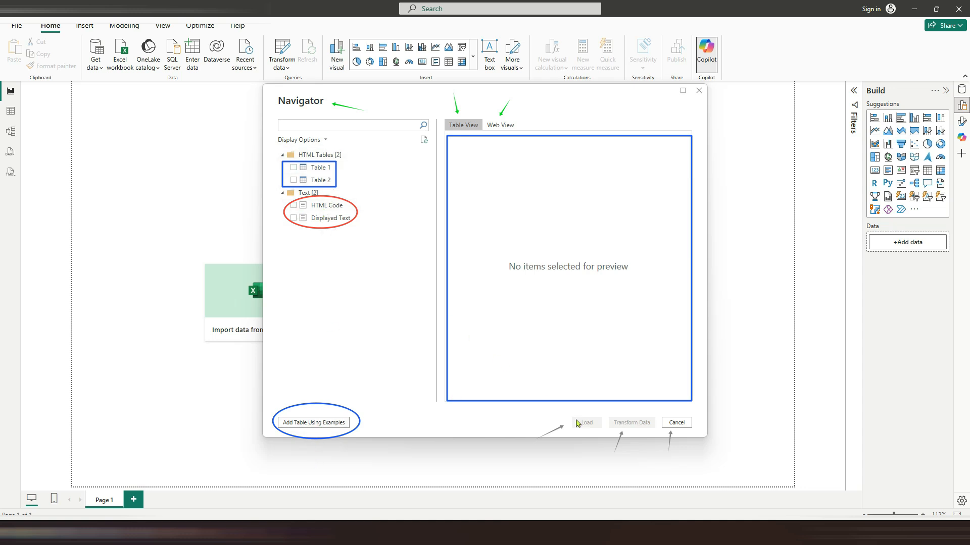
{"action": "left_click", "coordinate": [313, 170]}
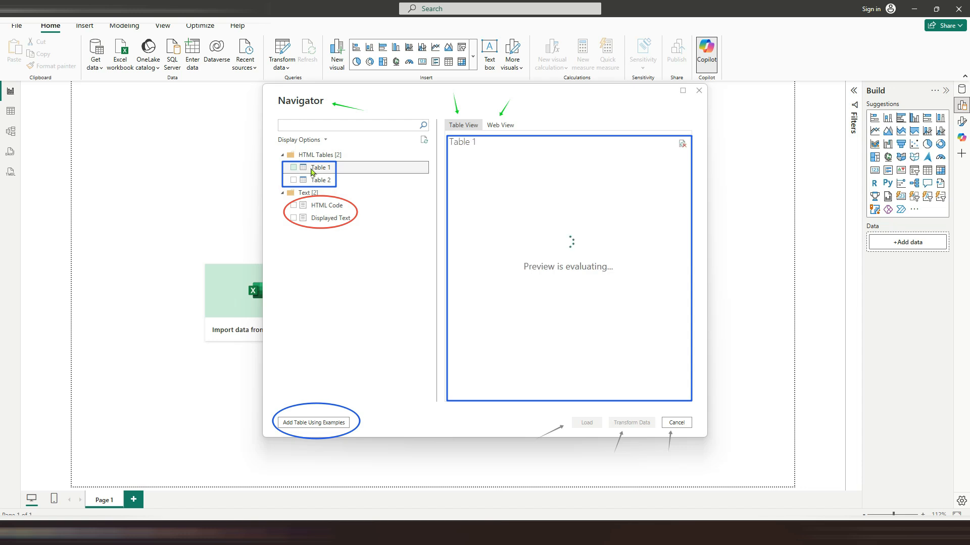
{"action": "left_click_drag", "start_coordinate": [479, 395], "coordinate": [454, 402]}
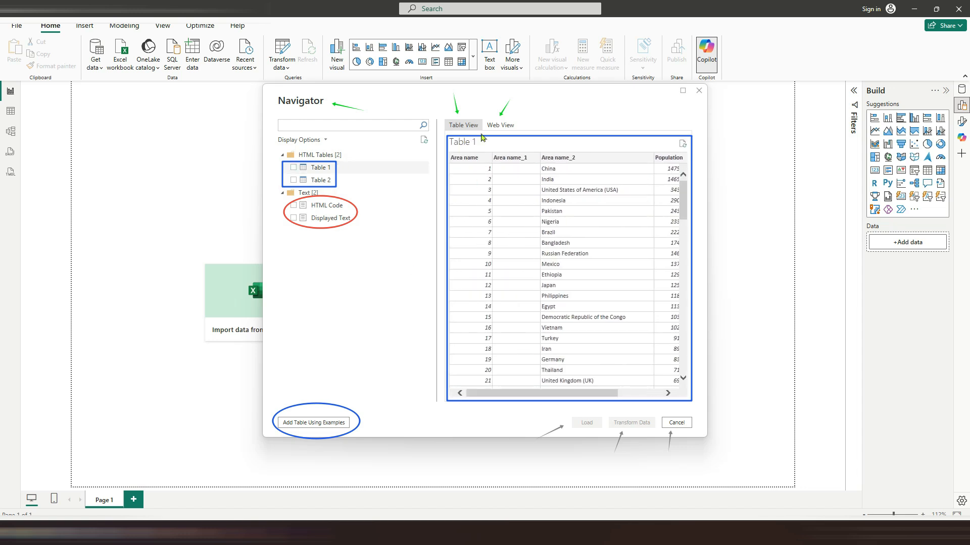
{"action": "left_click", "coordinate": [319, 182]}
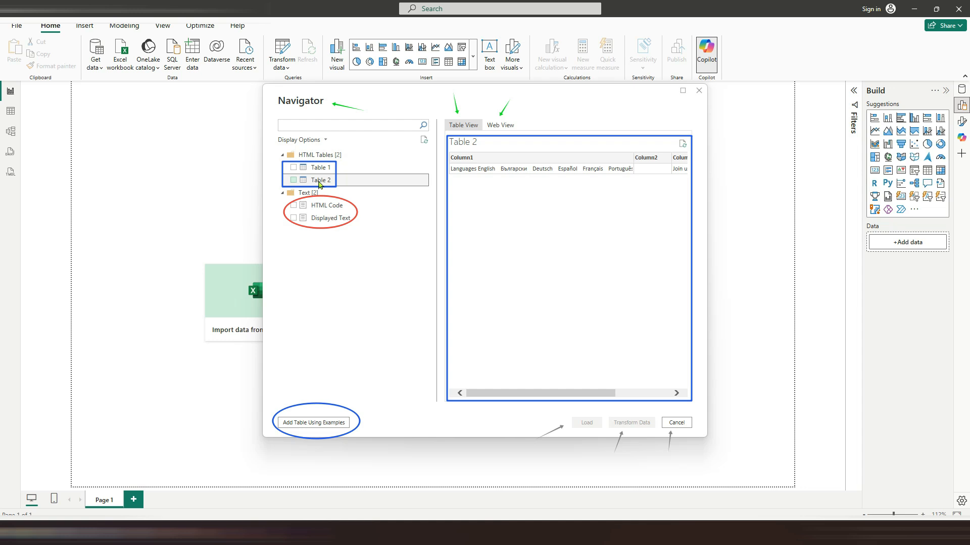
{"action": "left_click", "coordinate": [318, 170]}
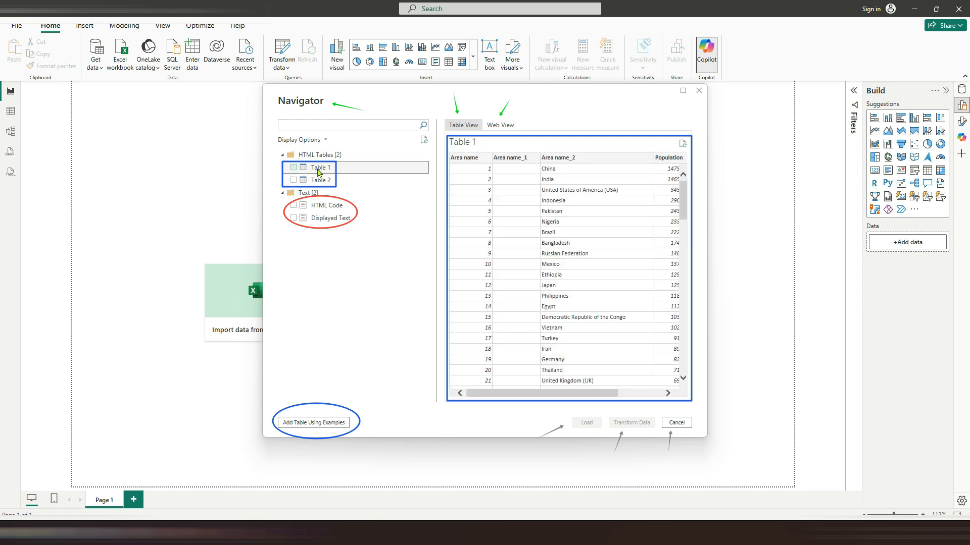
{"action": "left_click", "coordinate": [293, 167]}
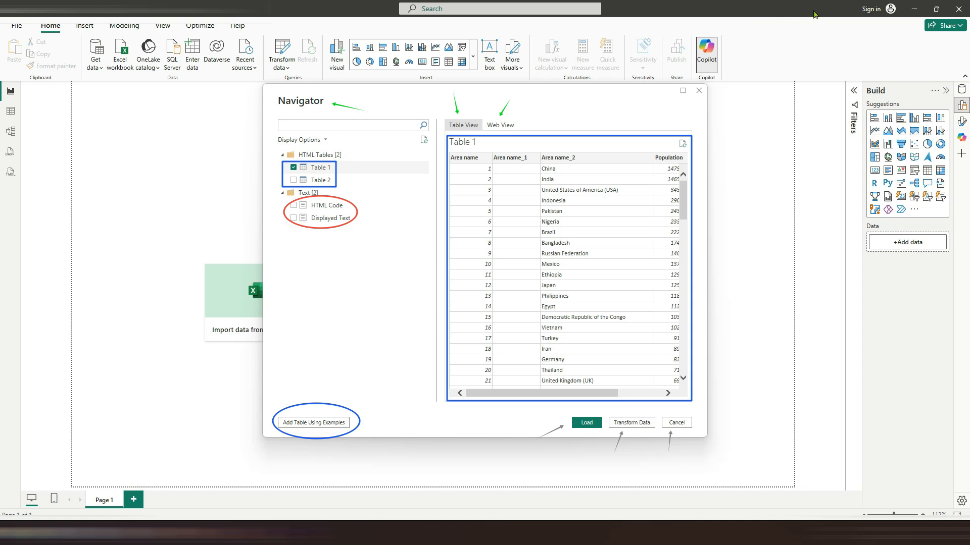
{"action": "left_click", "coordinate": [630, 424]}
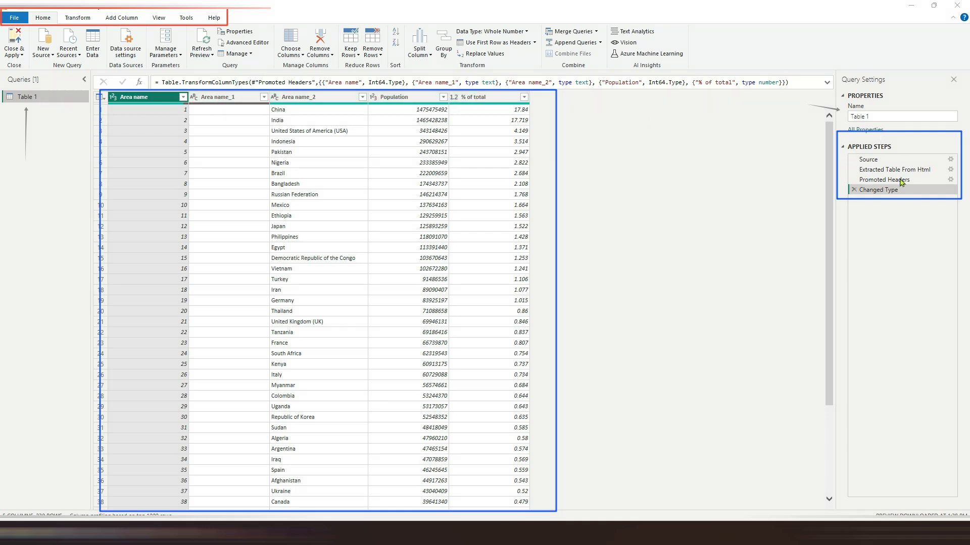
Rename the Table 1 query as Population.
{"action": "left_click_drag", "start_coordinate": [876, 115], "coordinate": [847, 115]}
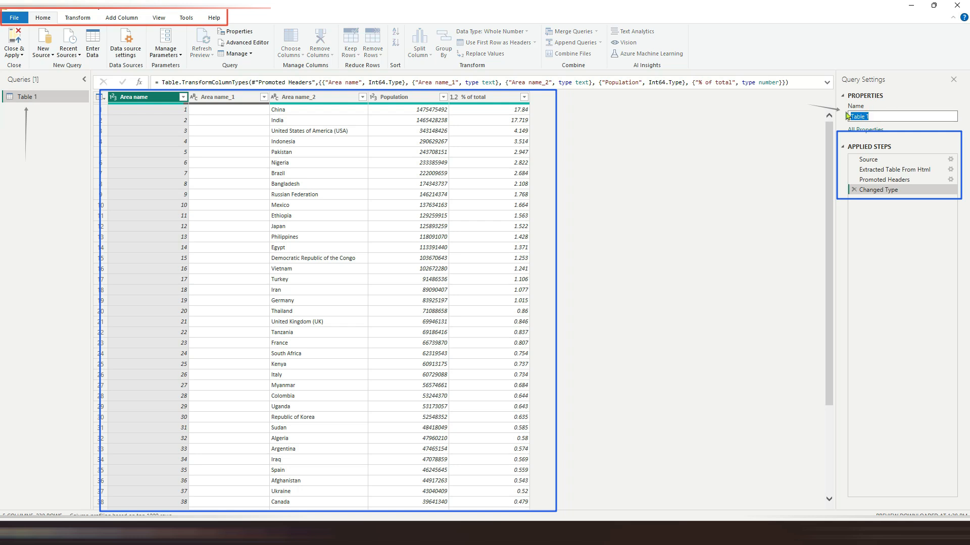
{"action": "type", "text": "Population"}
{"action": "left_click", "coordinate": [815, 136]}
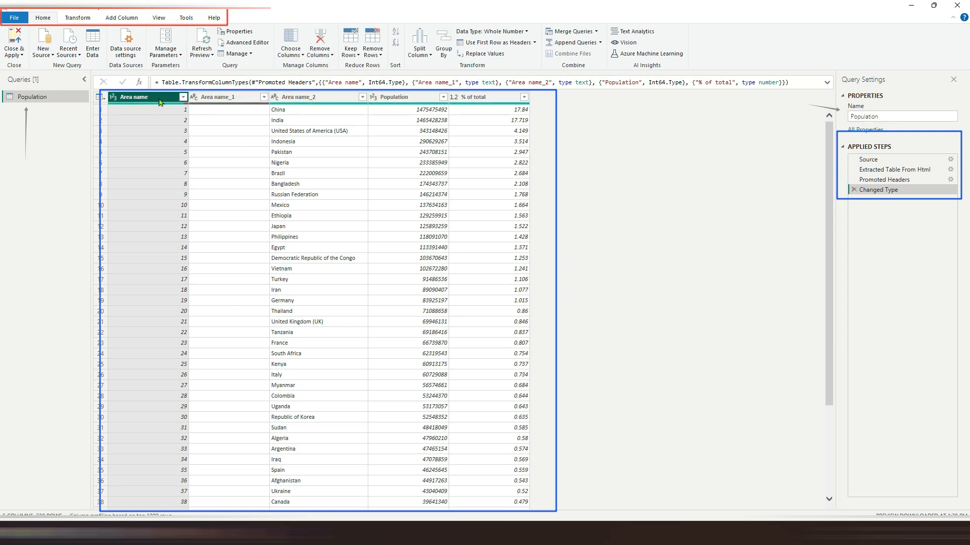
{"action": "left_click", "coordinate": [72, 19]}
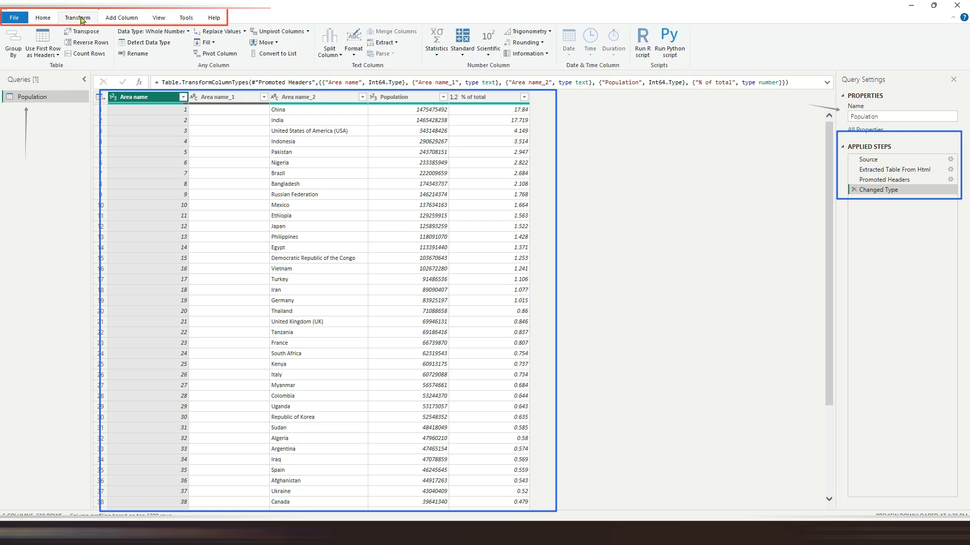
{"action": "left_click", "coordinate": [109, 21]}
{"action": "left_click", "coordinate": [159, 18]}
{"action": "left_click", "coordinate": [181, 17]}
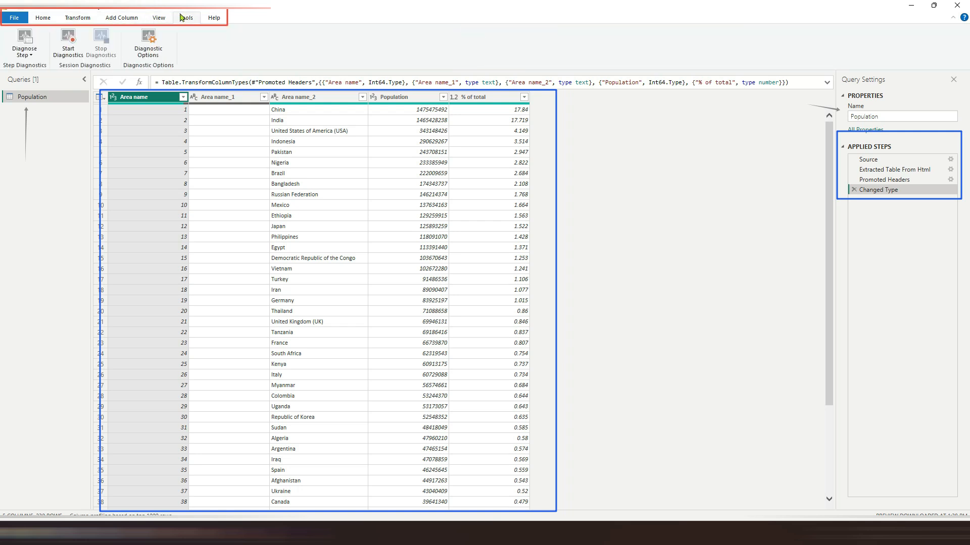
{"action": "left_click", "coordinate": [46, 18]}
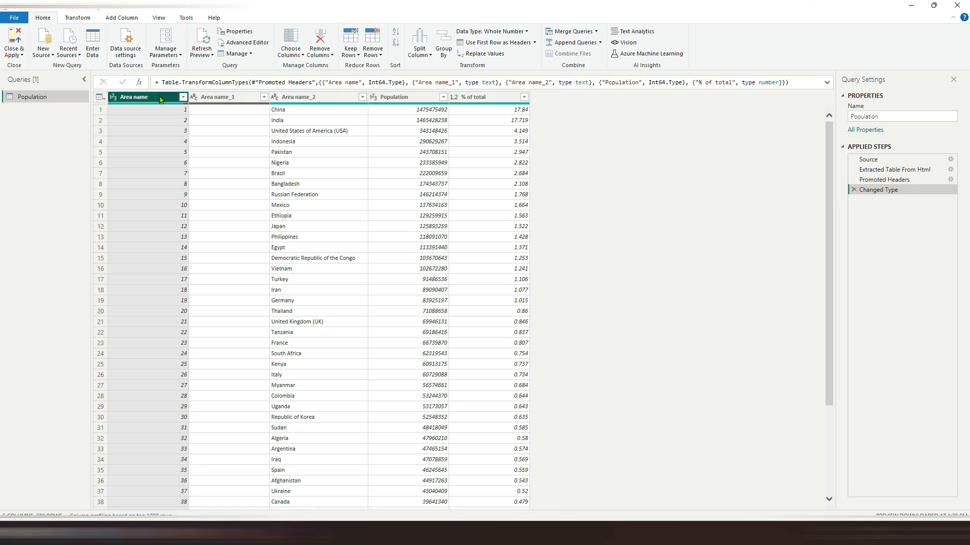
Remove the Area name and Area name_1 columns from the Population query.
{"action": "left_click", "coordinate": [207, 97], "text": "ctrl"}
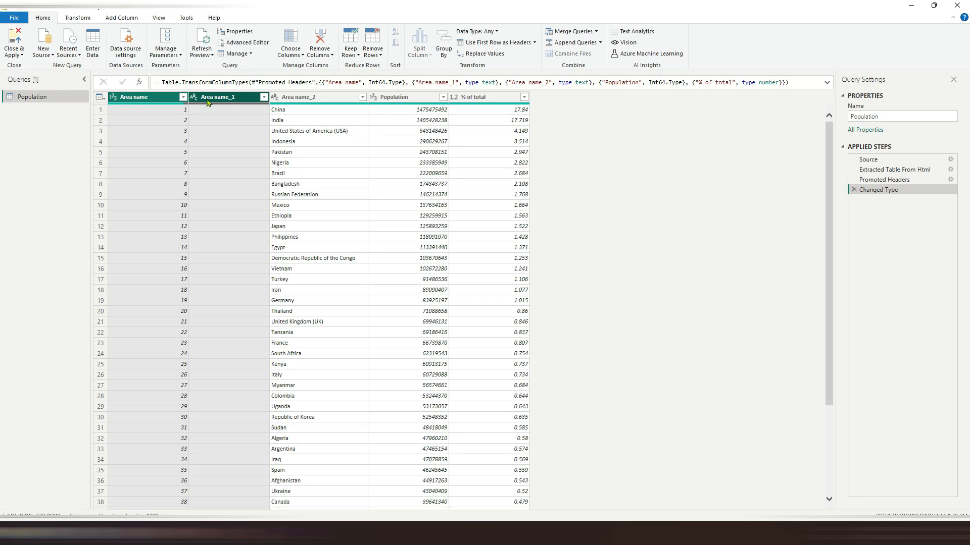
{"action": "right_click", "coordinate": [207, 101]}
{"action": "left_click", "coordinate": [221, 119]}
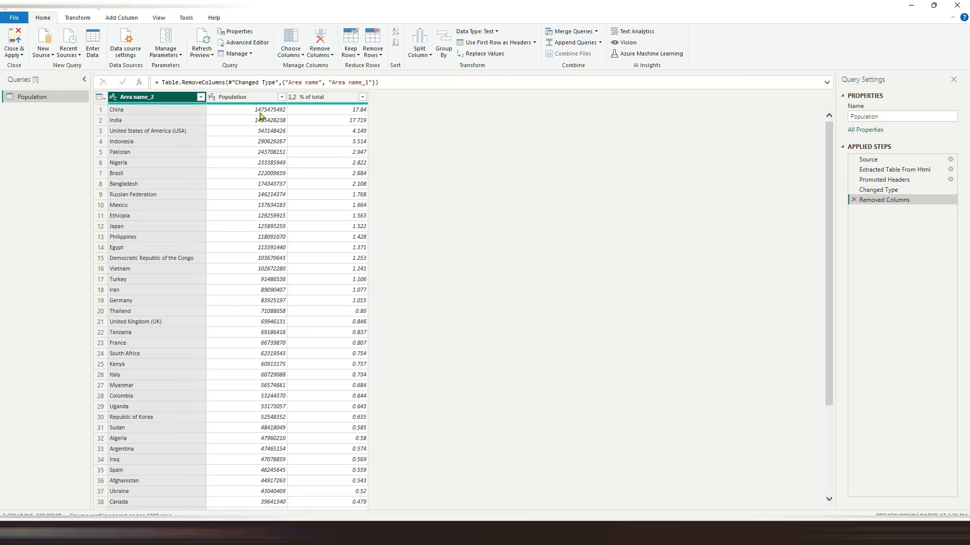
Rename the Area name_2 column as Country, and close and apply the query changes.
{"action": "scroll", "coordinate": [255, 149], "scroll_direction": "down", "scroll_amount": 4}
{"action": "scroll", "coordinate": [253, 147], "scroll_direction": "up", "scroll_amount": 4}
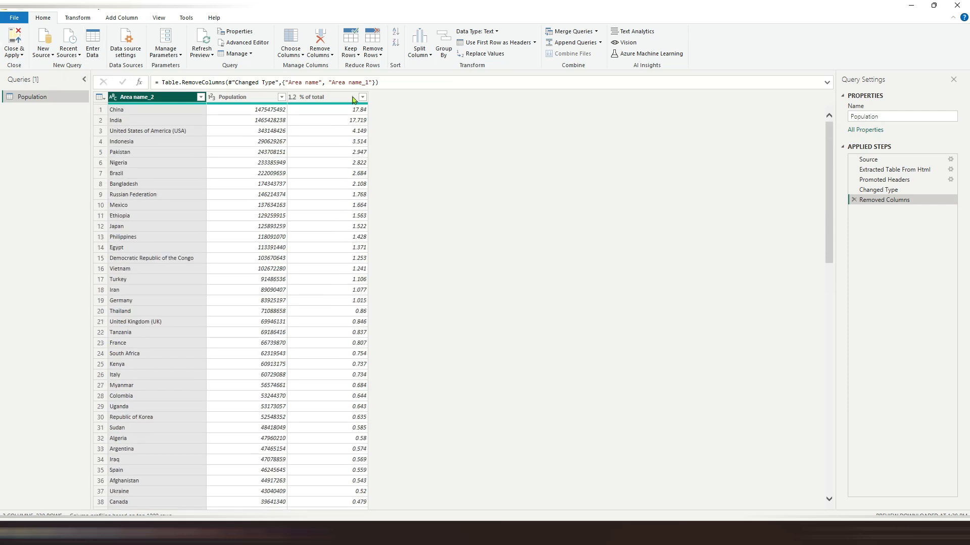
{"action": "scroll", "coordinate": [437, 179], "scroll_direction": "down", "scroll_amount": 10}
{"action": "scroll", "coordinate": [437, 179], "scroll_direction": "down", "scroll_amount": 5}
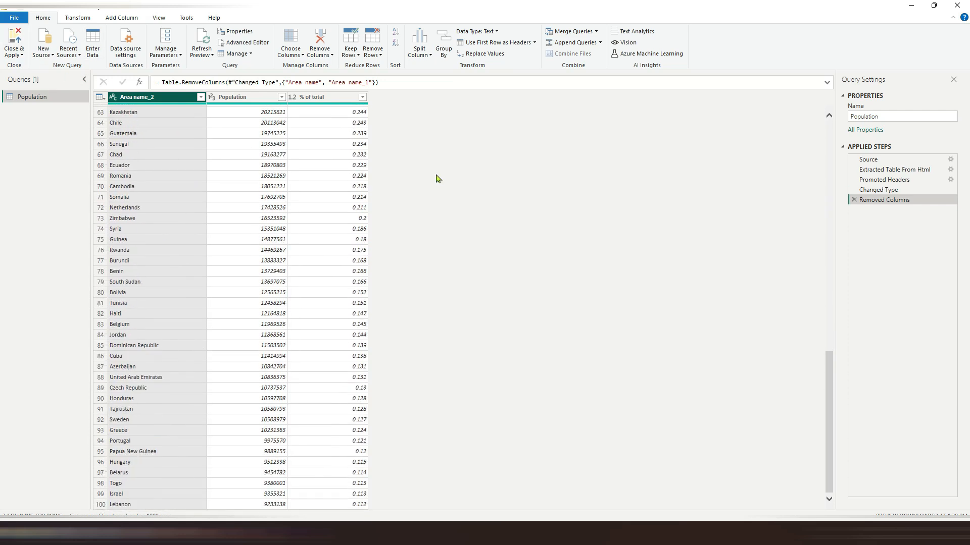
{"action": "scroll", "coordinate": [437, 180], "scroll_direction": "up", "scroll_amount": 15}
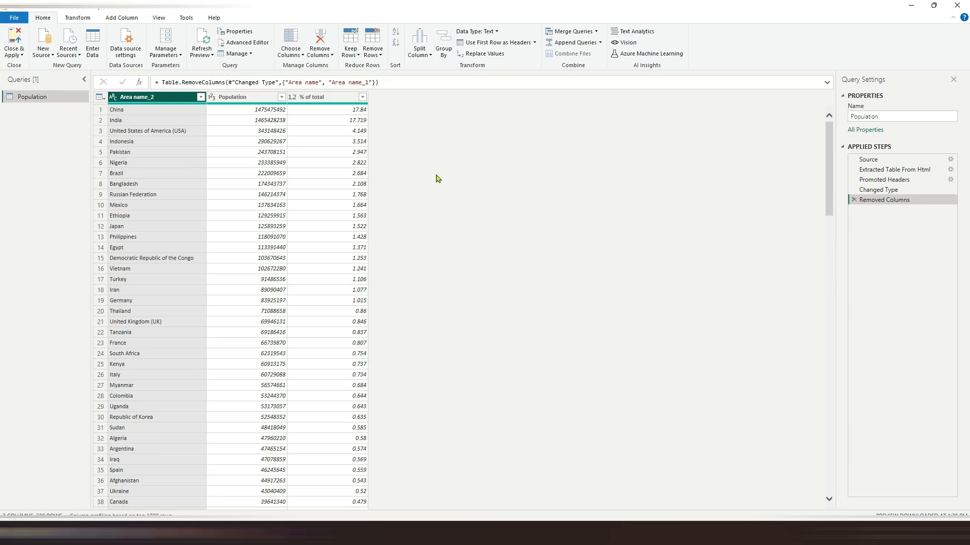
{"action": "left_click", "coordinate": [357, 110]}
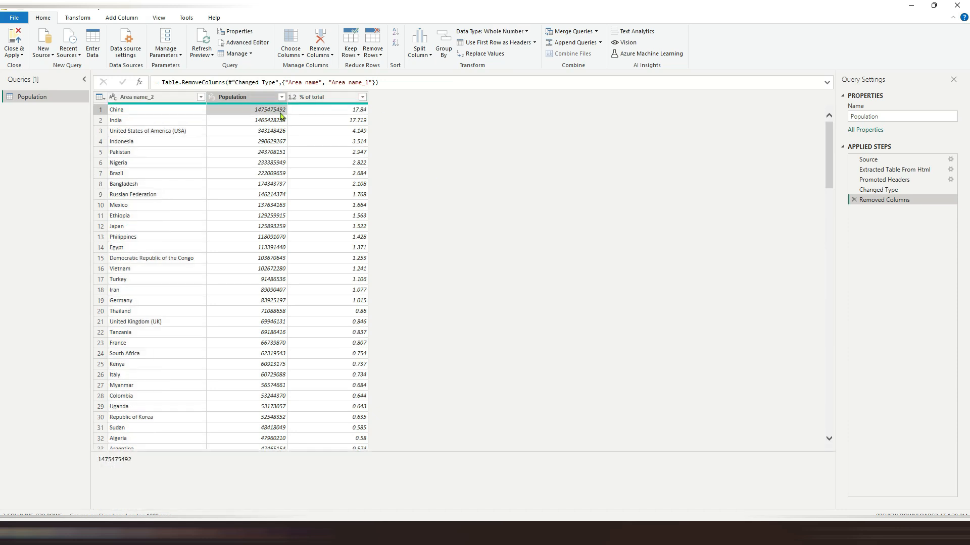
{"action": "left_click", "coordinate": [162, 100]}
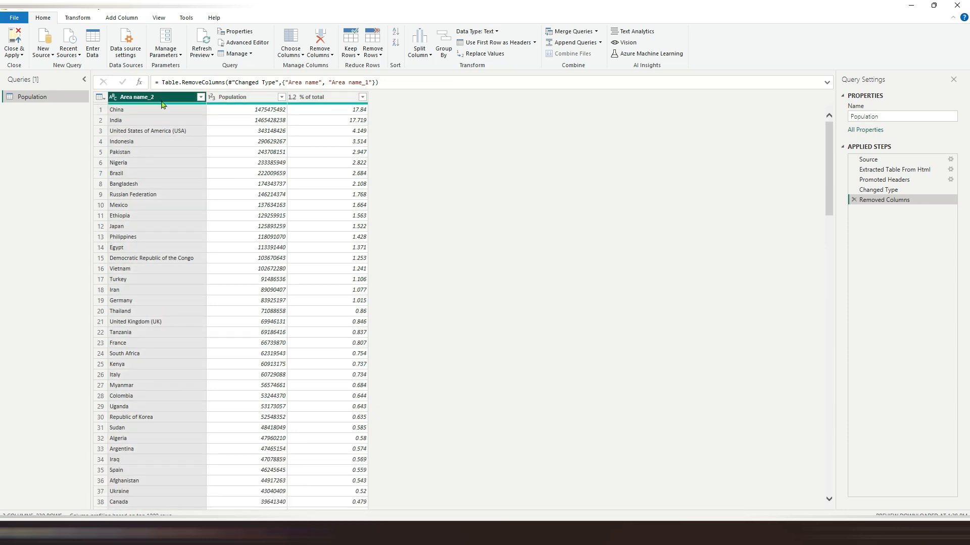
{"action": "double_click", "coordinate": [160, 100]}
{"action": "type", "text": "Cou"}
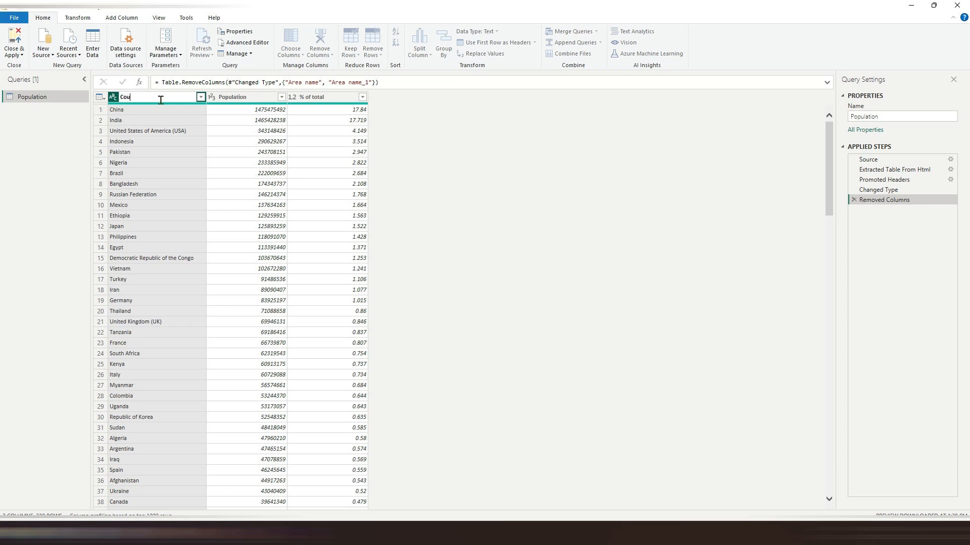
{"action": "type", "text": "ntry"}
{"action": "key", "text": "Return"}
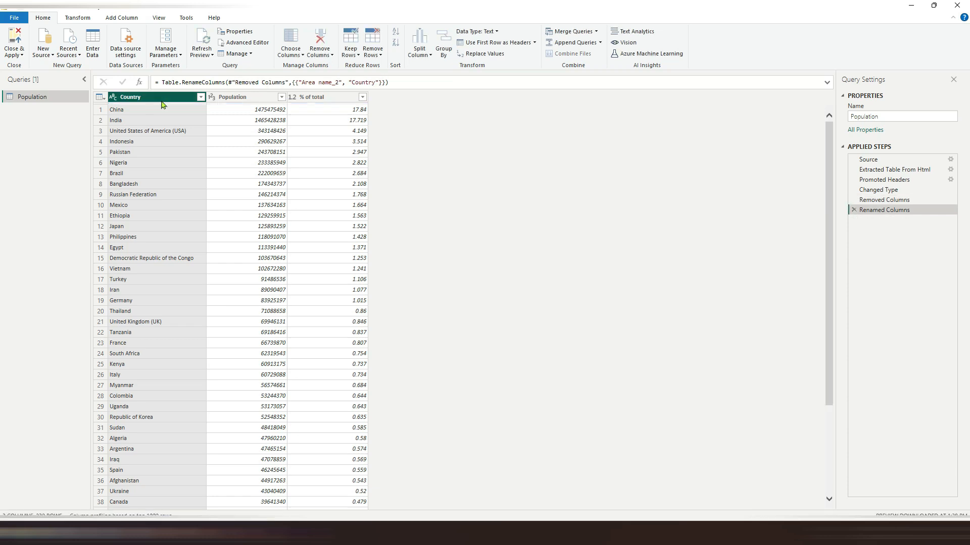
{"action": "left_click", "coordinate": [22, 55]}
{"action": "left_click", "coordinate": [36, 66]}
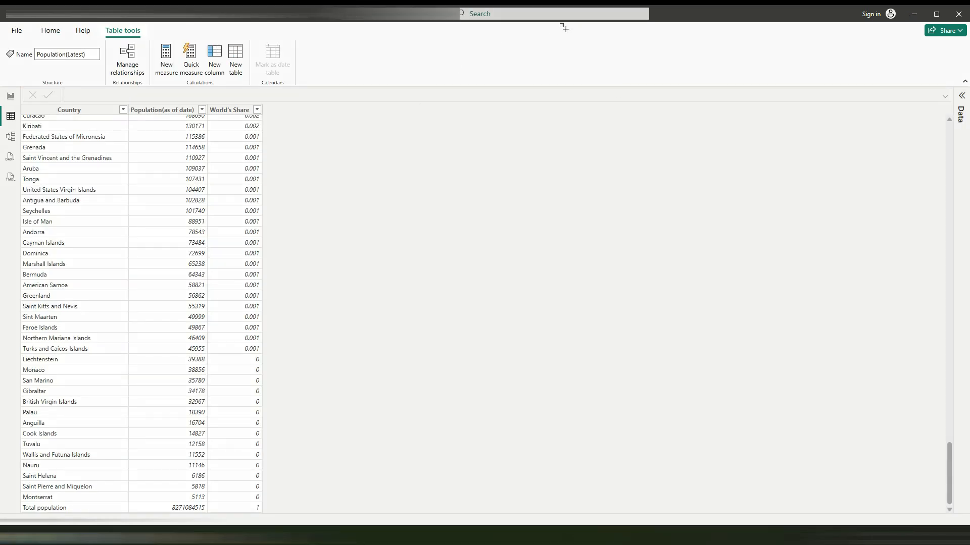
Examine the loaded Population(Latest) table from its first rows to the Total population row, and return to the Power Query Editor.
{"action": "scroll", "coordinate": [298, 181], "scroll_direction": "up", "scroll_amount": 20}
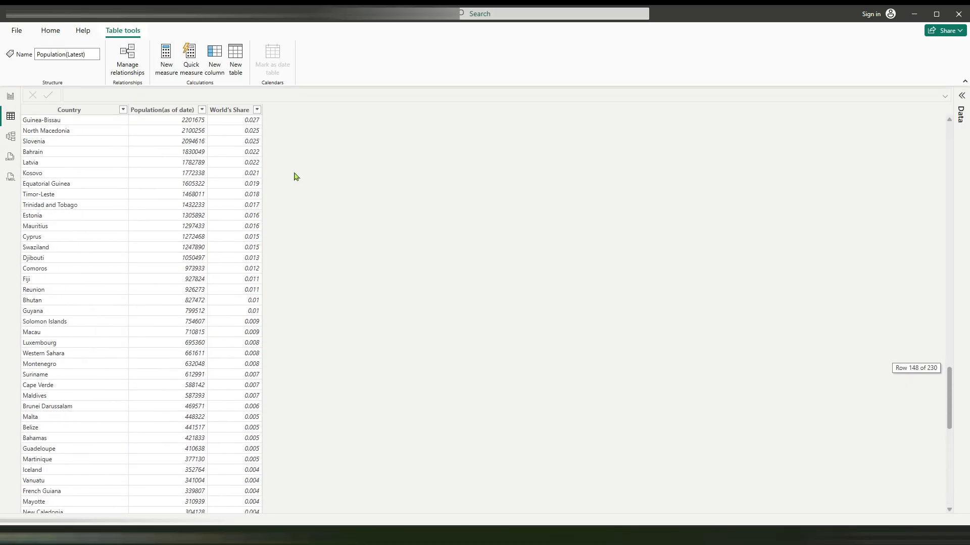
{"action": "scroll", "coordinate": [291, 175], "scroll_direction": "up", "scroll_amount": 10}
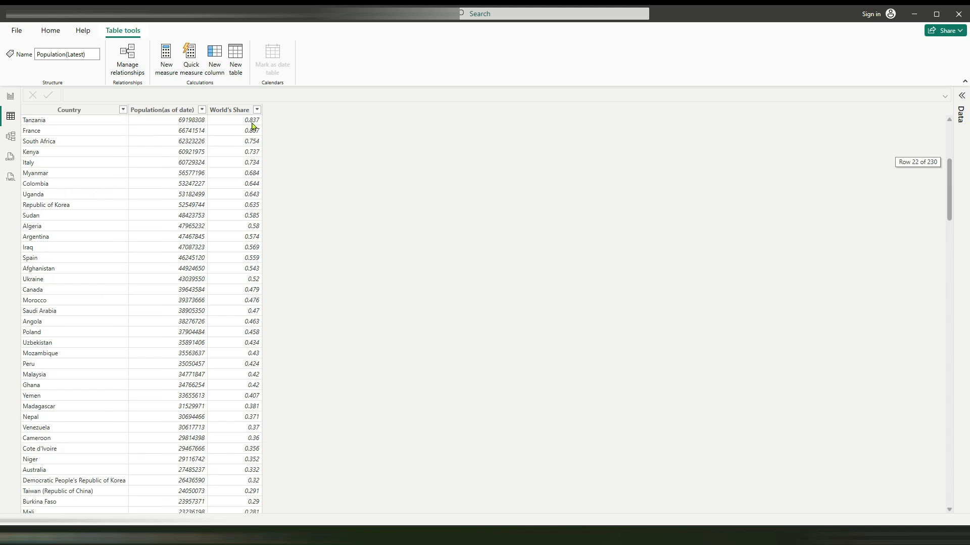
{"action": "scroll", "coordinate": [234, 130], "scroll_direction": "up", "scroll_amount": 7}
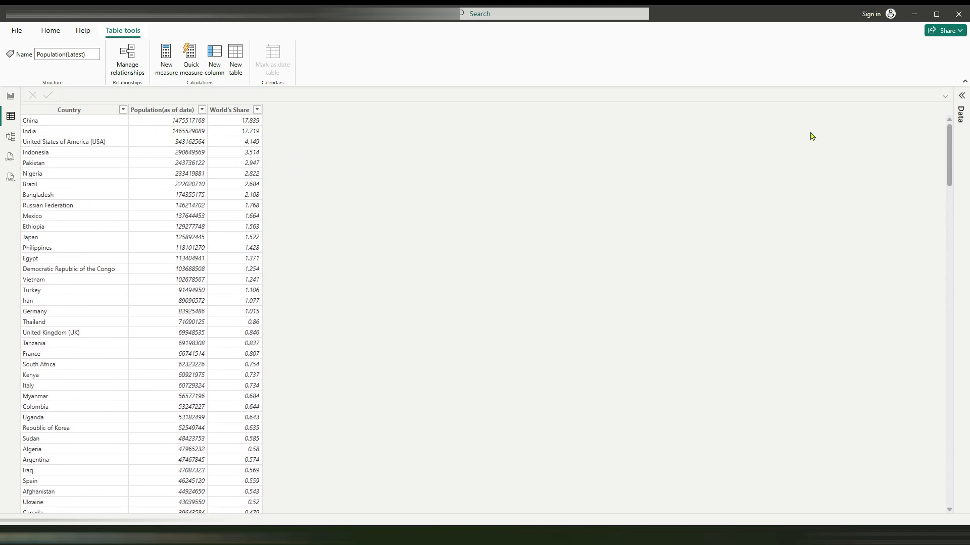
{"action": "left_click_drag", "start_coordinate": [949, 138], "coordinate": [955, 480]}
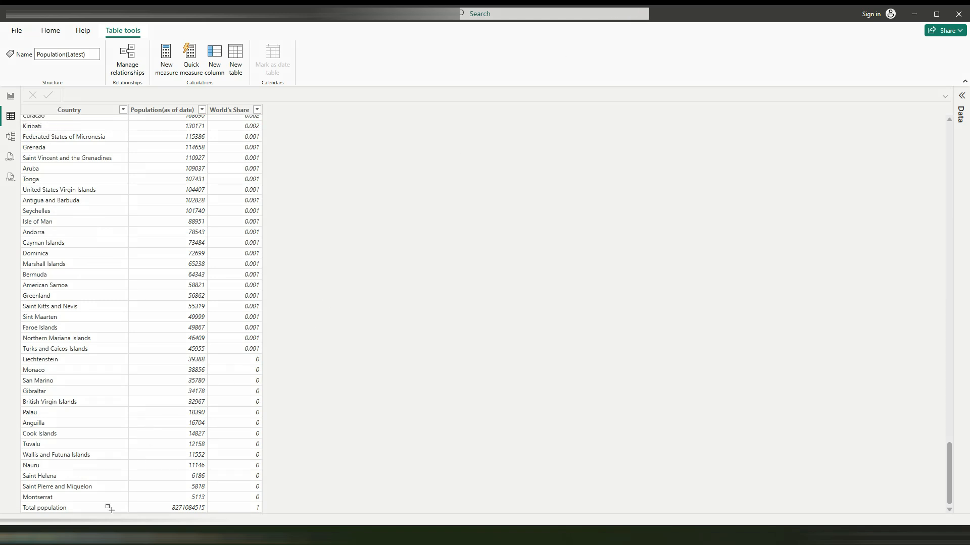
{"action": "mouse_move", "coordinate": [20, 502]}
{"action": "left_mouse_down"}
{"action": "mouse_move", "coordinate": [48, 515]}
{"action": "mouse_move", "coordinate": [263, 513]}
{"action": "left_mouse_up"}
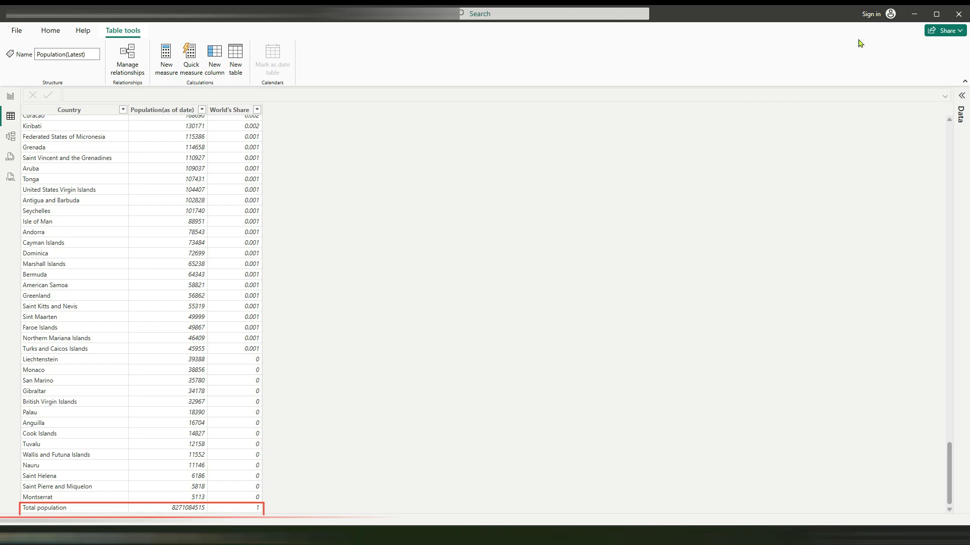
{"action": "left_click", "coordinate": [912, 16]}
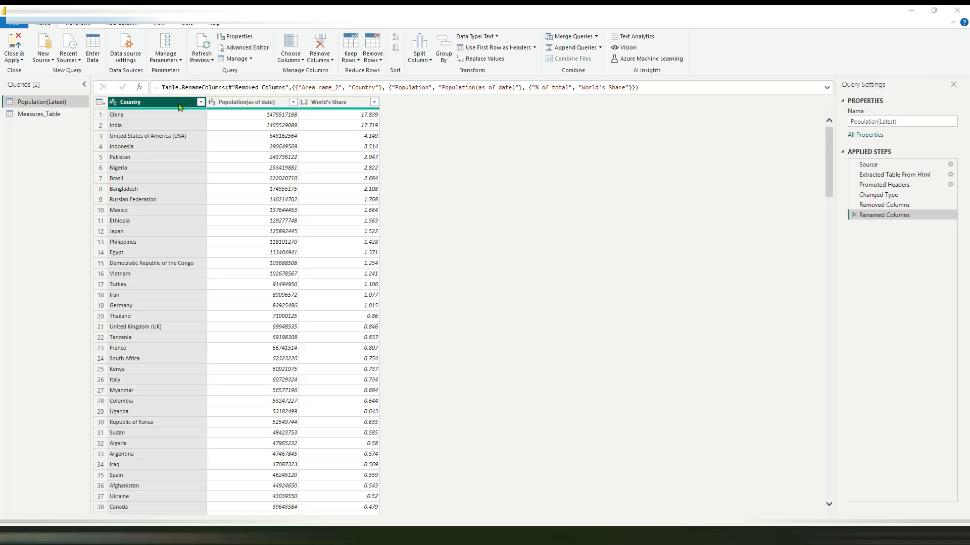
Remove the bottom 1 row, the Total population row, from the Population(Latest) query and check the end of the table.
{"action": "left_click_drag", "start_coordinate": [829, 153], "coordinate": [846, 497]}
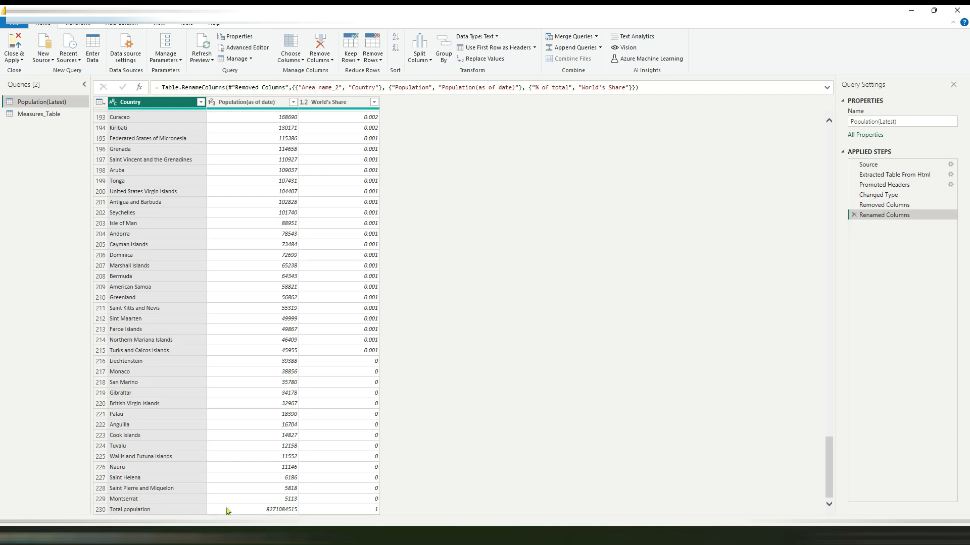
{"action": "left_click", "coordinate": [380, 61]}
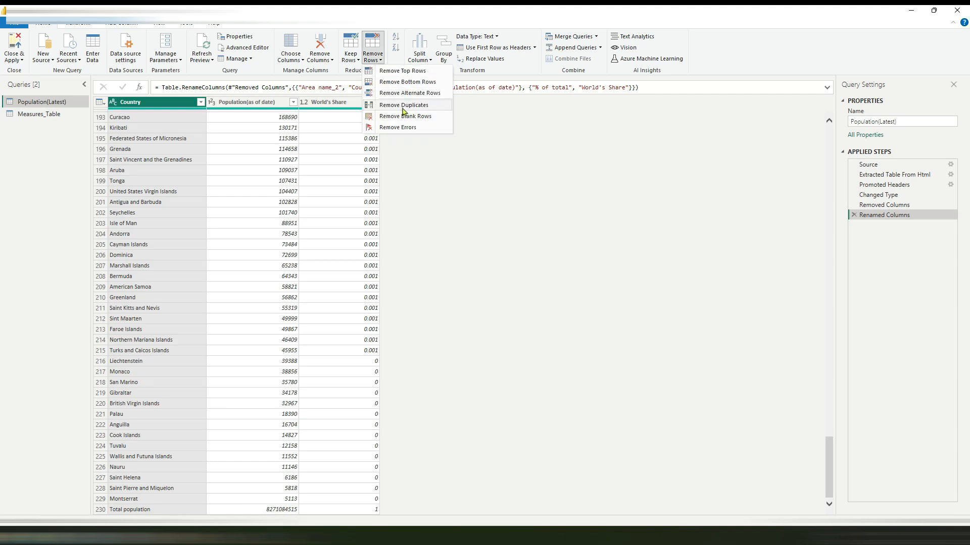
{"action": "left_click", "coordinate": [399, 84]}
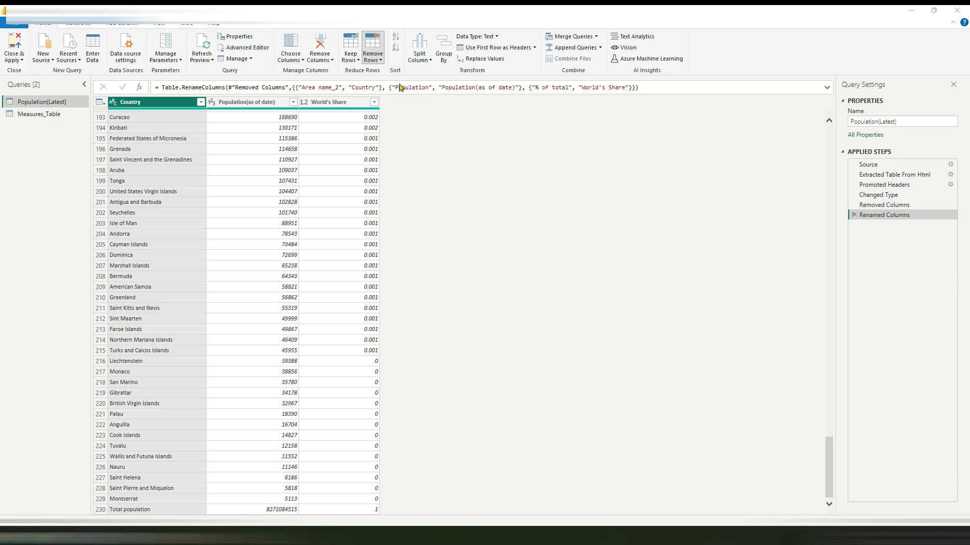
{"action": "left_click", "coordinate": [344, 273]}
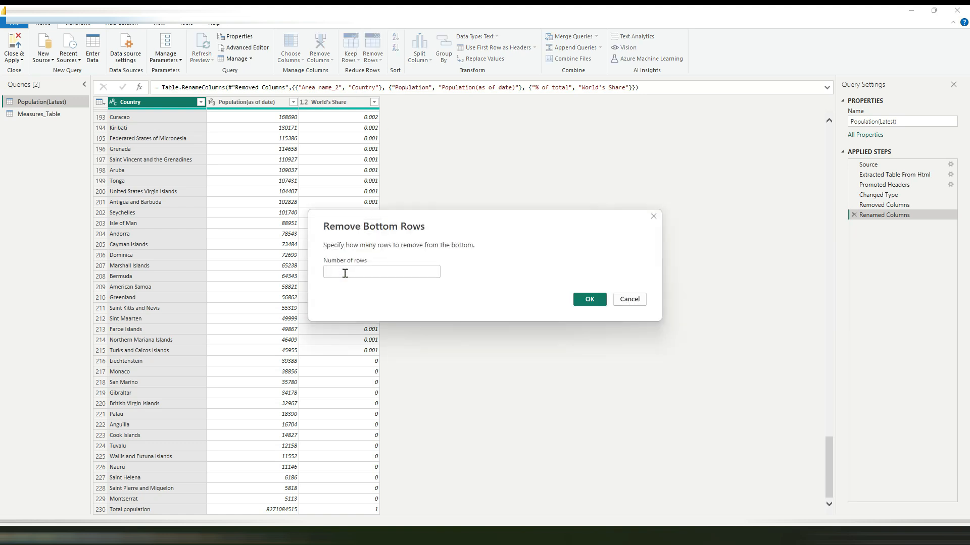
{"action": "type", "text": "1"}
{"action": "left_click", "coordinate": [586, 301]}
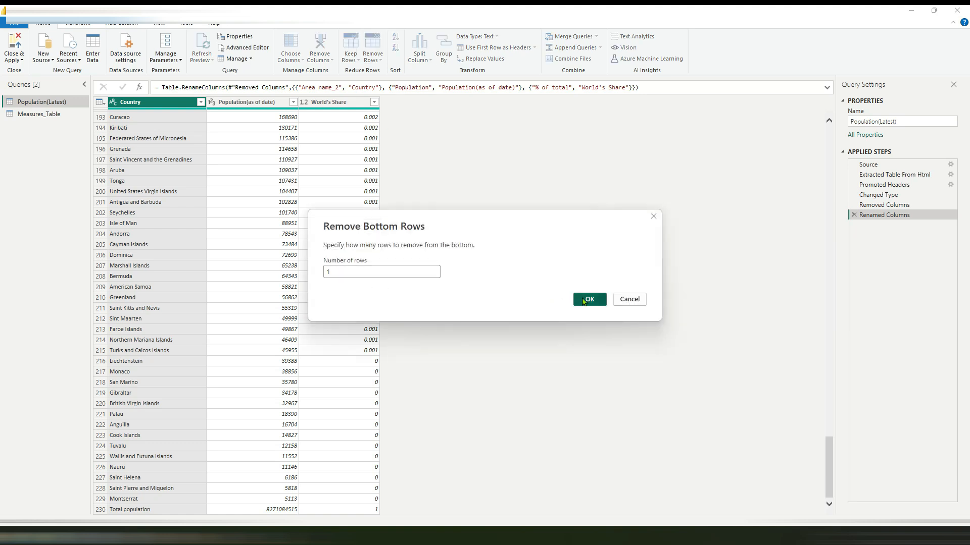
{"action": "left_click_drag", "start_coordinate": [831, 251], "coordinate": [833, 532]}
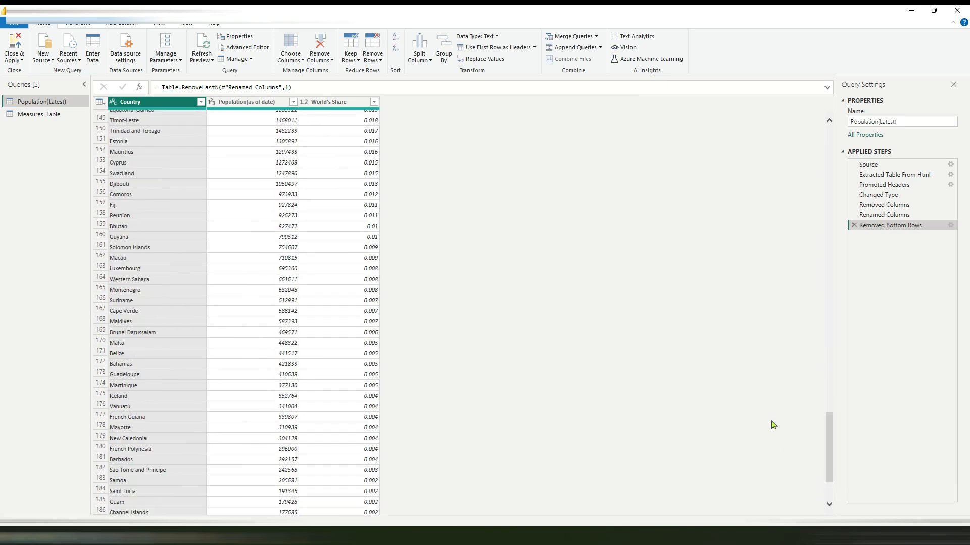
{"action": "scroll", "coordinate": [773, 423], "scroll_direction": "down", "scroll_amount": 8}
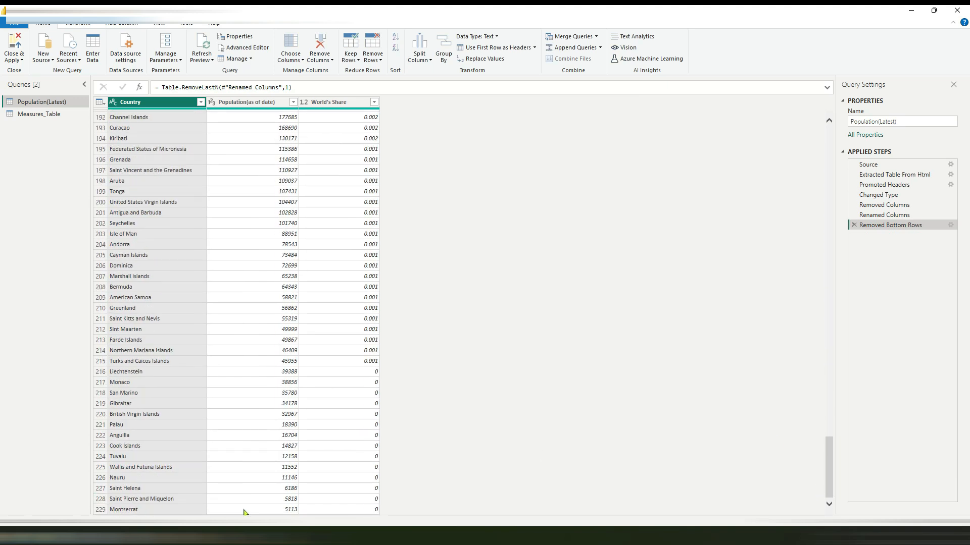
Close and apply the query changes, and check the reloaded Population(Latest) table down to its last row.
{"action": "left_click", "coordinate": [21, 60]}
{"action": "left_click", "coordinate": [22, 69]}
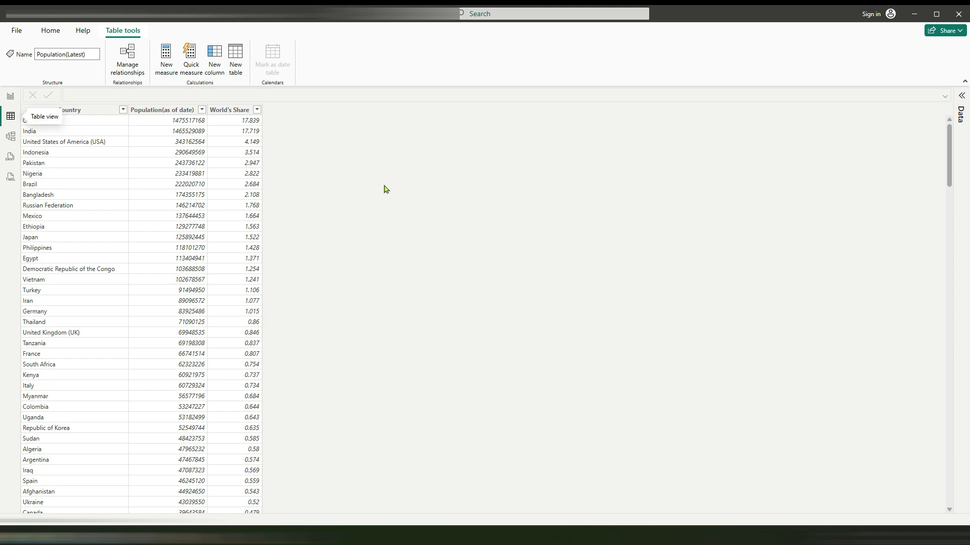
{"action": "scroll", "coordinate": [351, 158], "scroll_direction": "down", "scroll_amount": 20}
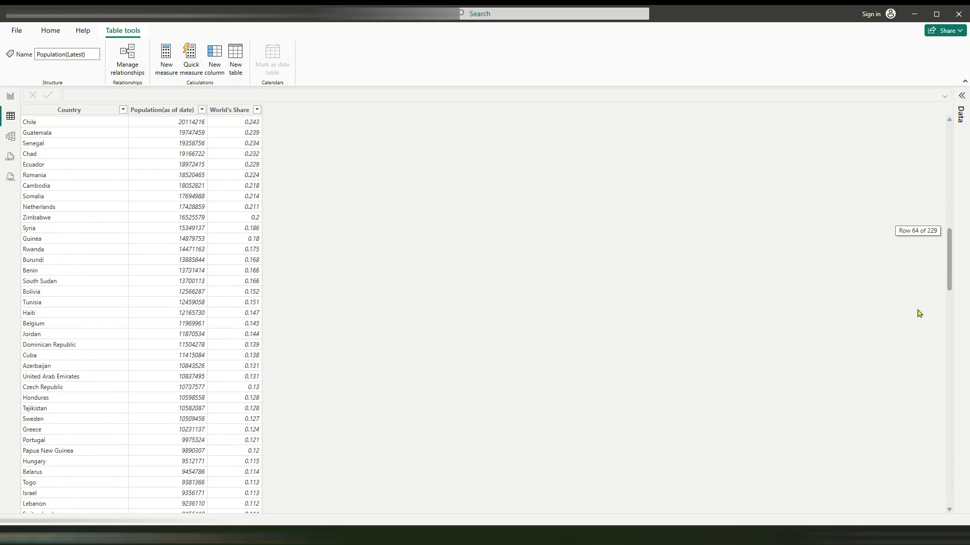
{"action": "left_click_drag", "start_coordinate": [949, 267], "coordinate": [966, 476]}
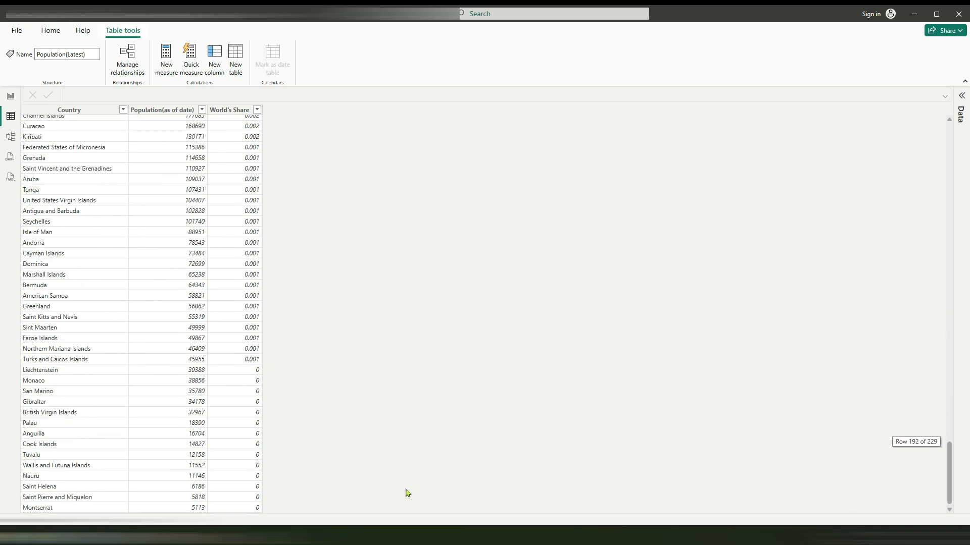
{"action": "scroll", "coordinate": [429, 284], "scroll_direction": "up", "scroll_amount": 20}
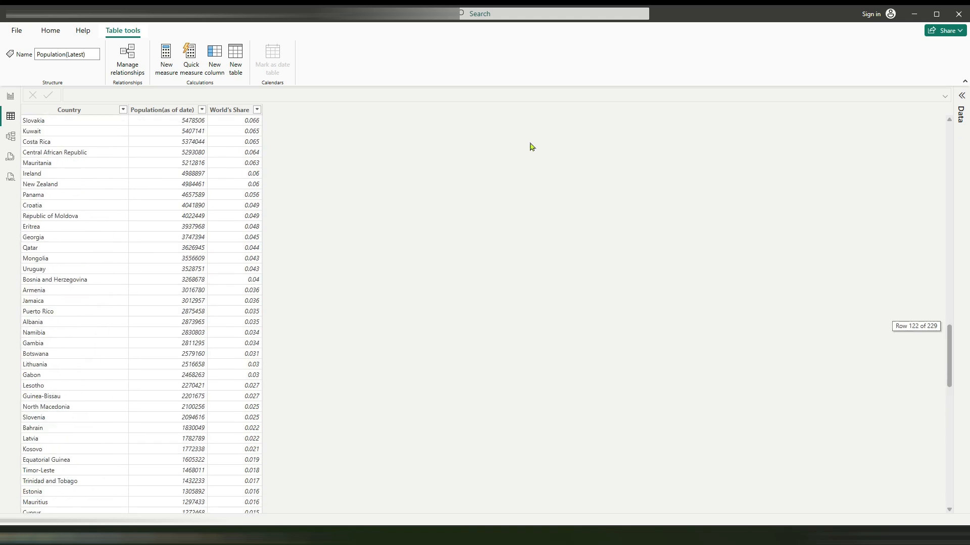
{"action": "scroll", "coordinate": [530, 146], "scroll_direction": "up", "scroll_amount": 2}
{"action": "double_click", "coordinate": [906, 19]}
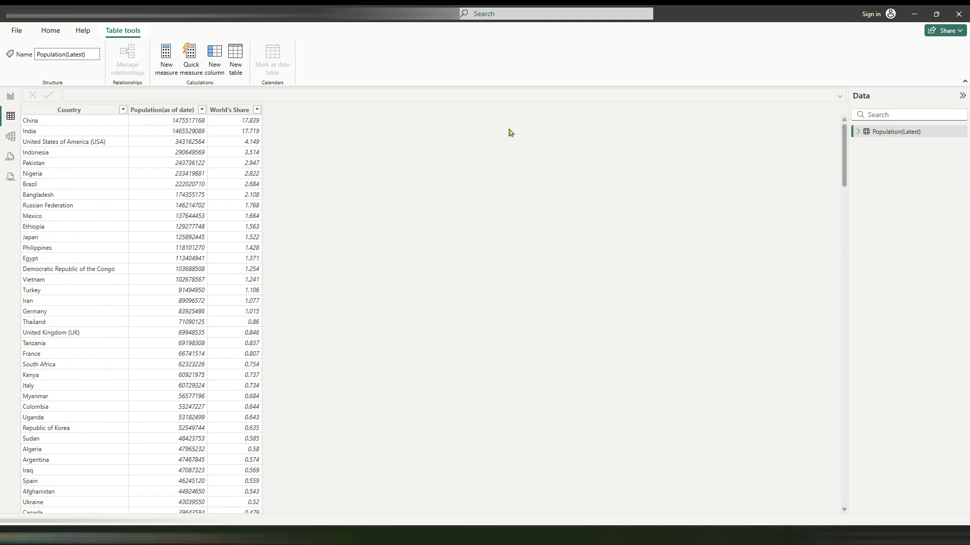
Return to the report page, and create and load an empty manually entered table named Measures_Table.
{"action": "left_click", "coordinate": [11, 97]}
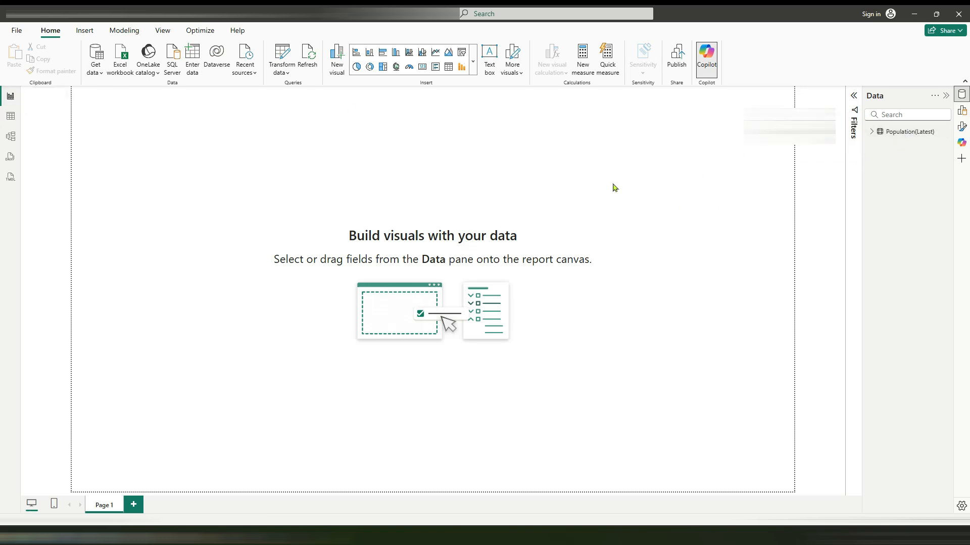
{"action": "left_click", "coordinate": [195, 62]}
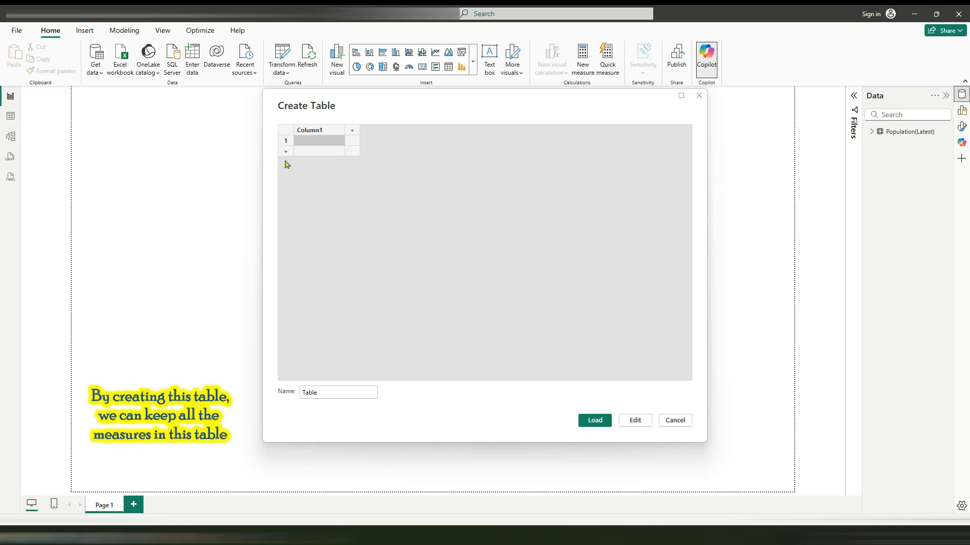
{"action": "left_click", "coordinate": [307, 394]}
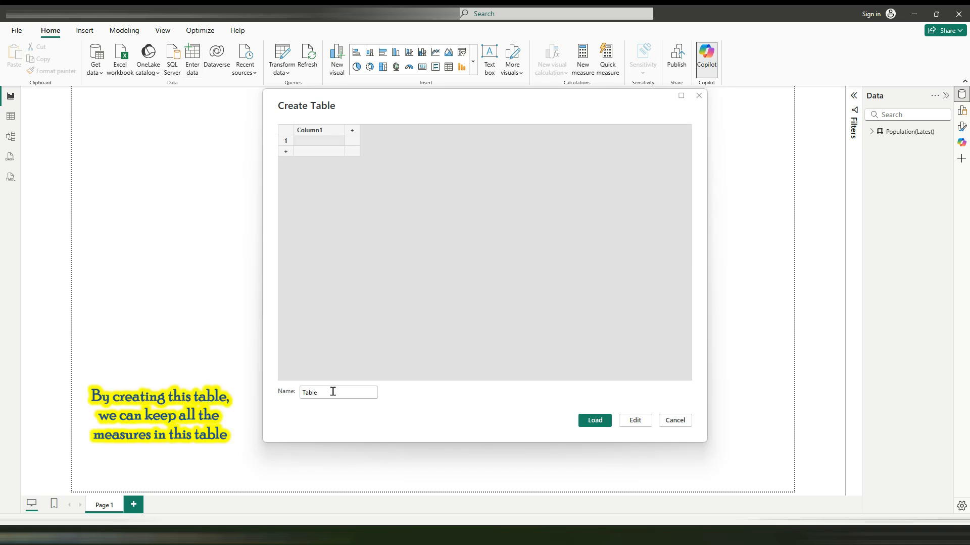
{"action": "type", "text": "Measures_"}
{"action": "left_click", "coordinate": [593, 422]}
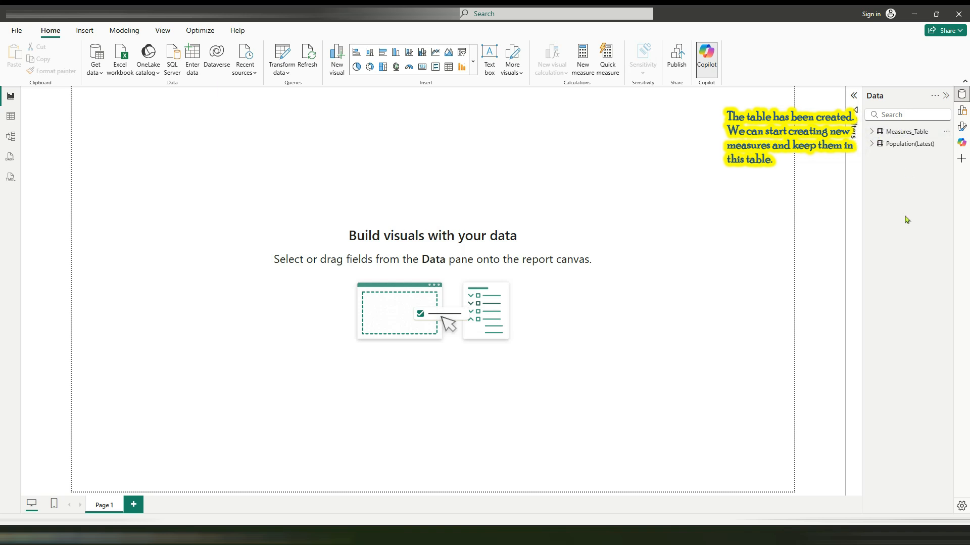
Create a measure in Measures_Table with the formula Total Population = SUM('Population(Latest)'[Population(as of date)]).
{"action": "right_click", "coordinate": [925, 132]}
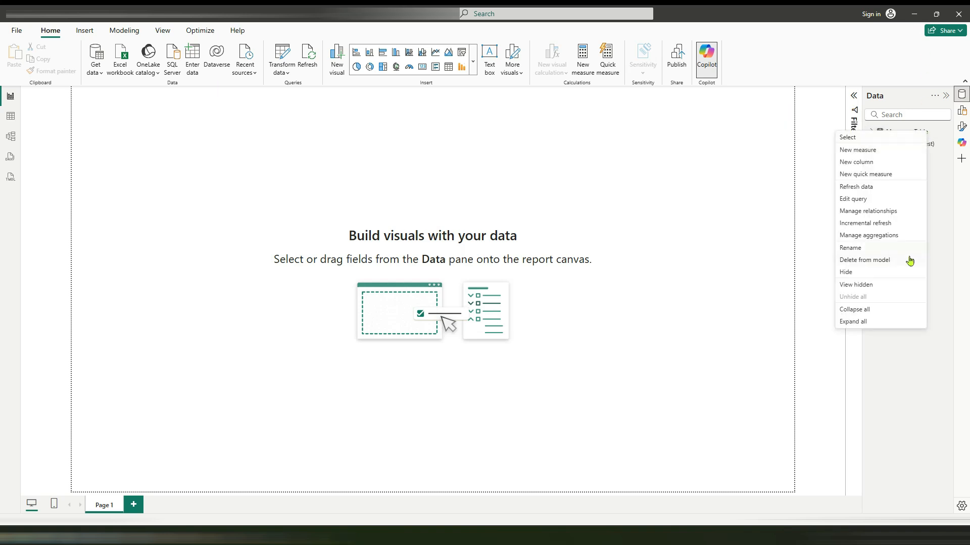
{"action": "left_click", "coordinate": [853, 151]}
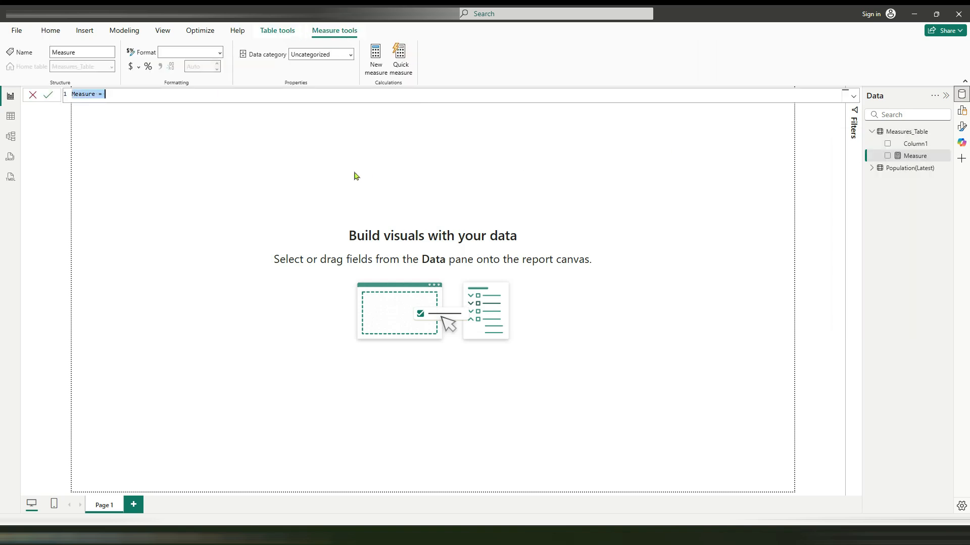
{"action": "scroll", "coordinate": [171, 93], "scroll_direction": "up", "scroll_amount": 3}
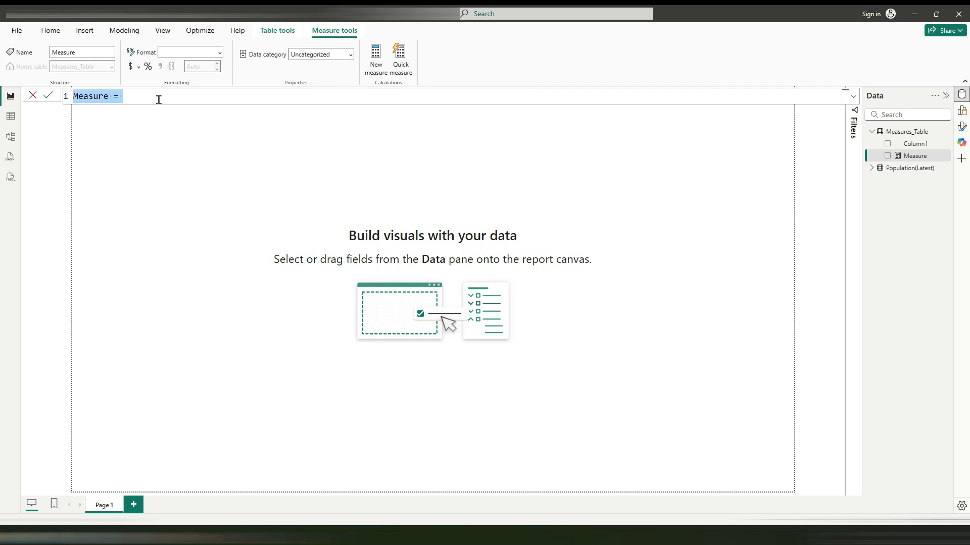
{"action": "left_click", "coordinate": [124, 97]}
{"action": "left_click_drag", "start_coordinate": [109, 96], "coordinate": [69, 102]}
{"action": "type", "text": "To"}
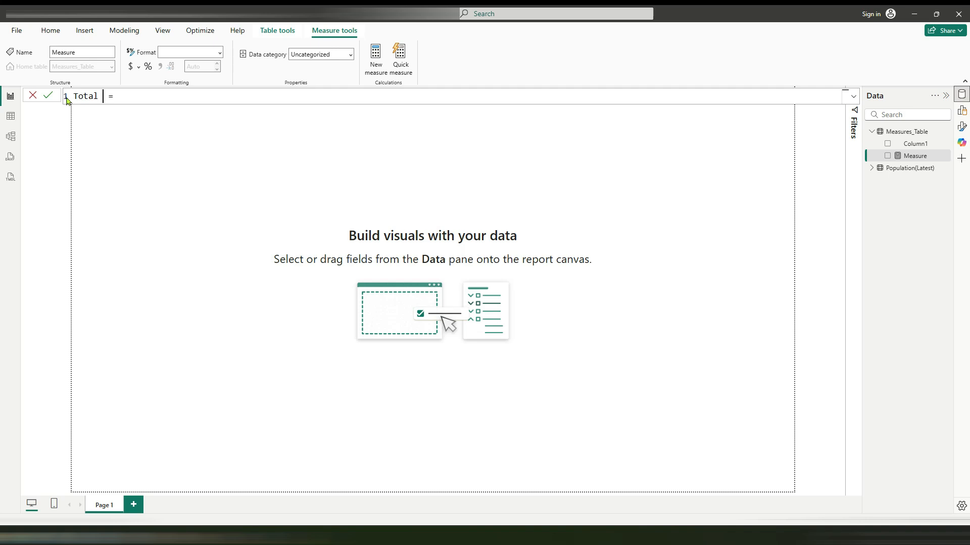
{"action": "type", "text": "tal Population = SUM("}
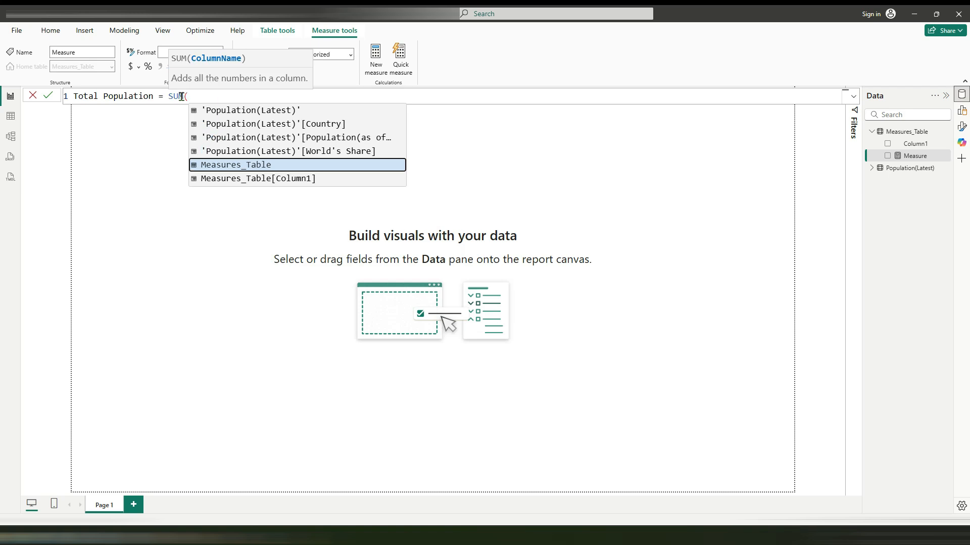
{"action": "type", "text": "pop"}
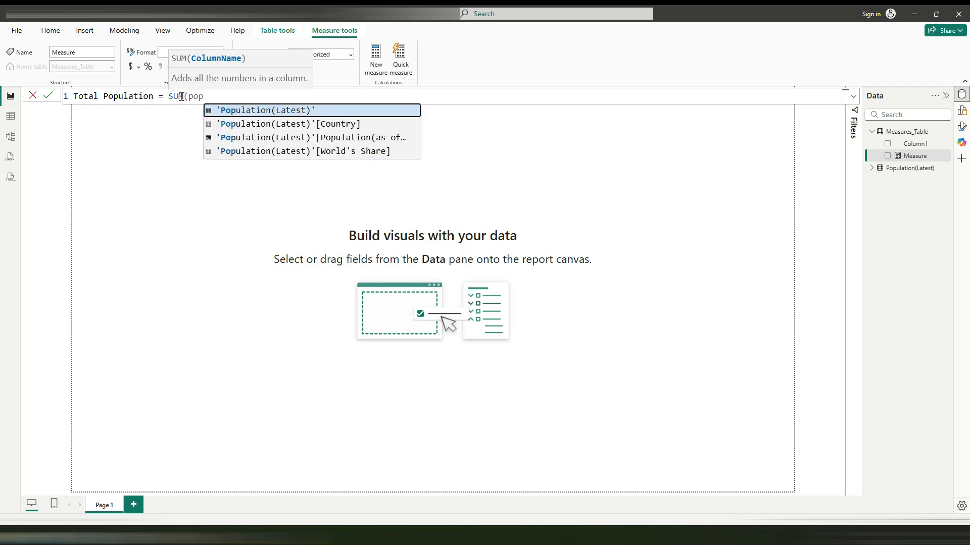
{"action": "key", "text": "Down"}
{"action": "key", "text": "Down"}
{"action": "key", "text": "Tab"}
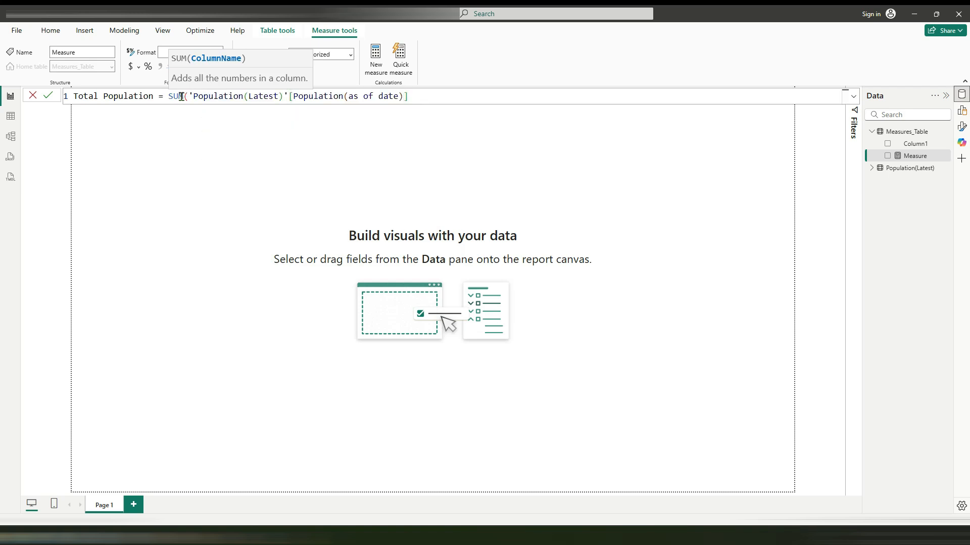
{"action": "type", "text": ")"}
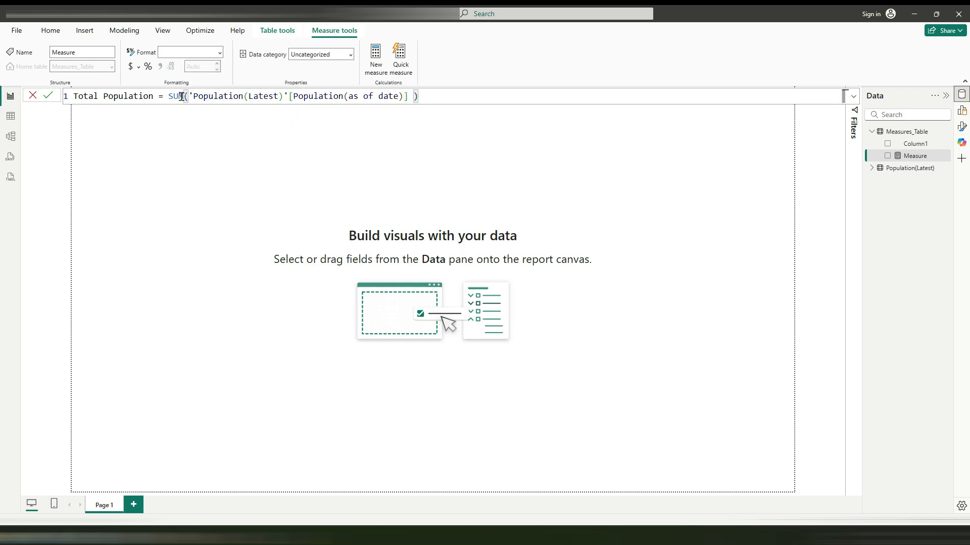
{"action": "left_click", "coordinate": [48, 96]}
{"action": "left_click", "coordinate": [159, 66]}
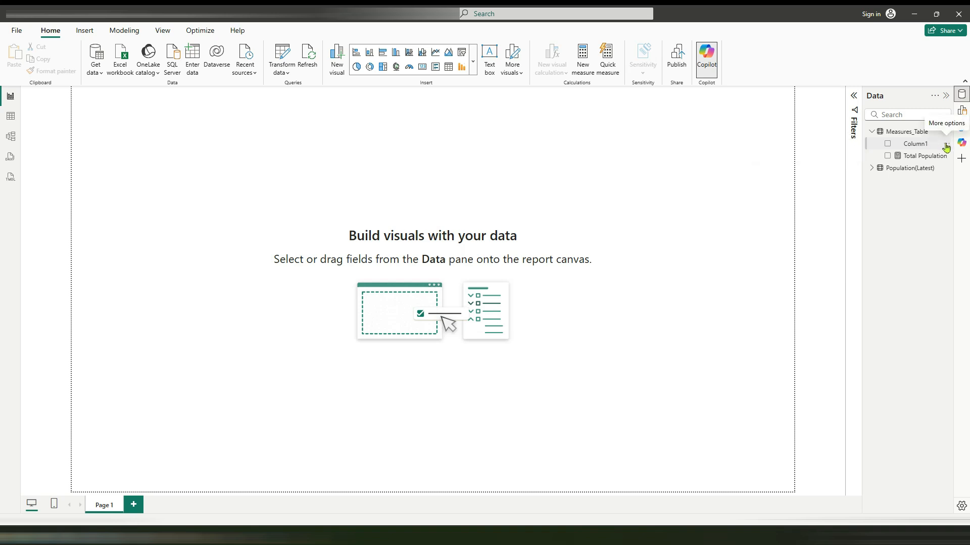
Delete the unused Column1 from Measures_Table.
{"action": "left_click", "coordinate": [946, 143]}
{"action": "left_click", "coordinate": [881, 236]}
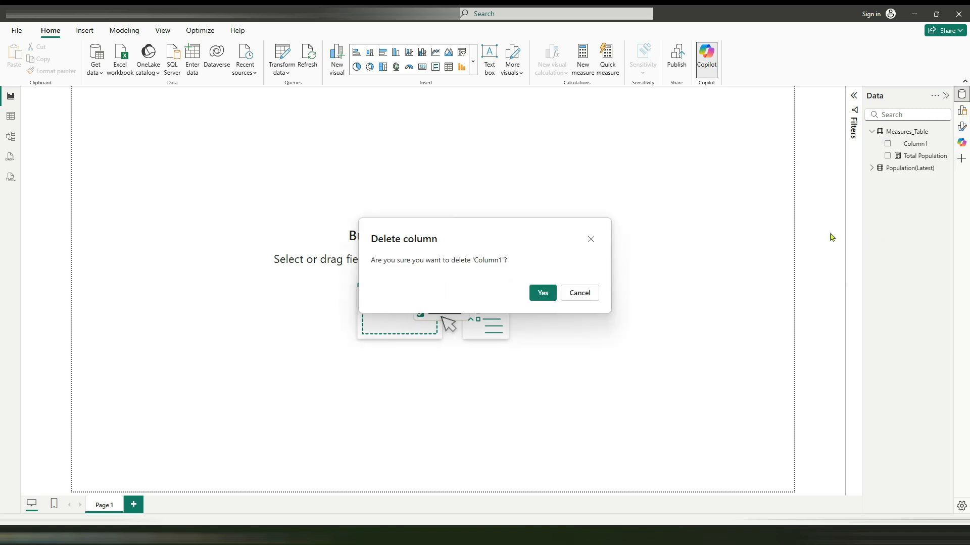
{"action": "left_click", "coordinate": [542, 292]}
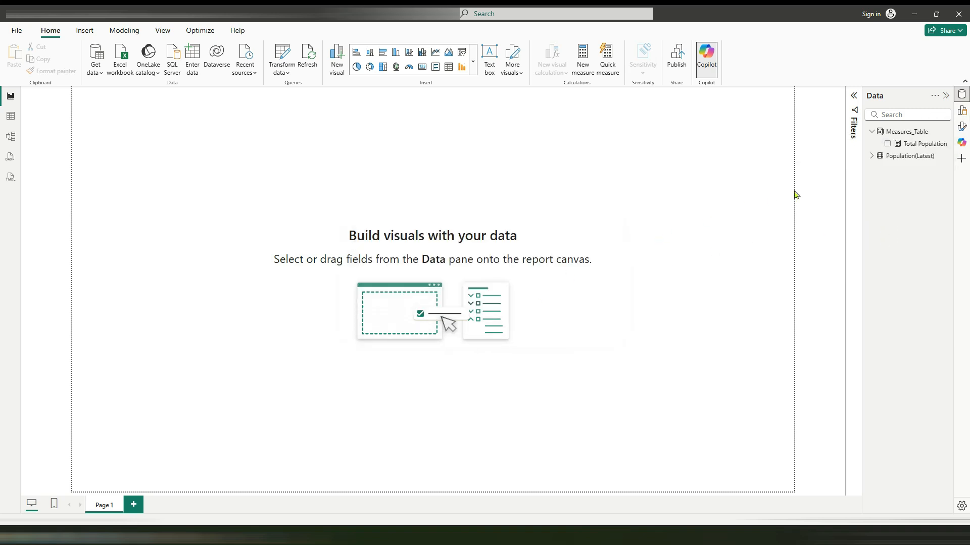
Add a new-style card visual near the report page's upper-right corner and fill it with the Total Population measure.
{"action": "left_click", "coordinate": [473, 71]}
{"action": "scroll", "coordinate": [430, 298], "scroll_direction": "down", "scroll_amount": 2}
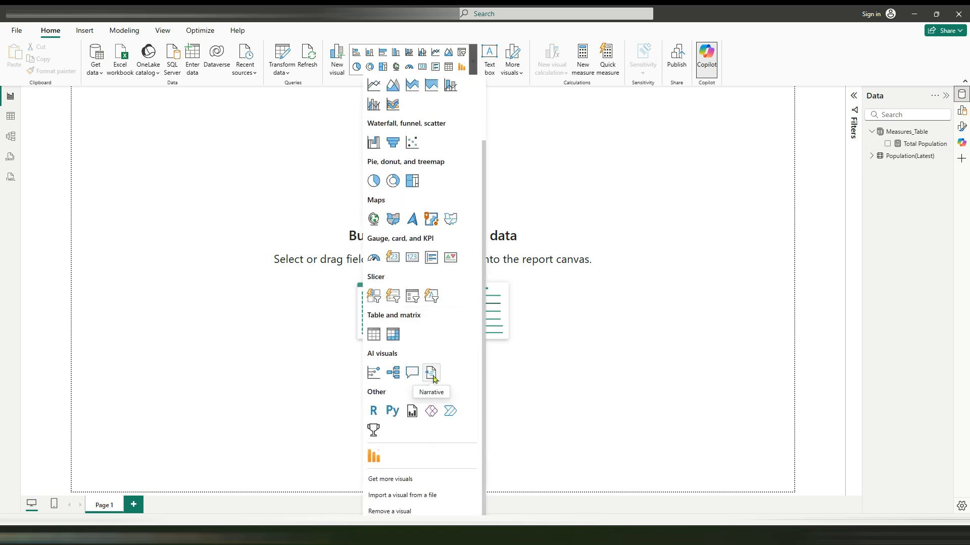
{"action": "left_click", "coordinate": [393, 258]}
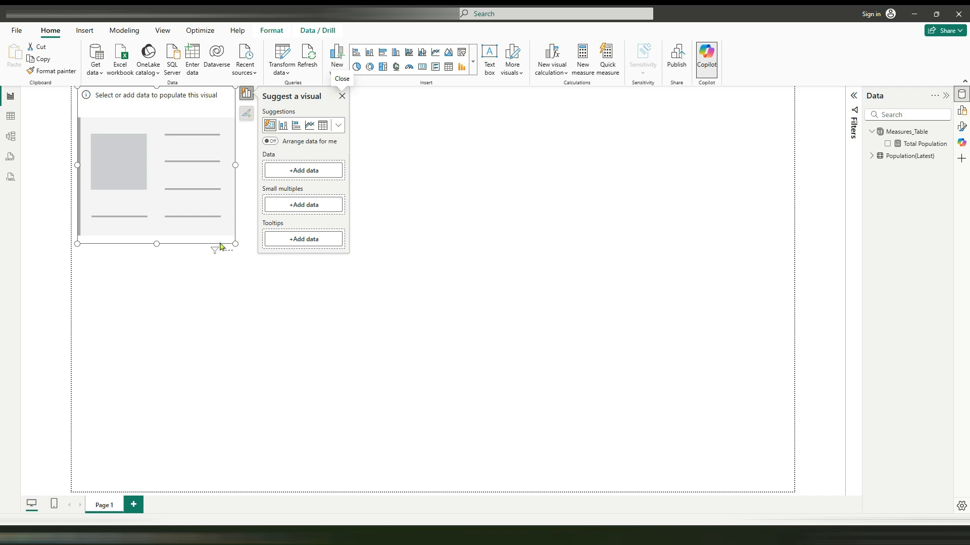
{"action": "left_click_drag", "start_coordinate": [222, 251], "coordinate": [763, 280]}
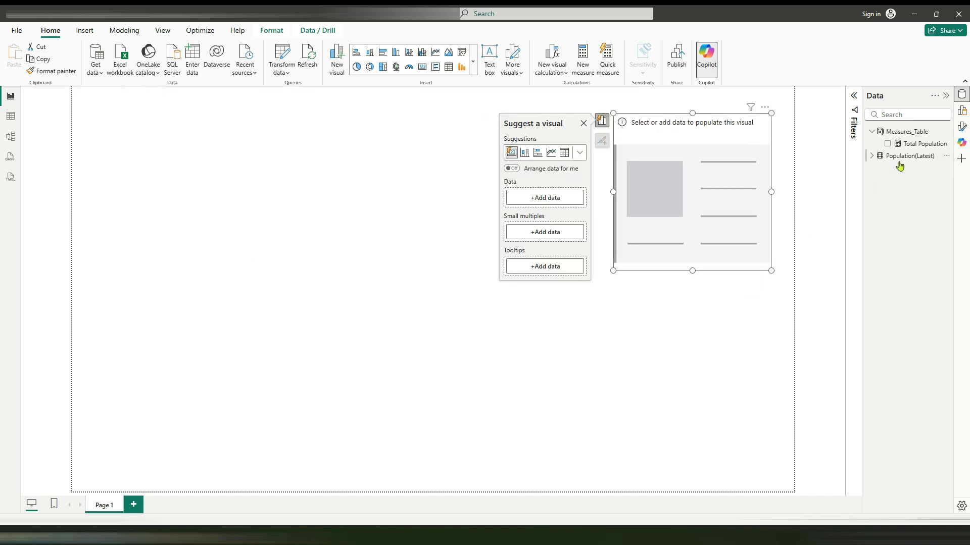
{"action": "left_click", "coordinate": [888, 144]}
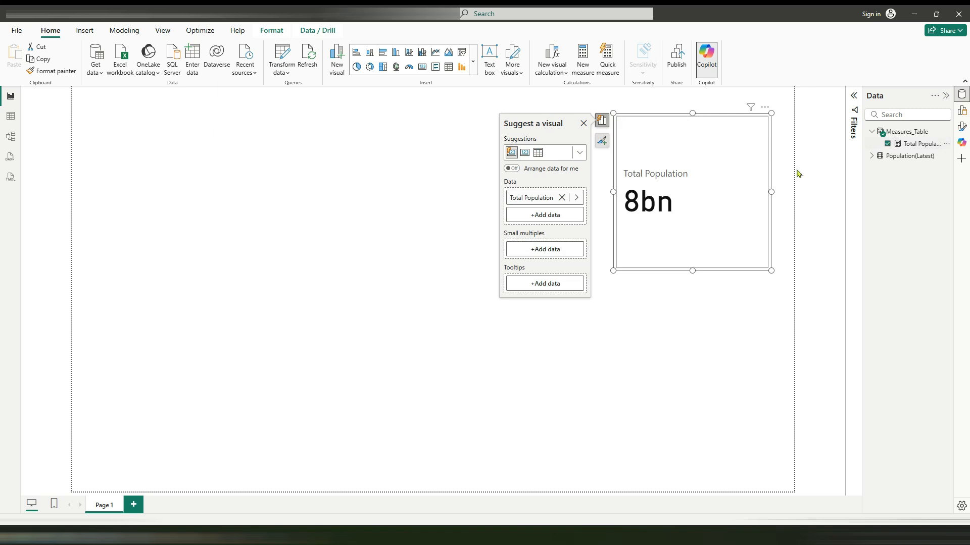
Set the maximum cards shown to 9 in the Total Population card's layout formatting.
{"action": "left_click", "coordinate": [962, 126]}
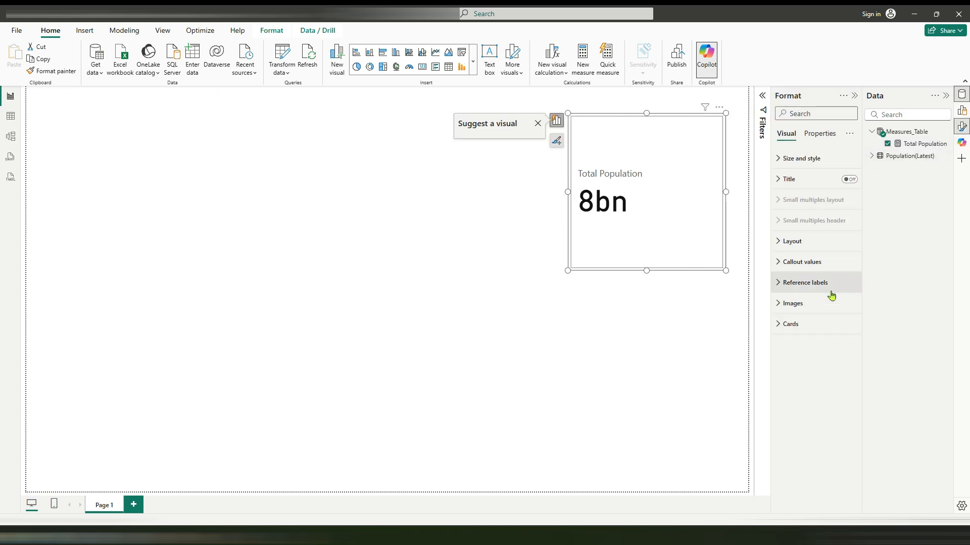
{"action": "left_click", "coordinate": [804, 247]}
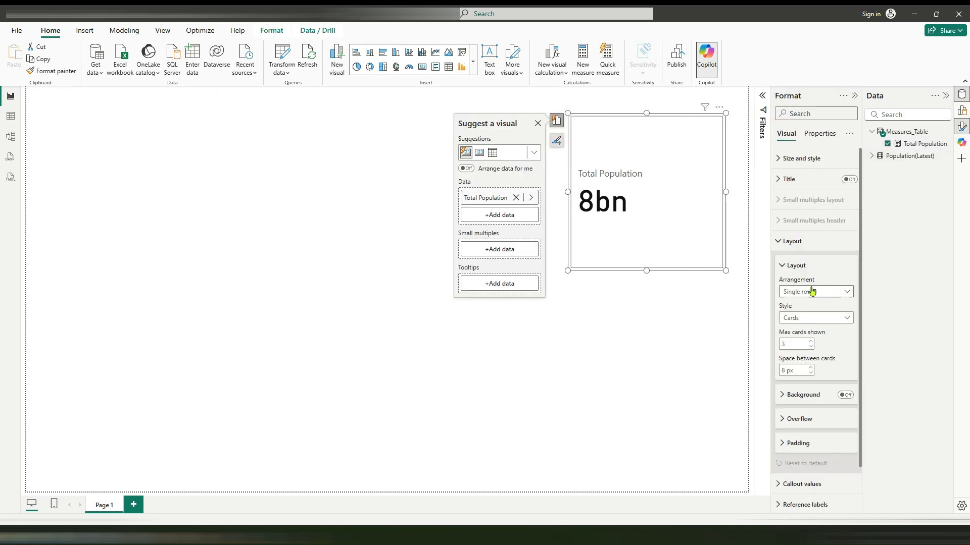
{"action": "left_click", "coordinate": [812, 342]}
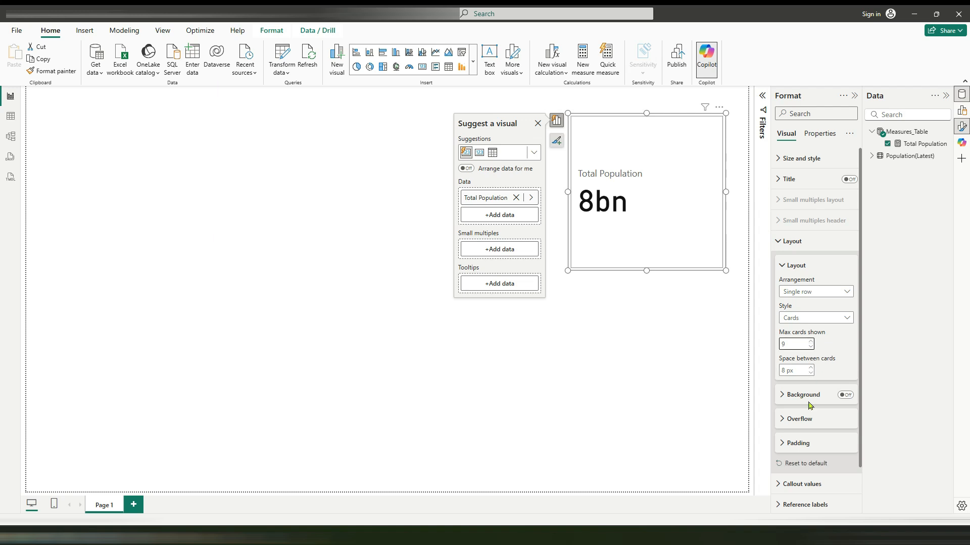
{"action": "scroll", "coordinate": [811, 401], "scroll_direction": "down", "scroll_amount": 1}
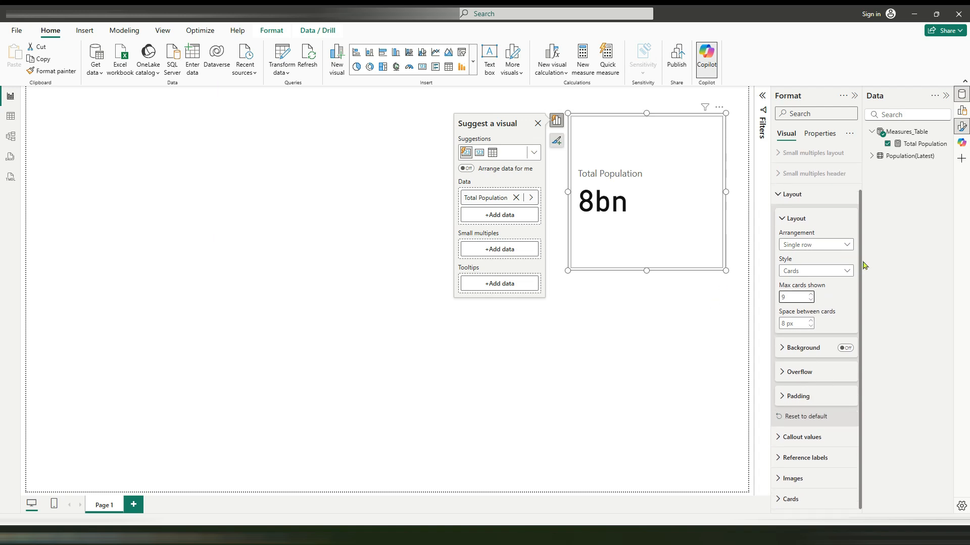
Apply the card's callout value settings to the Total Population series and set its display units to None.
{"action": "left_click", "coordinate": [818, 437]}
{"action": "scroll", "coordinate": [818, 424], "scroll_direction": "down", "scroll_amount": 2}
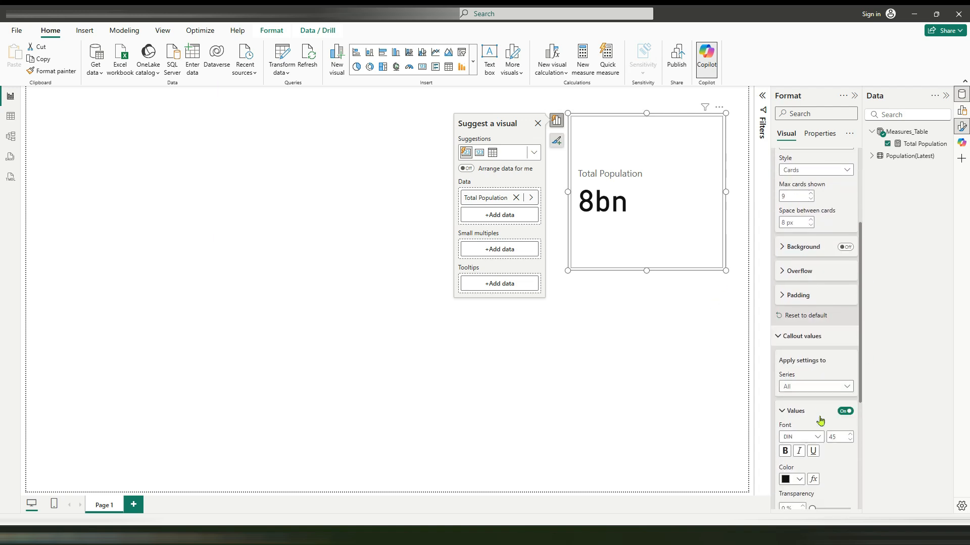
{"action": "left_click", "coordinate": [822, 393]}
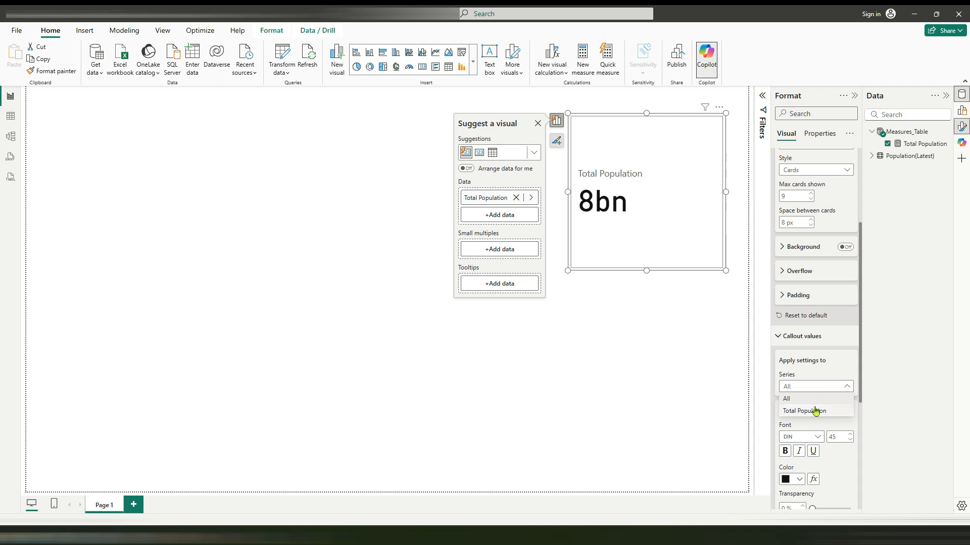
{"action": "left_click", "coordinate": [819, 408]}
{"action": "scroll", "coordinate": [818, 407], "scroll_direction": "down", "scroll_amount": 2}
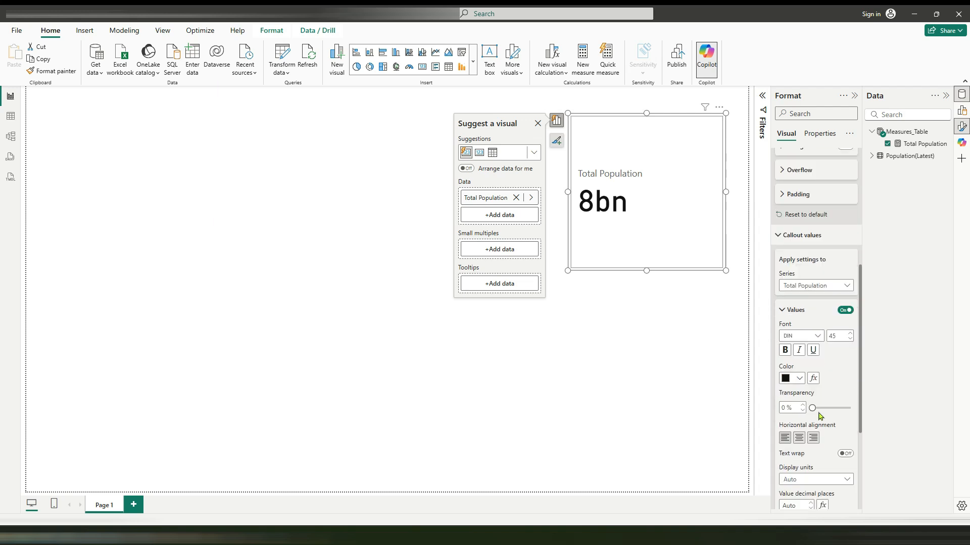
{"action": "left_click", "coordinate": [807, 479]}
{"action": "left_click", "coordinate": [793, 407]}
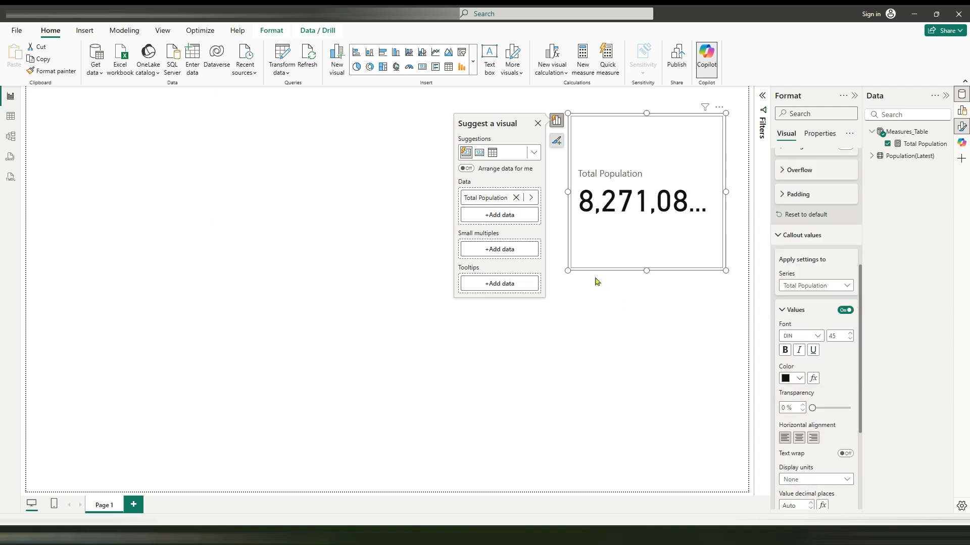
Format the Total Population callout value in Arial Black, size 12, with centered horizontal alignment.
{"action": "left_click", "coordinate": [814, 336]}
{"action": "left_click", "coordinate": [803, 360]}
{"action": "left_click", "coordinate": [838, 336]}
{"action": "type", "text": "12"}
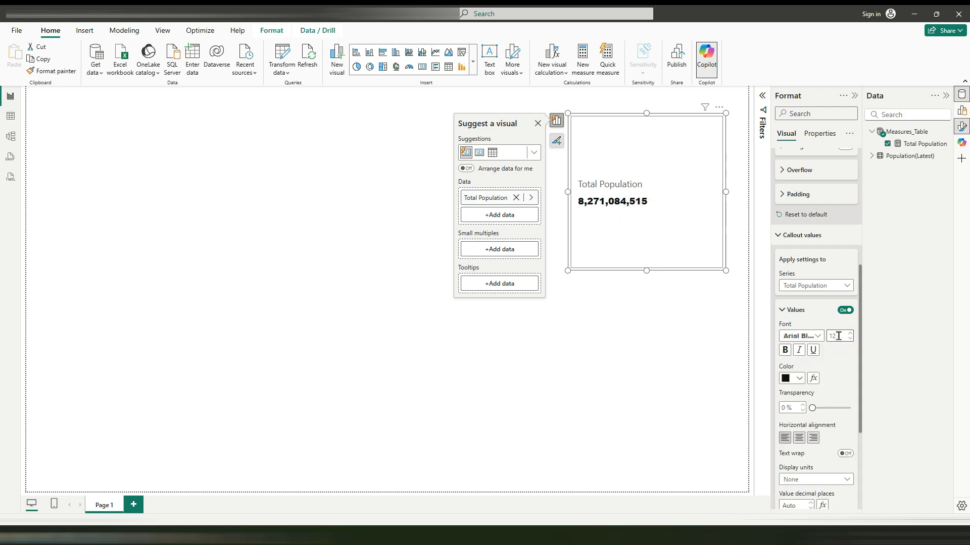
{"action": "left_click", "coordinate": [799, 438]}
Set the Total Population callout label's position to Below Value.
{"action": "scroll", "coordinate": [818, 453], "scroll_direction": "down", "scroll_amount": 3}
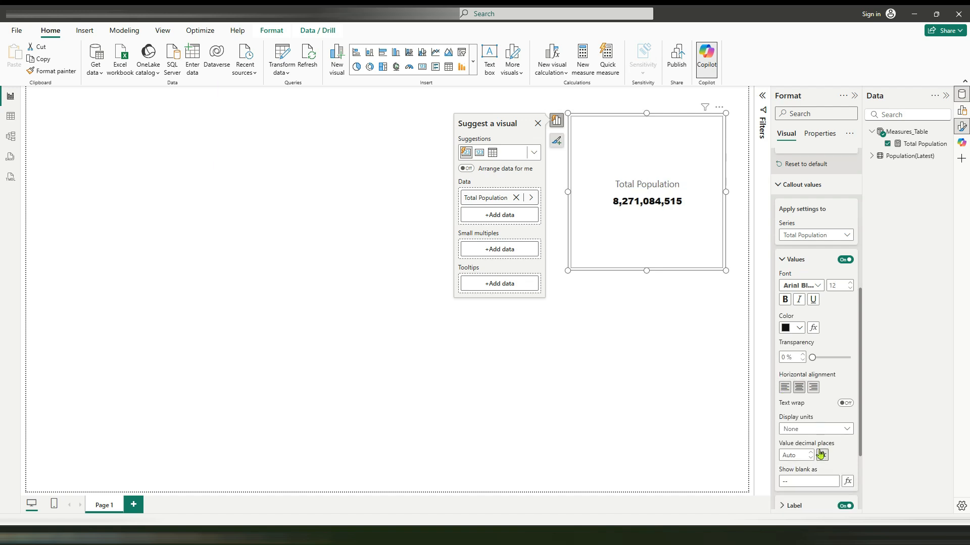
{"action": "left_click", "coordinate": [825, 407]}
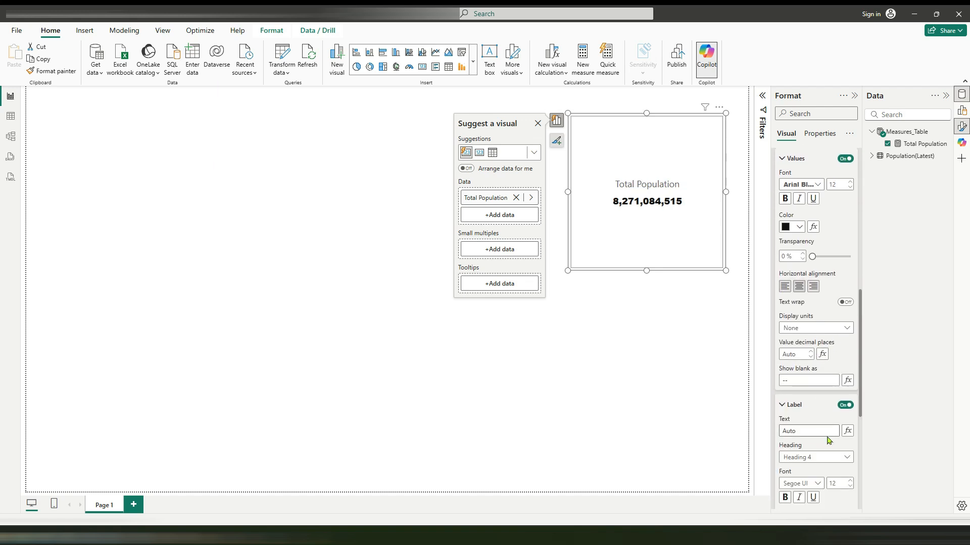
{"action": "scroll", "coordinate": [826, 447], "scroll_direction": "down", "scroll_amount": 3}
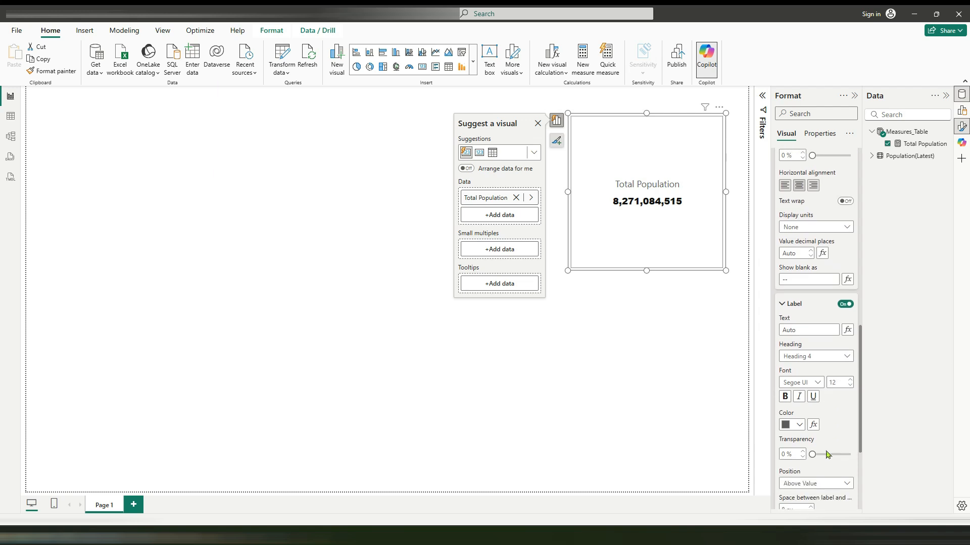
{"action": "scroll", "coordinate": [825, 450], "scroll_direction": "down", "scroll_amount": 1}
{"action": "left_click", "coordinate": [823, 433]}
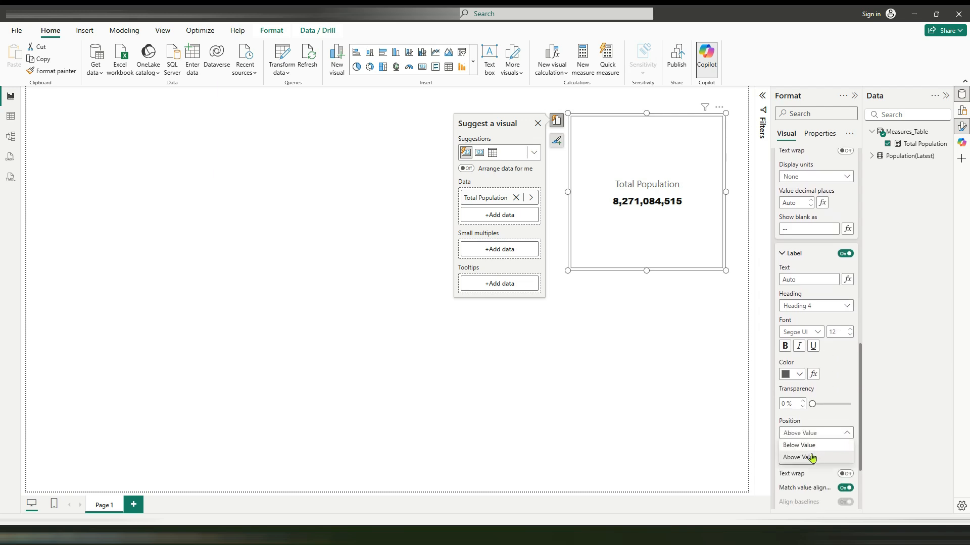
{"action": "left_click", "coordinate": [807, 445]}
{"action": "left_click", "coordinate": [663, 354]}
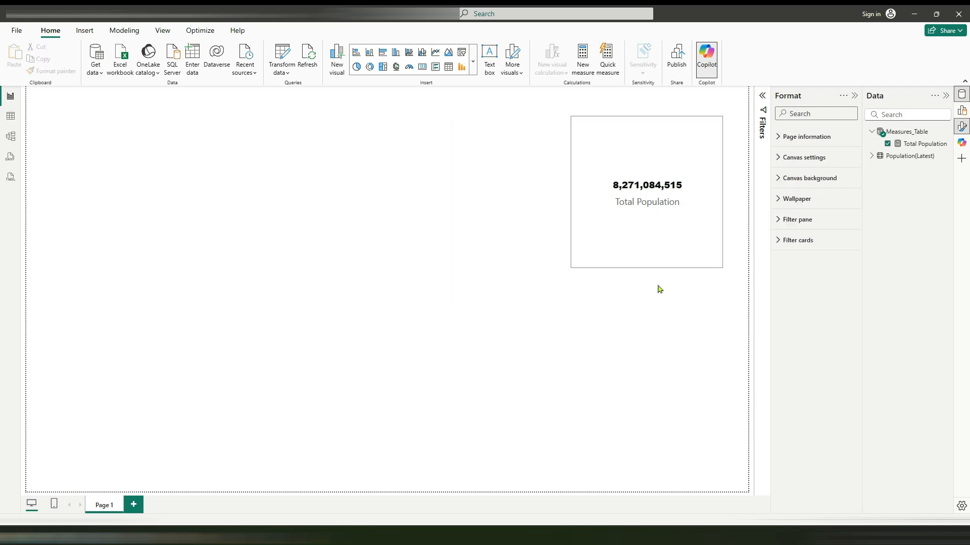
Create a measure in Measures_Table with the formula Total Countries = COUNT('Population(Latest)'[Country]).
{"action": "right_click", "coordinate": [907, 134]}
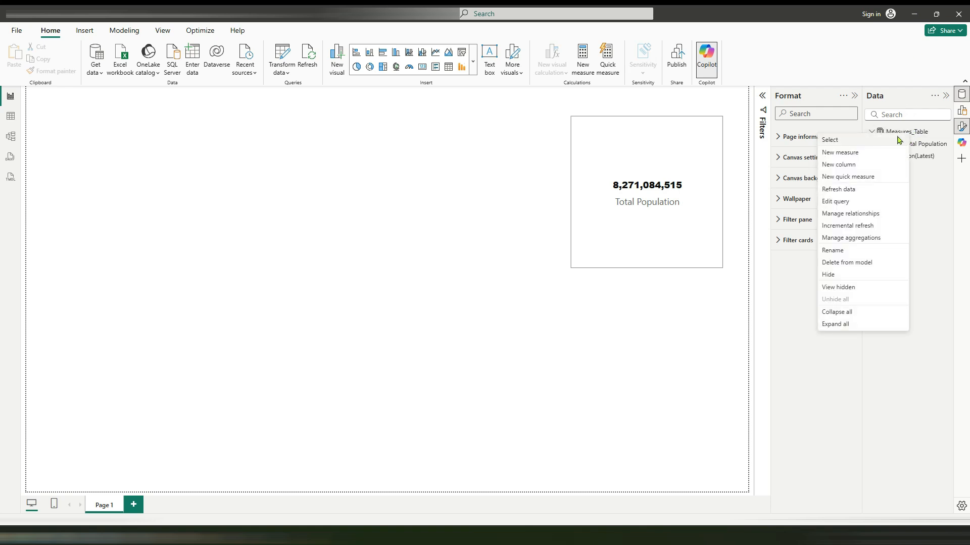
{"action": "left_click", "coordinate": [851, 153]}
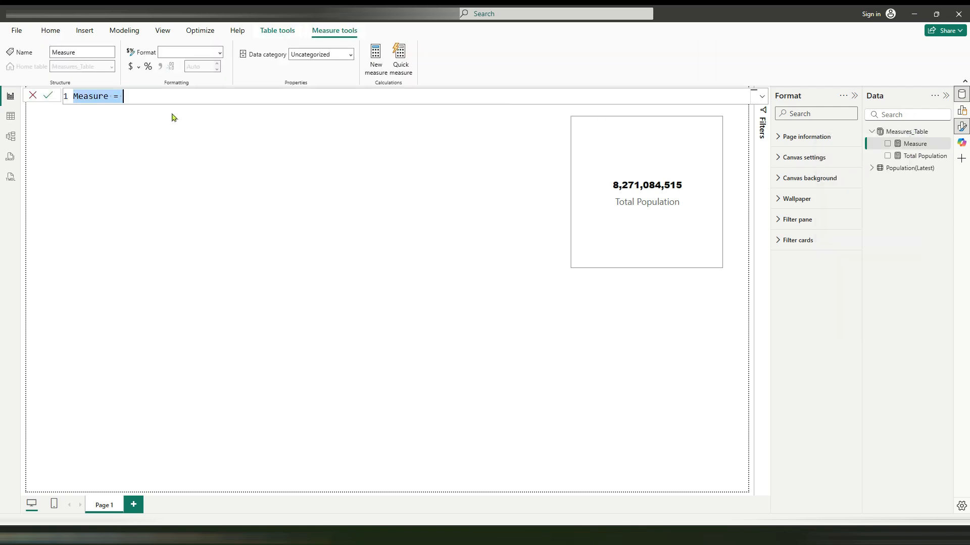
{"action": "type", "text": "Total Coun"}
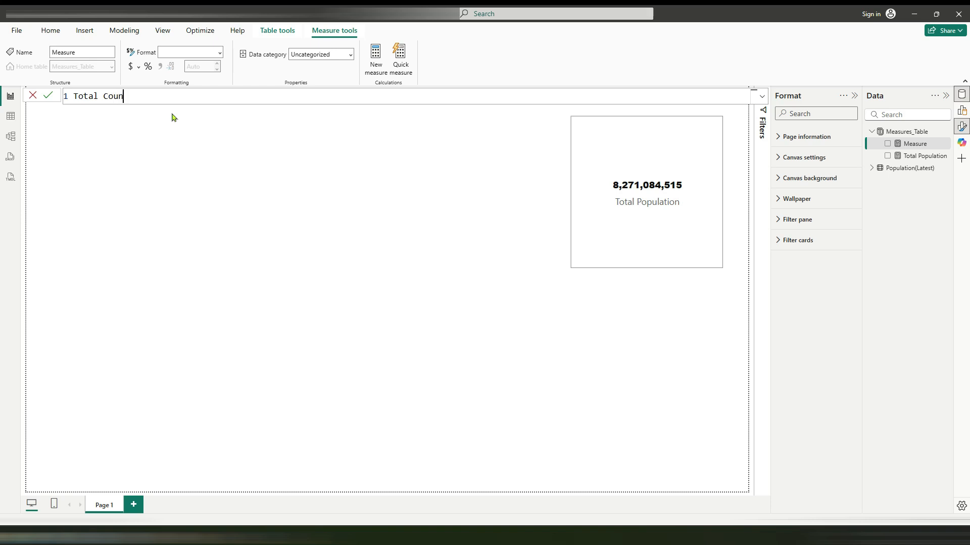
{"action": "type", "text": "tries = COUNT("}
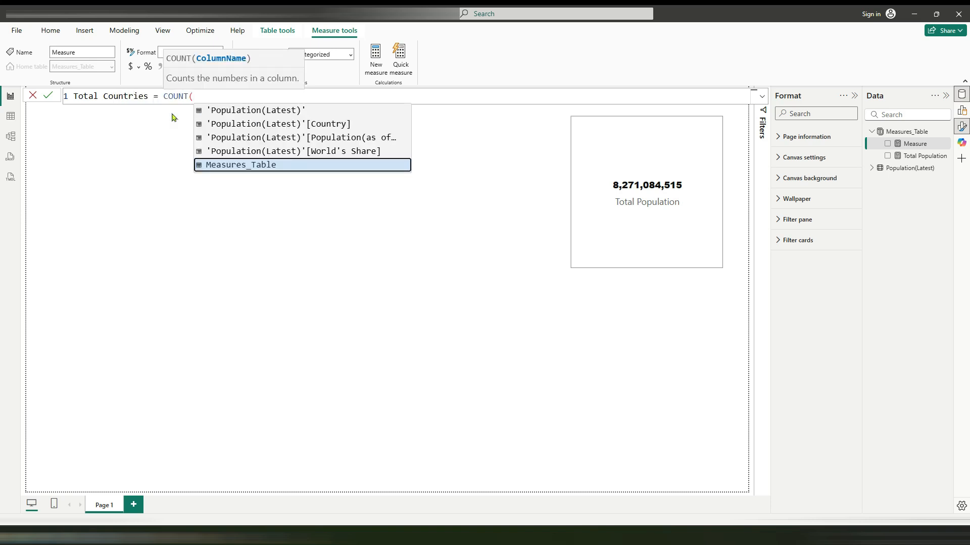
{"action": "left_click", "coordinate": [218, 124]}
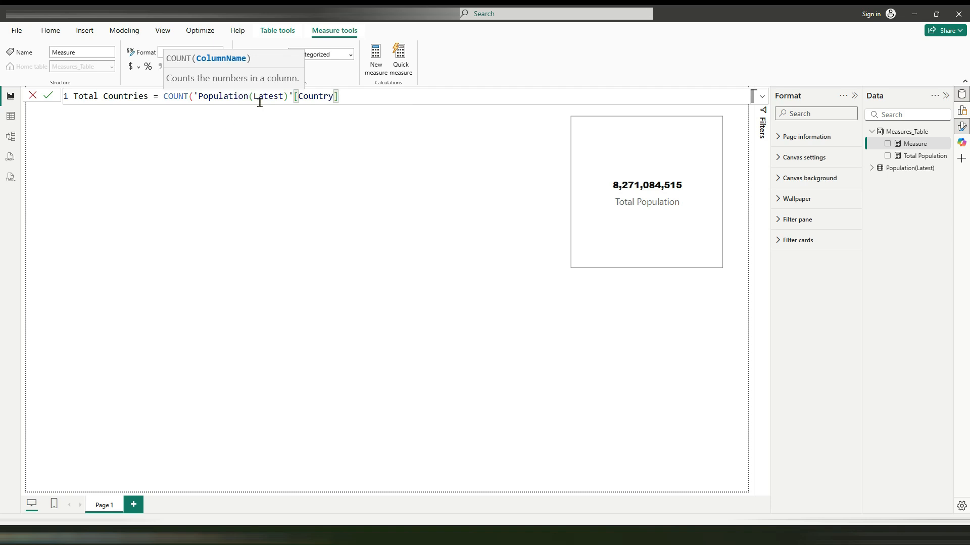
{"action": "type", "text": ")"}
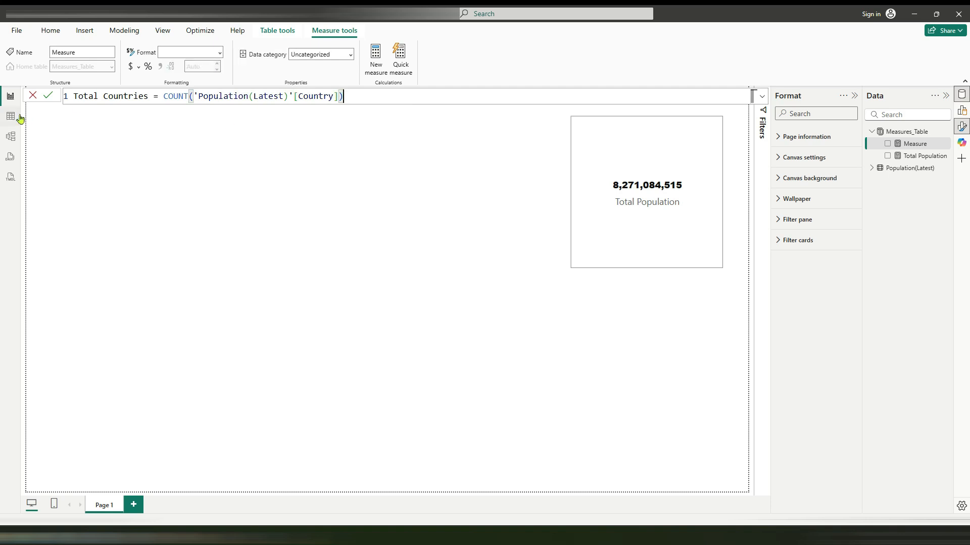
{"action": "left_click", "coordinate": [48, 99]}
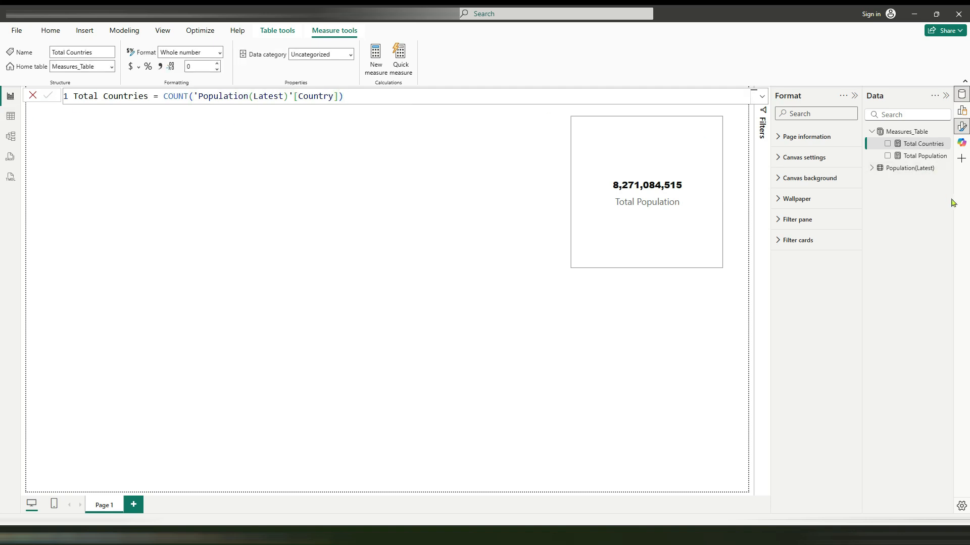
Add the Total Countries measure to the Total Population card visual and set the layout arrangement to Single column.
{"action": "left_click_drag", "start_coordinate": [929, 145], "coordinate": [673, 243]}
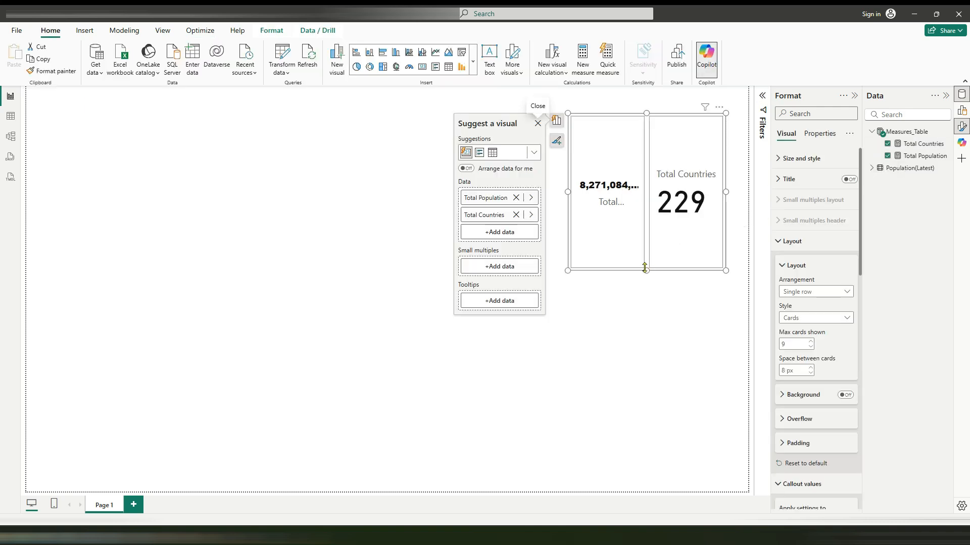
{"action": "left_click", "coordinate": [828, 291]}
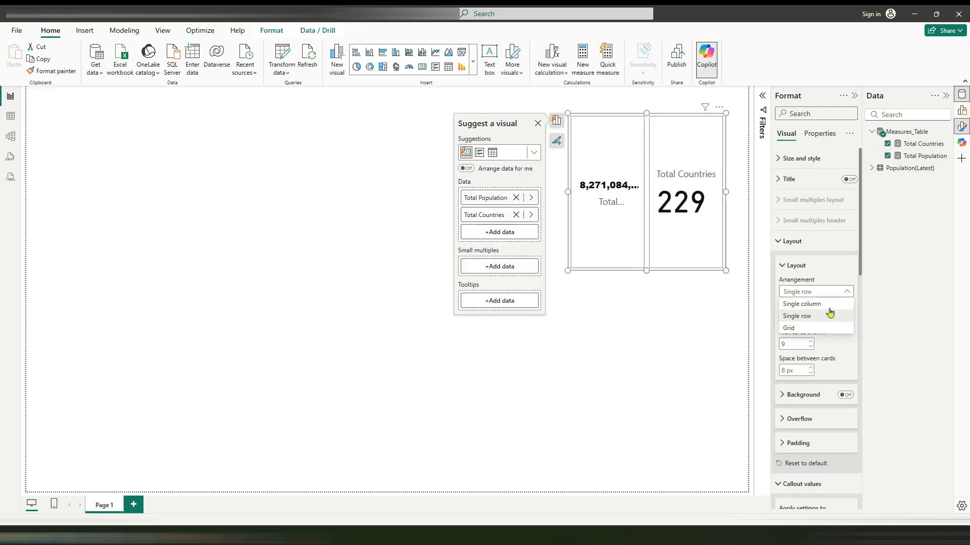
{"action": "left_click", "coordinate": [807, 305]}
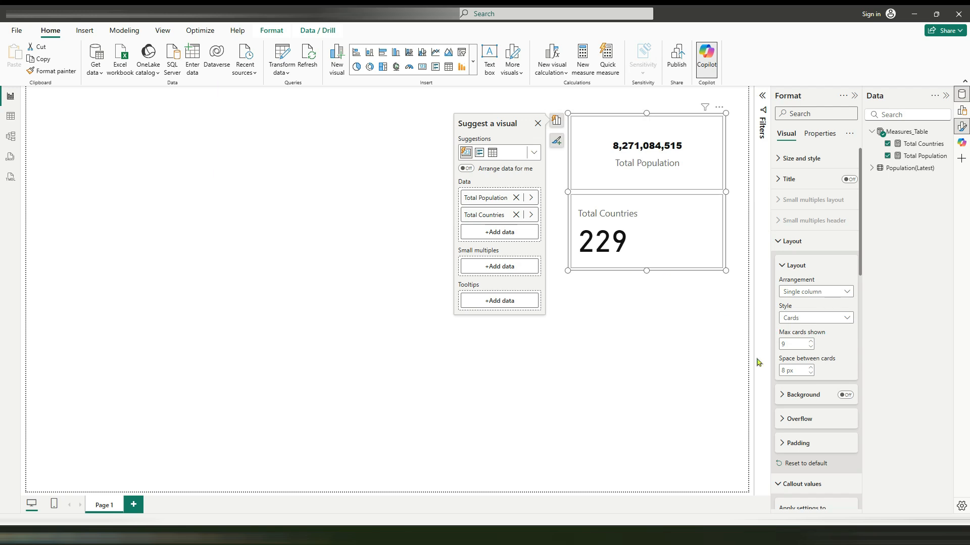
{"action": "scroll", "coordinate": [803, 394], "scroll_direction": "down", "scroll_amount": 6}
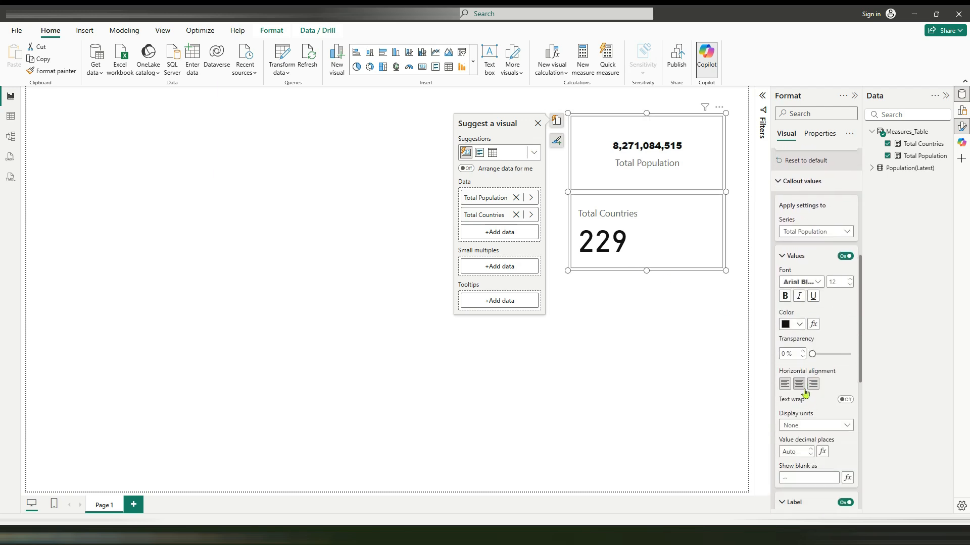
{"action": "scroll", "coordinate": [837, 379], "scroll_direction": "down", "scroll_amount": 3}
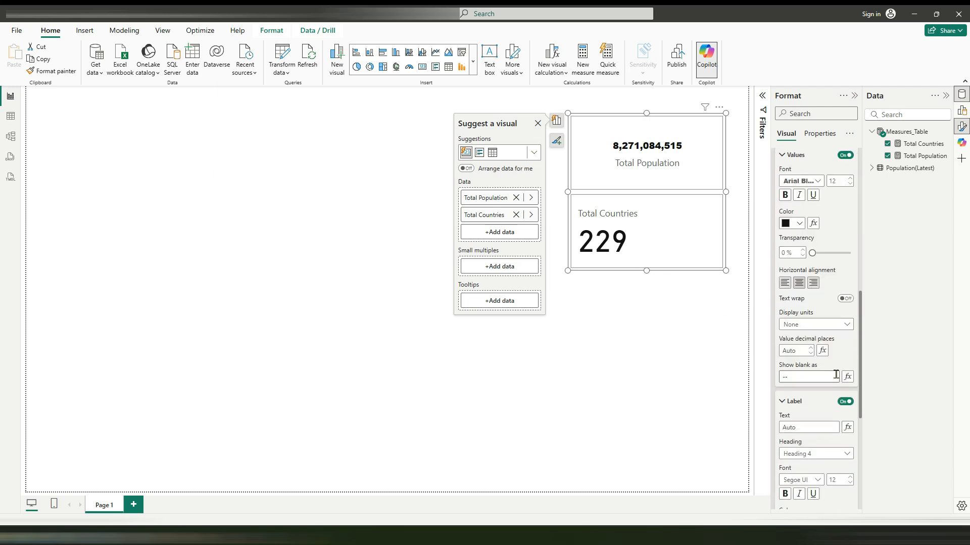
{"action": "scroll", "coordinate": [824, 433], "scroll_direction": "down", "scroll_amount": 2}
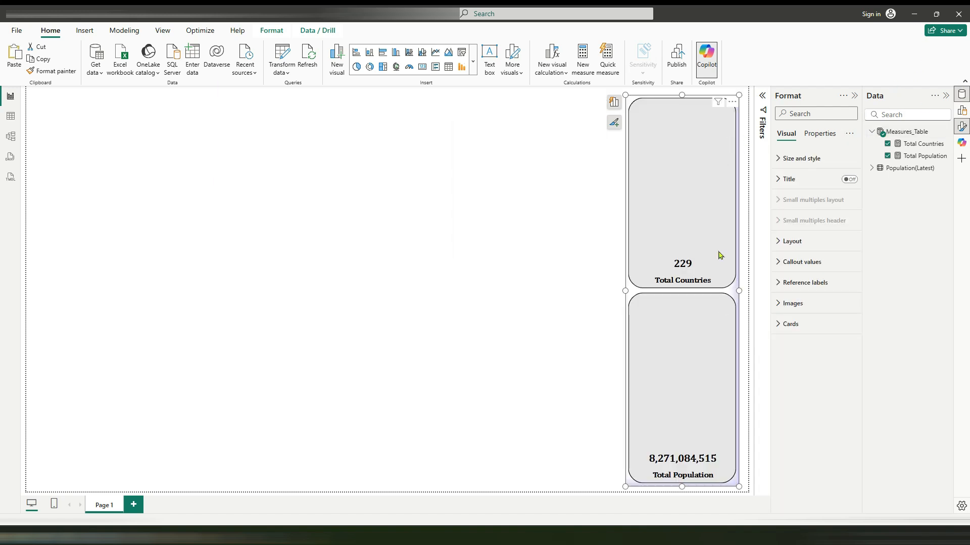
Examine the World's Share column in the Population(Latest) table data and return to the report page.
{"action": "right_click", "coordinate": [881, 135]}
{"action": "left_click", "coordinate": [125, 149]}
{"action": "left_click", "coordinate": [10, 117]}
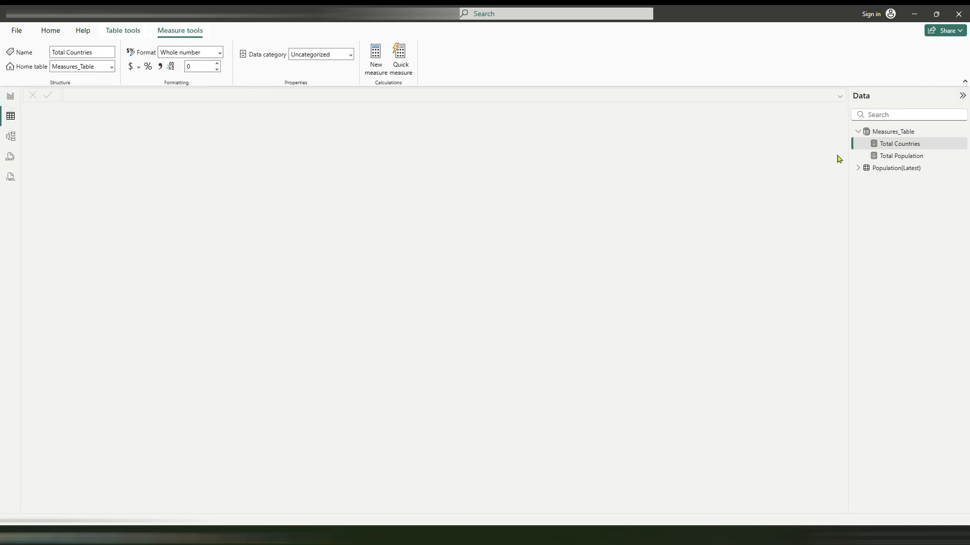
{"action": "left_click", "coordinate": [907, 170]}
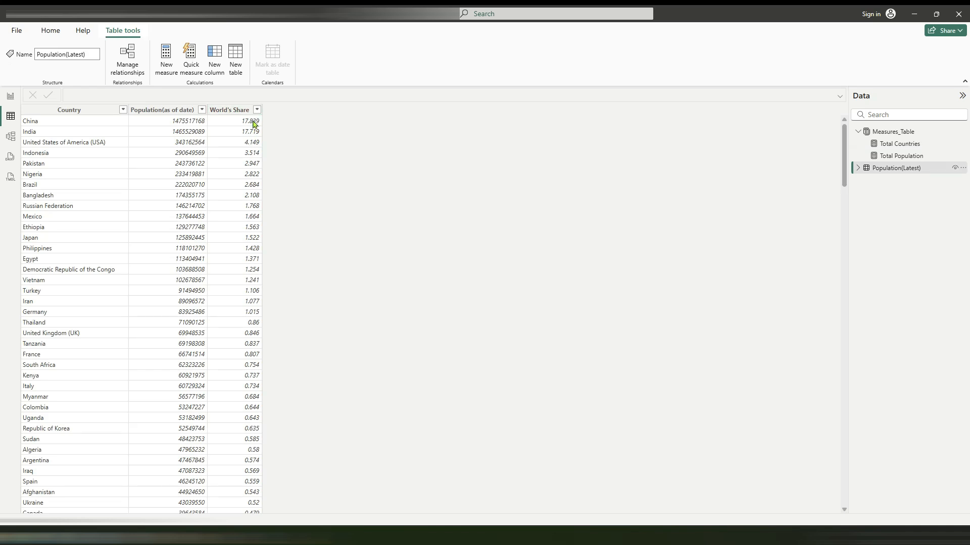
{"action": "left_click", "coordinate": [10, 97]}
Add a new measure named World's_share % to Measures_Table, with its expression starting on a second line.
{"action": "right_click", "coordinate": [900, 134]}
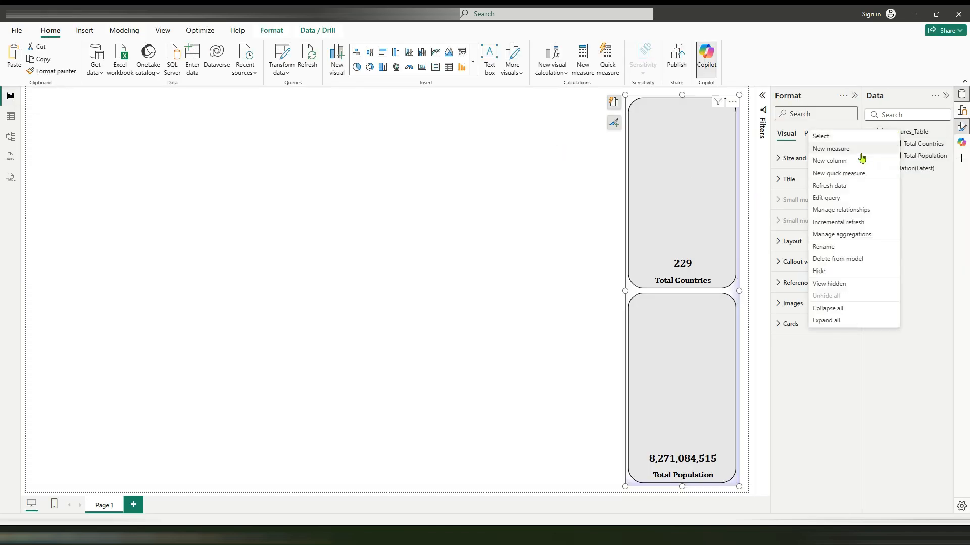
{"action": "left_click", "coordinate": [861, 152]}
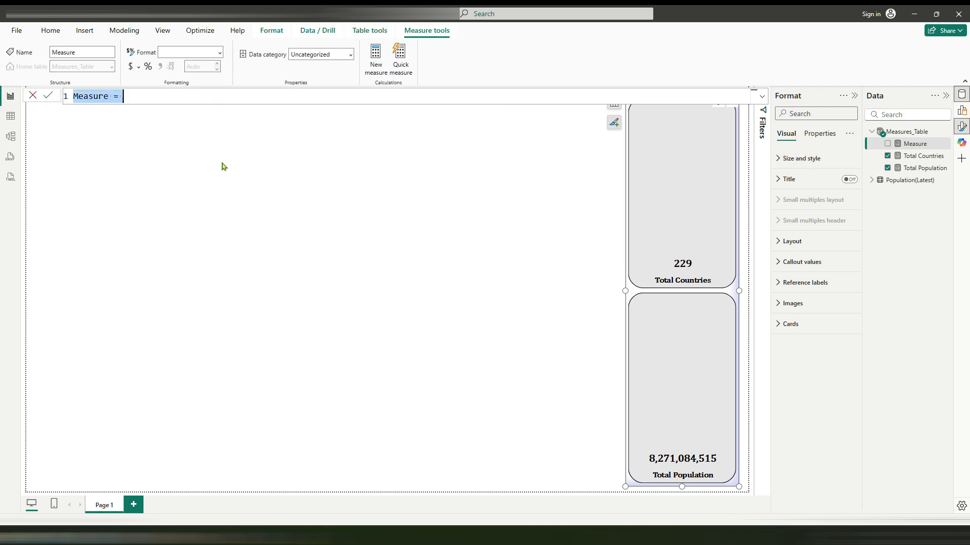
{"action": "type", "text": "World's_sh"}
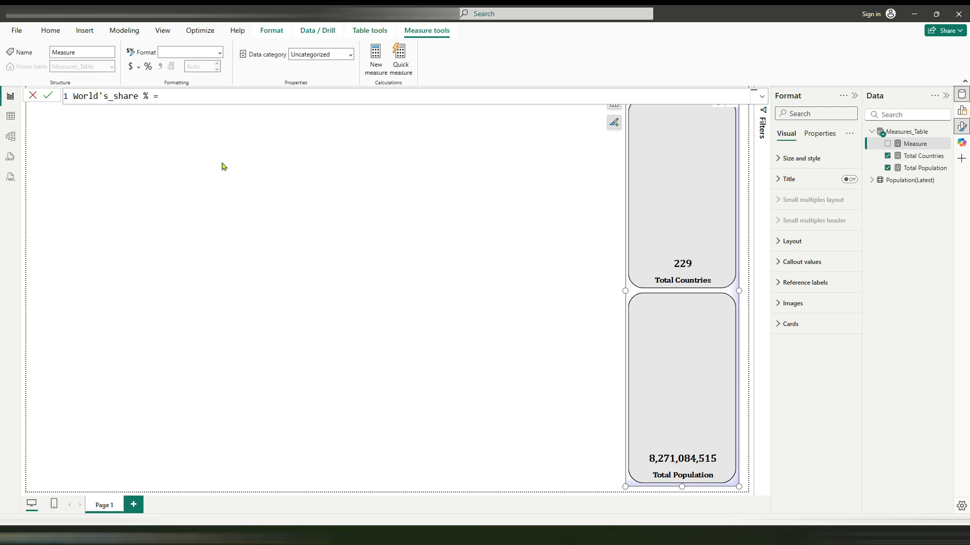
{"action": "key", "text": "shift+Return"}
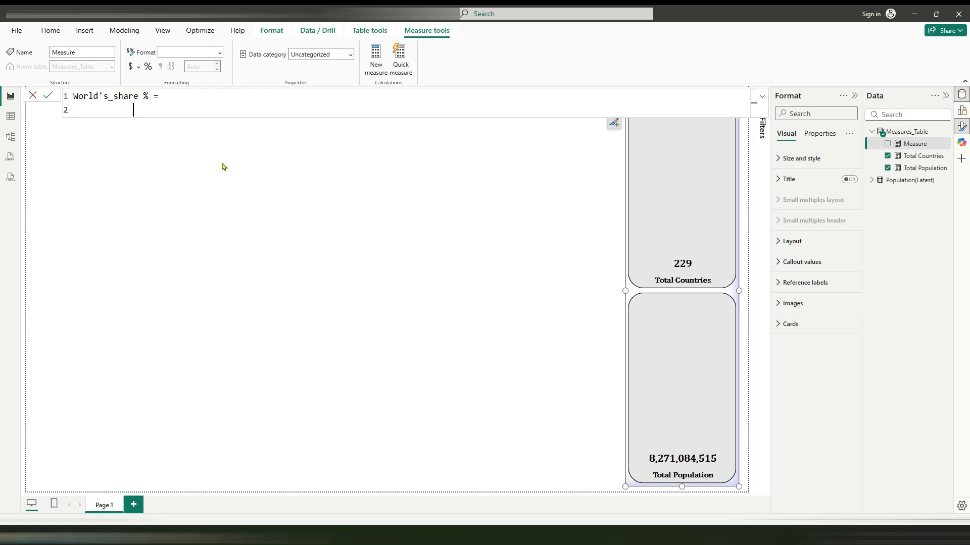
Start the World's_share % expression with SUMX over the 'Population(Latest)' table.
{"action": "type", "text": "sum"}
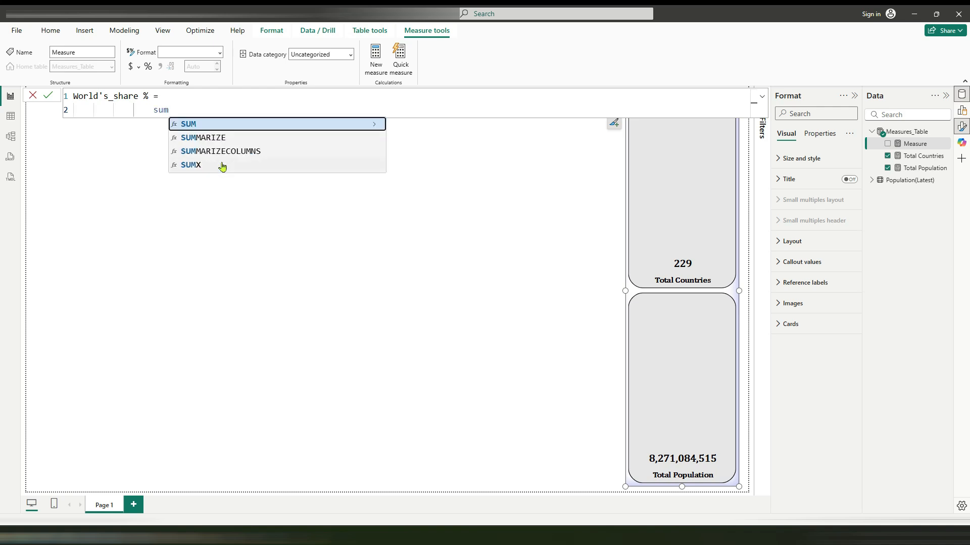
{"action": "key", "text": "Down"}
{"action": "key", "text": "Down"}
{"action": "key", "text": "Down"}
{"action": "key", "text": "Tab"}
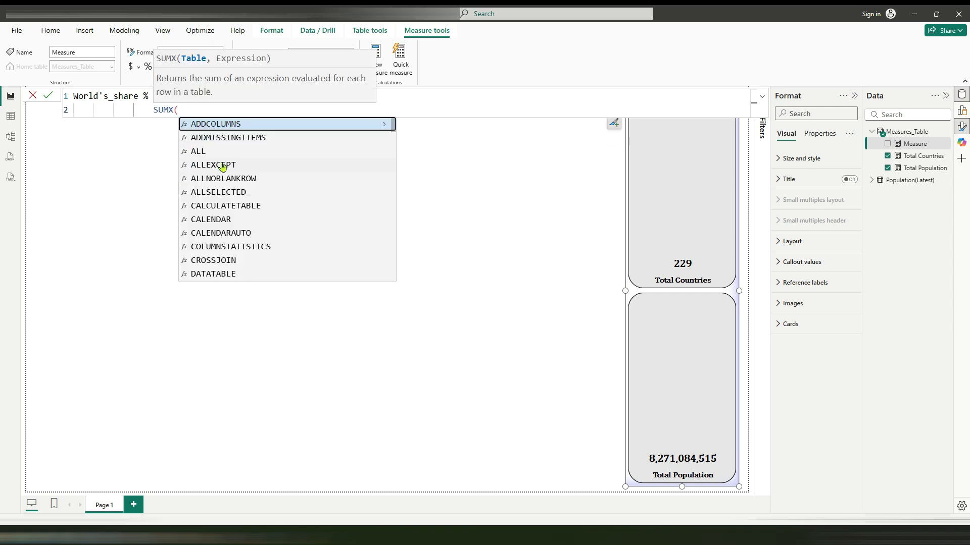
{"action": "key", "text": "shift+Return"}
{"action": "type", "text": "po"}
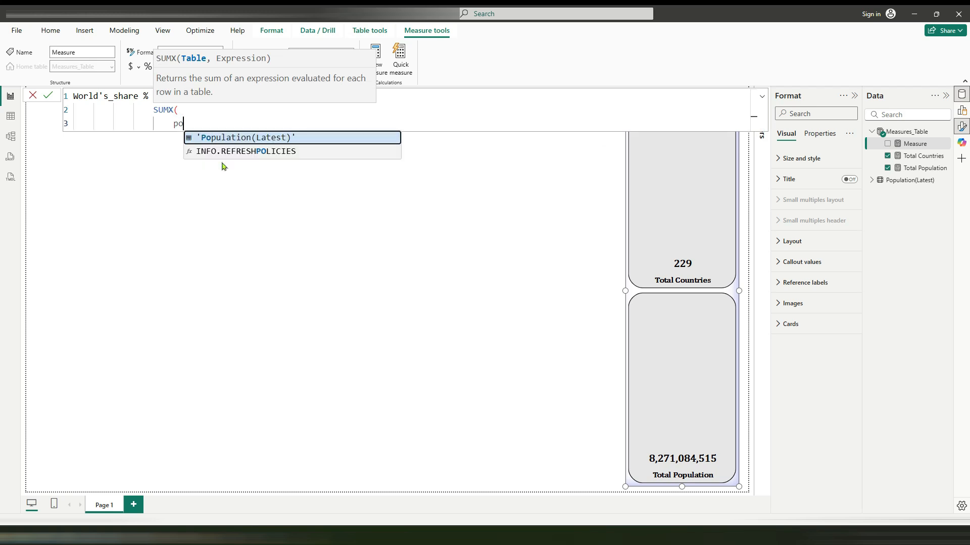
{"action": "key", "text": "Tab"}
{"action": "type", "text": ","}
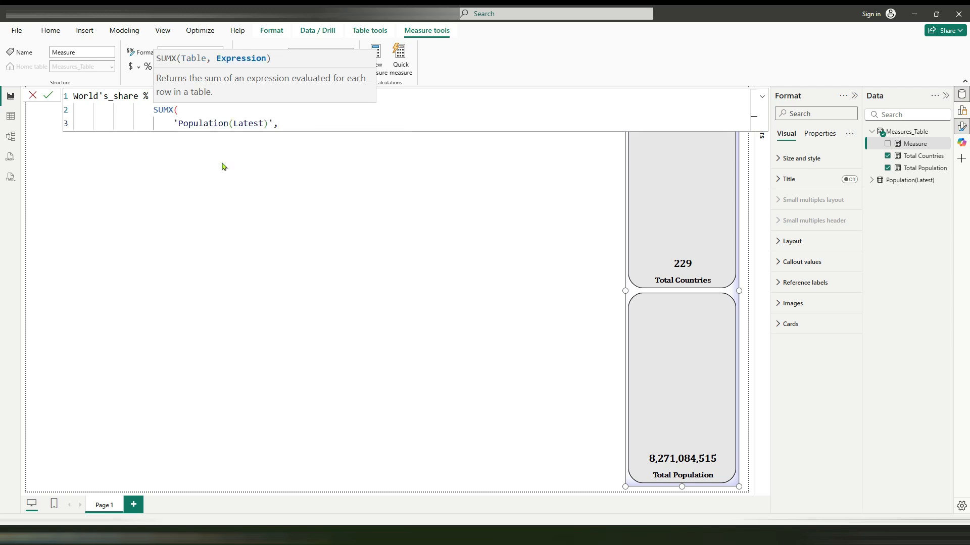
Complete the SUMX expression with 'Population(Latest)'[World's Share] /100 and commit the World's_share % measure.
{"action": "key", "text": "shift+Return"}
{"action": "type", "text": "wor"}
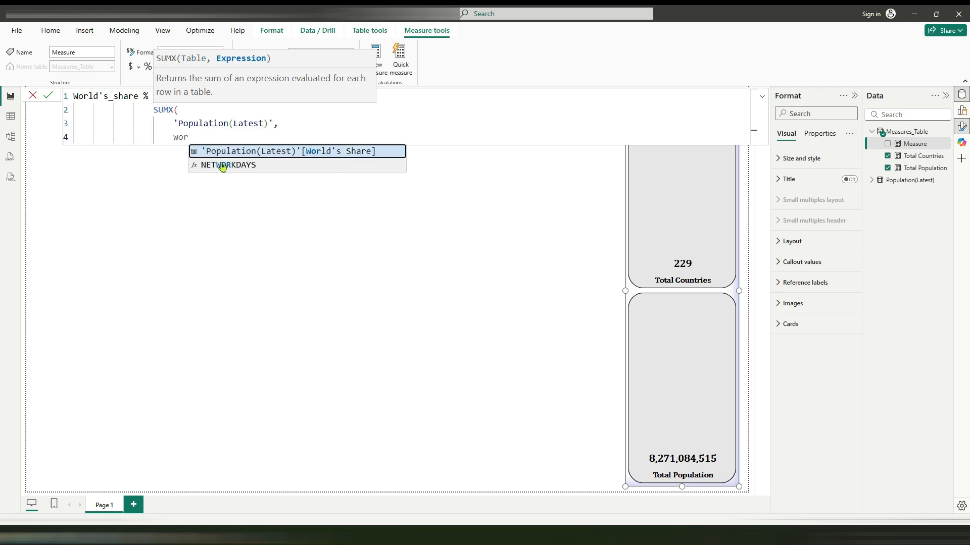
{"action": "key", "text": "Tab"}
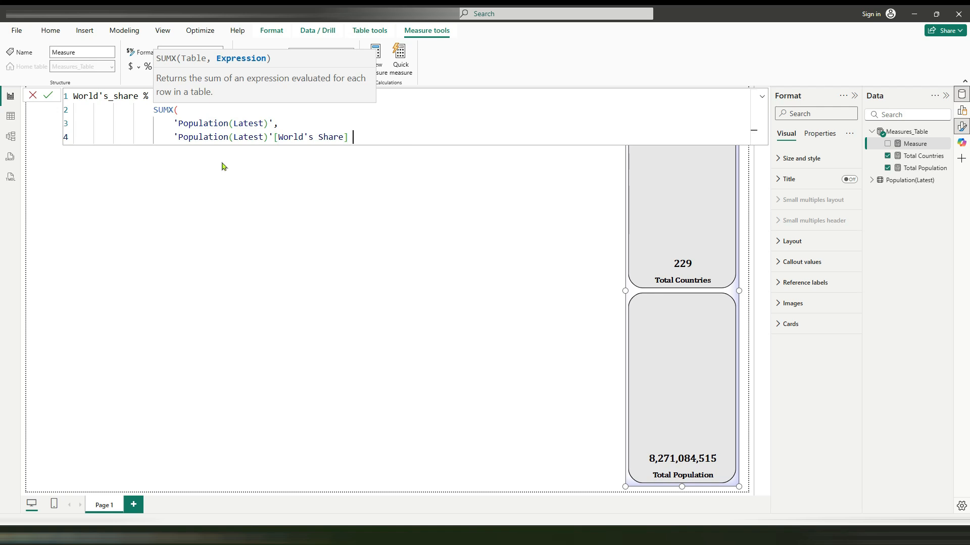
{"action": "type", "text": "/100"}
{"action": "key", "text": "shift+Return"}
{"action": "type", "text": ")"}
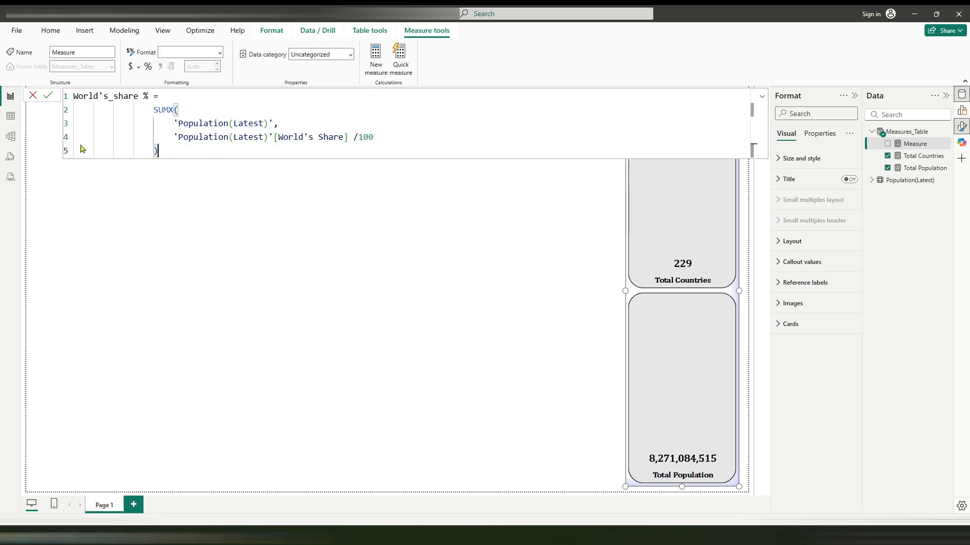
{"action": "left_click", "coordinate": [48, 95]}
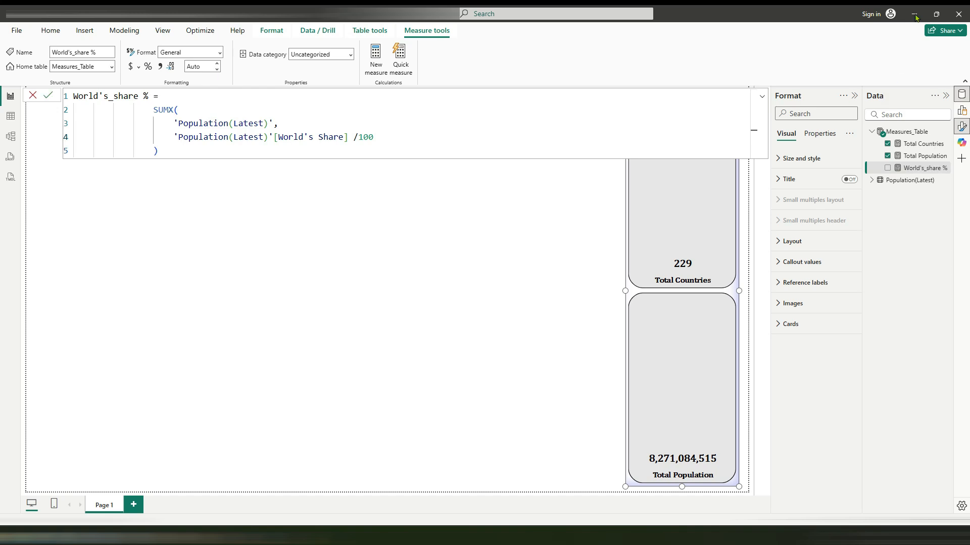
Format the World's_share % measure as a percentage.
{"action": "left_click_drag", "start_coordinate": [381, 134], "coordinate": [172, 137]}
{"action": "left_click", "coordinate": [187, 148]}
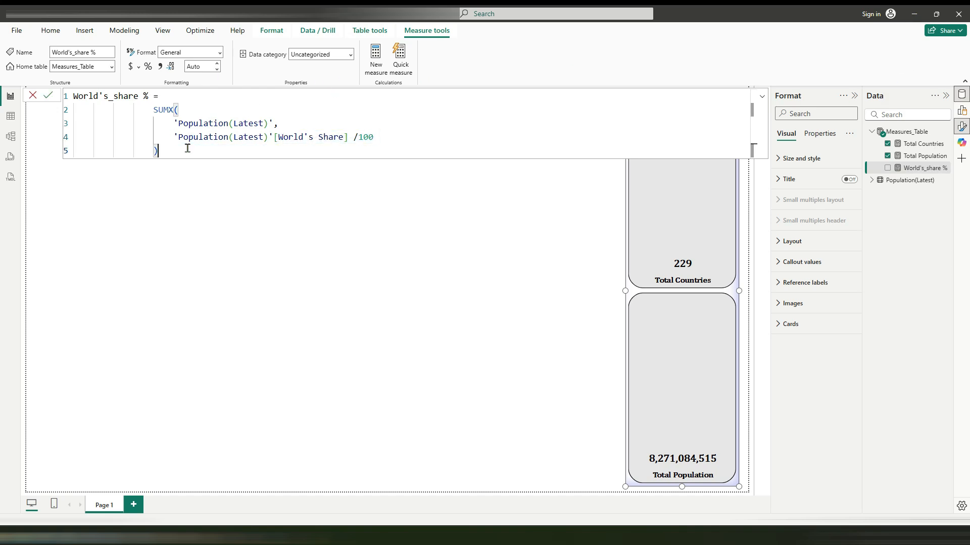
{"action": "left_click", "coordinate": [148, 66]}
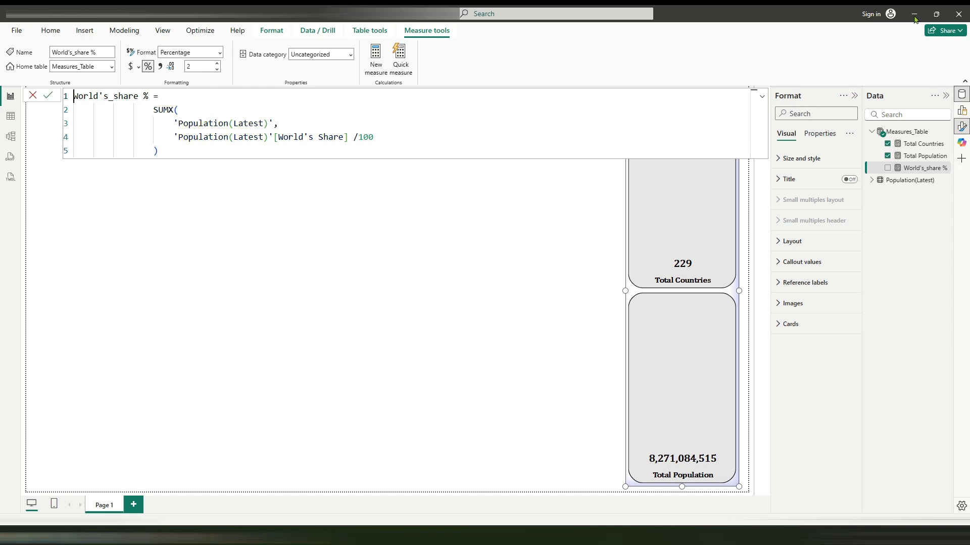
Add a new measure named Cumulative Population % to Measures_Table, leaving a blank line before its expression.
{"action": "right_click", "coordinate": [898, 135]}
{"action": "left_click", "coordinate": [830, 151]}
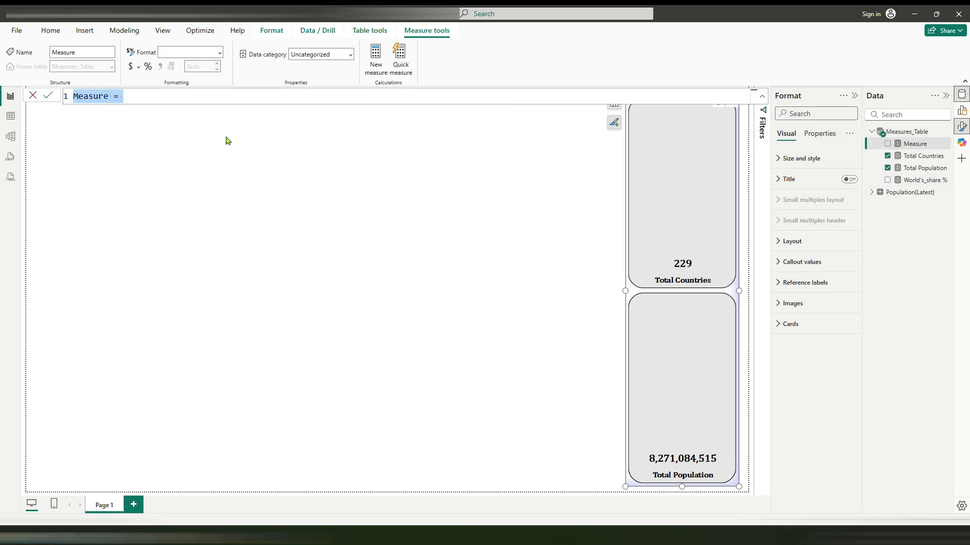
{"action": "type", "text": "Cumulative "}
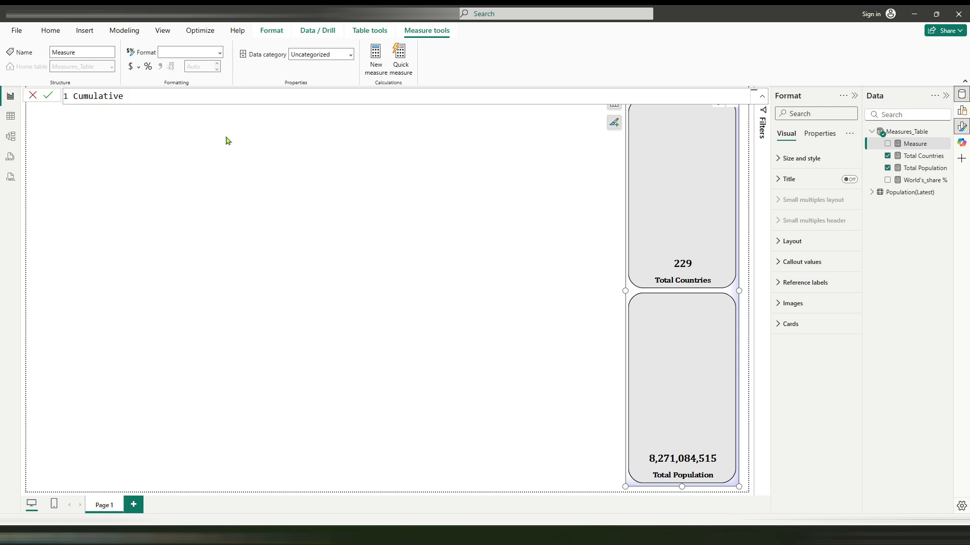
{"action": "type", "text": "Population %  ="}
{"action": "key", "text": "shift+Return"}
{"action": "key", "text": "shift+Return"}
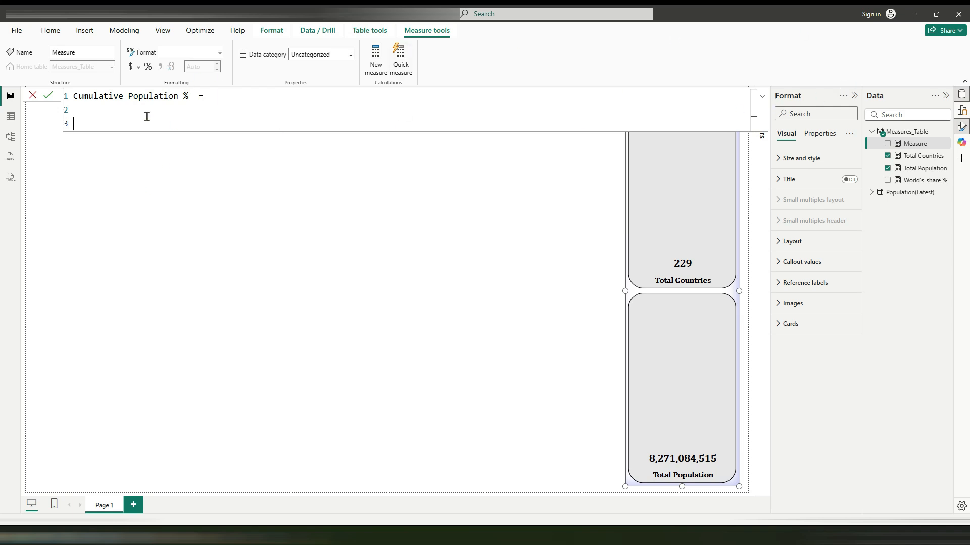
Declare the variable _overall_population as a CALCULATE of [Total Population] in the measure formula.
{"action": "type", "text": "VAR  _overall_population"}
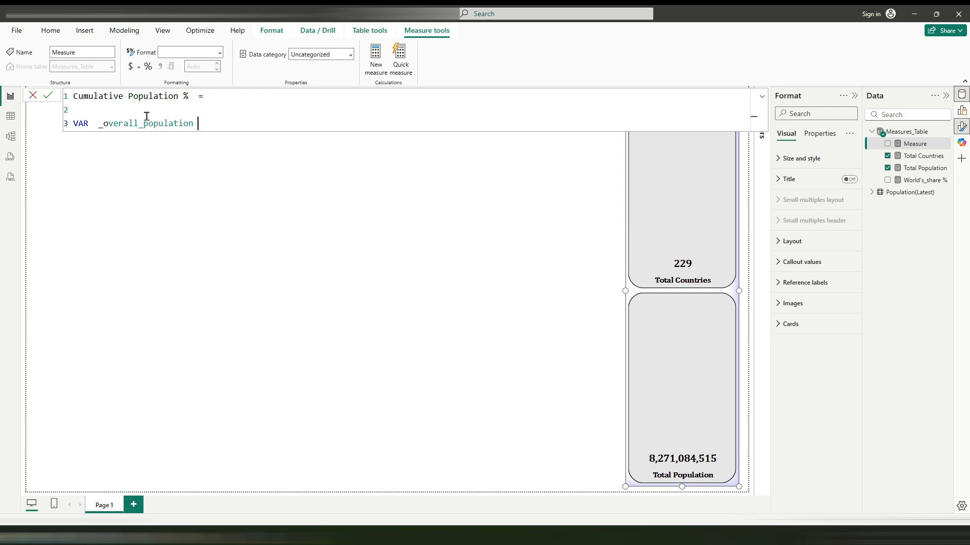
{"action": "type", "text": " =  CALCULATE("}
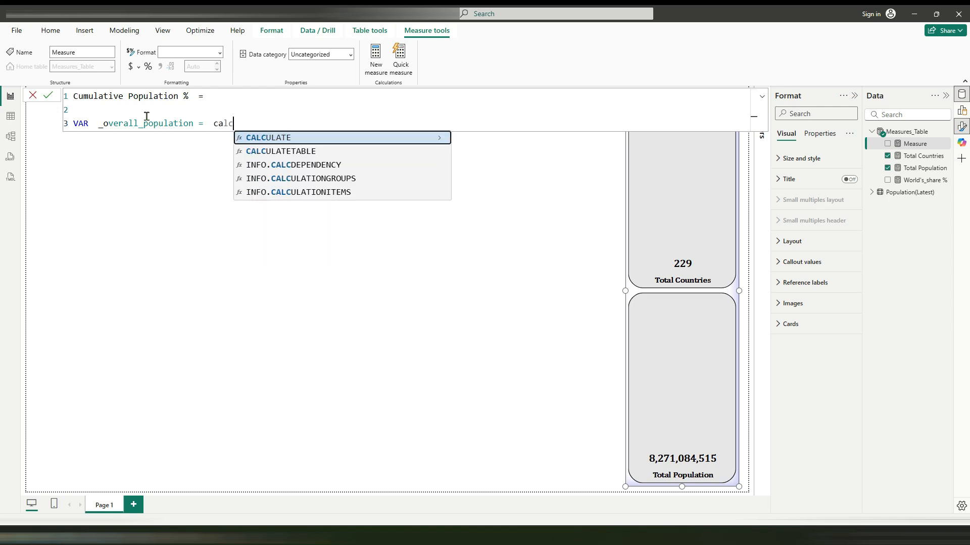
{"action": "key", "text": "shift+Return"}
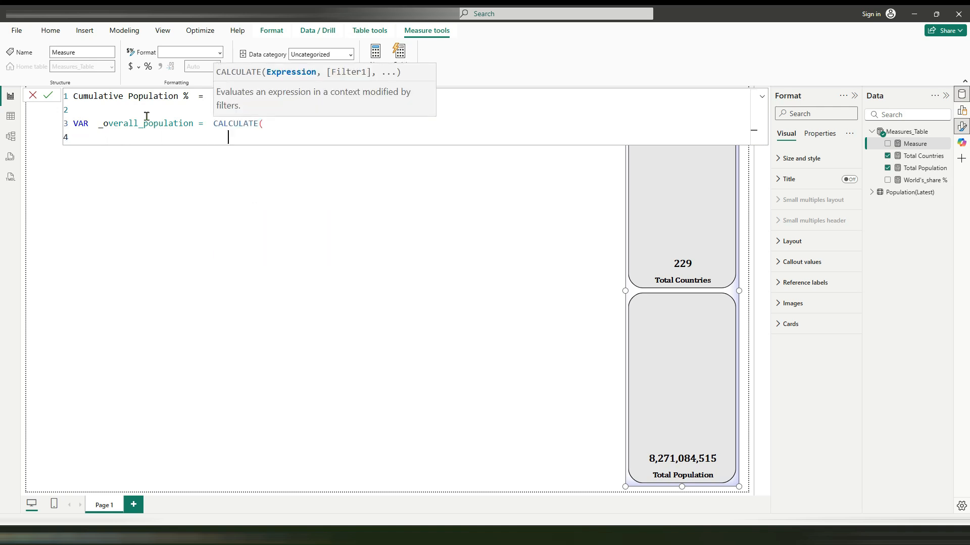
{"action": "type", "text": "[Total Populat"}
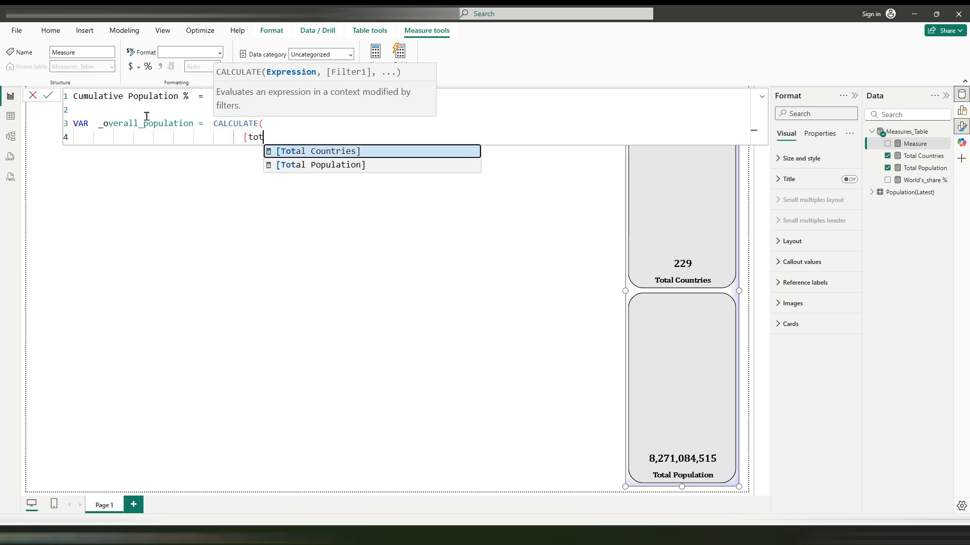
{"action": "key", "text": "Down"}
{"action": "key", "text": "Tab"}
{"action": "type", "text": ","}
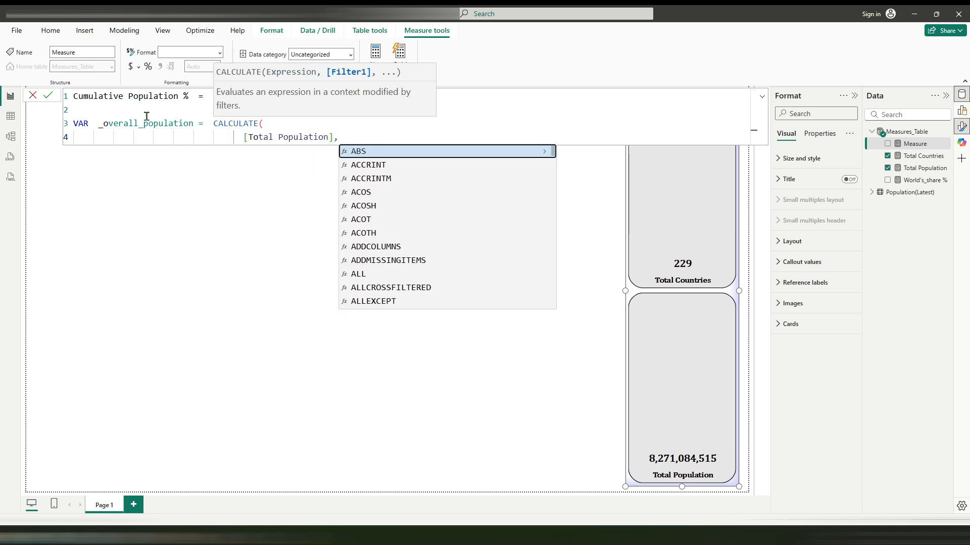
Add ALLSELECTED('Population(Latest)'[Country]) as the CALCULATE filter and close the expression.
{"action": "key", "text": "shift+Return"}
{"action": "type", "text": "ALLSE"}
{"action": "key", "text": "Tab"}
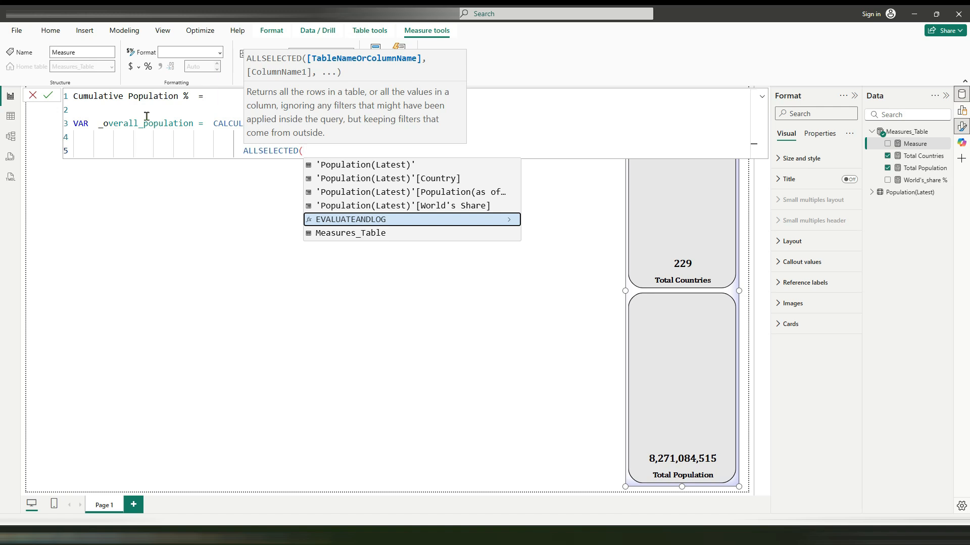
{"action": "key", "text": "Up"}
{"action": "key", "text": "Up"}
{"action": "key", "text": "Up"}
{"action": "key", "text": "Tab"}
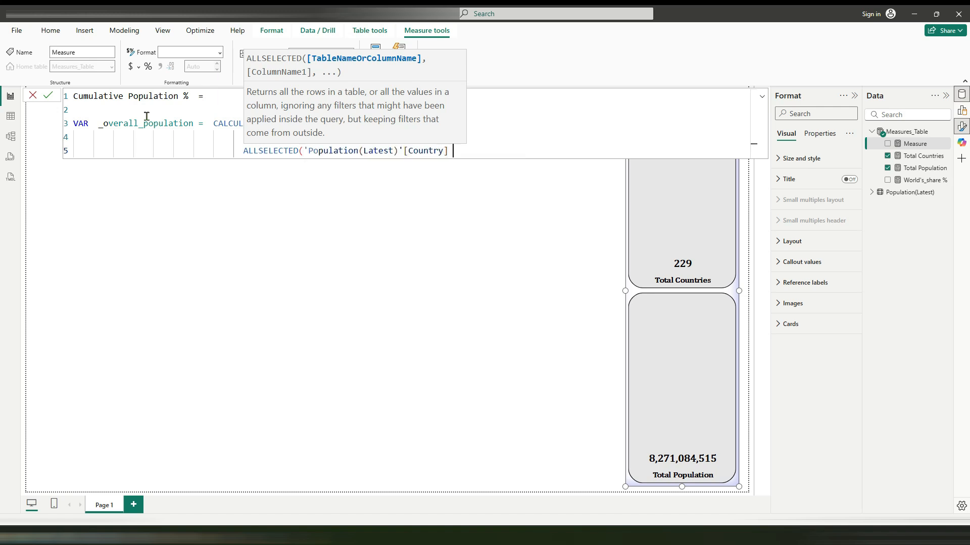
{"action": "type", "text": ")"}
{"action": "key", "text": "shift+Return"}
{"action": "type", "text": ")"}
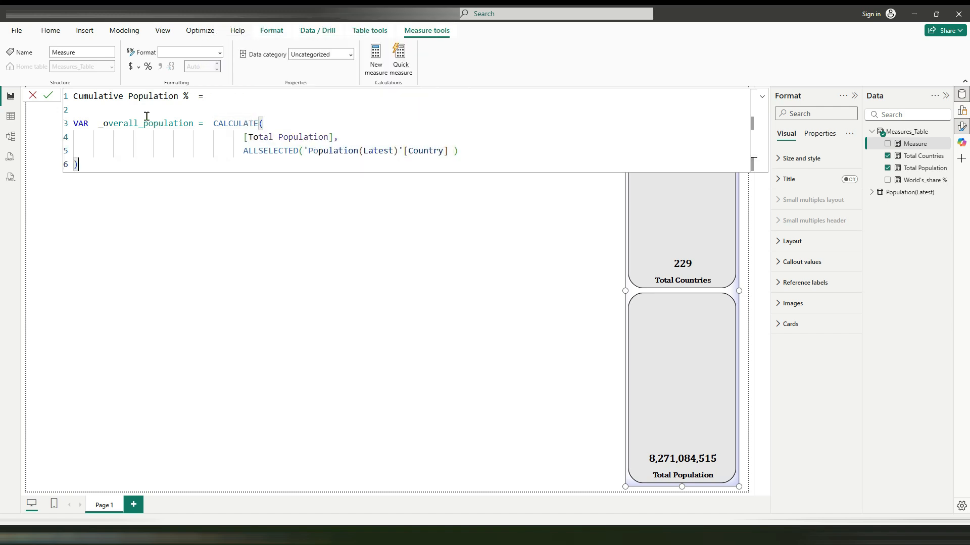
Add a RETURN section that outputs _overall_population and commit the Cumulative Population % measure.
{"action": "key", "text": "shift+Return"}
{"action": "key", "text": "shift+Return"}
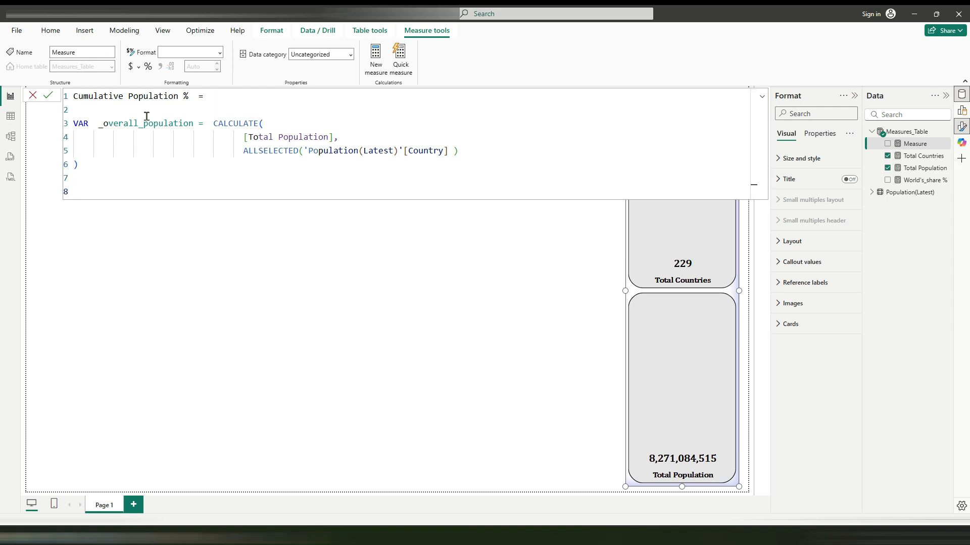
{"action": "type", "text": "RETURN"}
{"action": "key", "text": "shift+Return"}
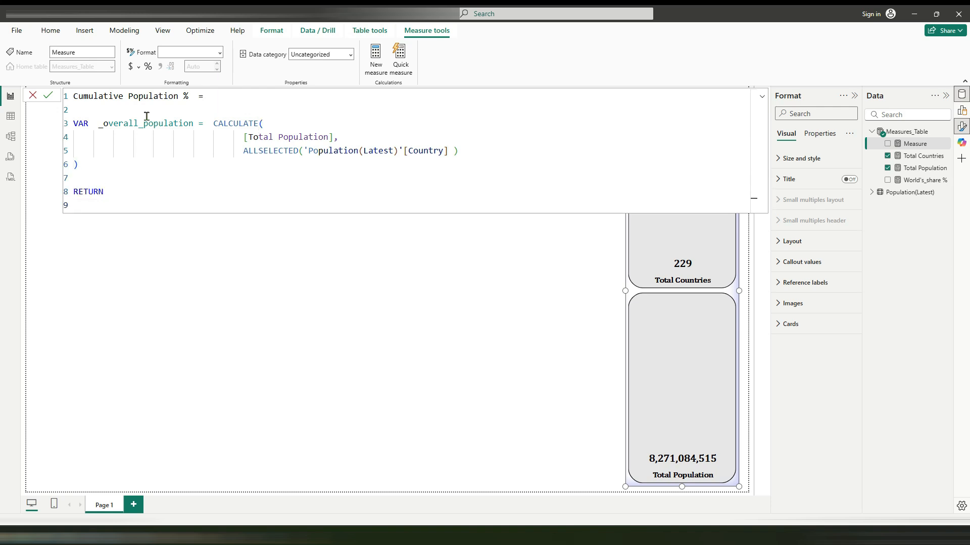
{"action": "type", "text": "_overall_population"}
{"action": "left_click", "coordinate": [48, 95]}
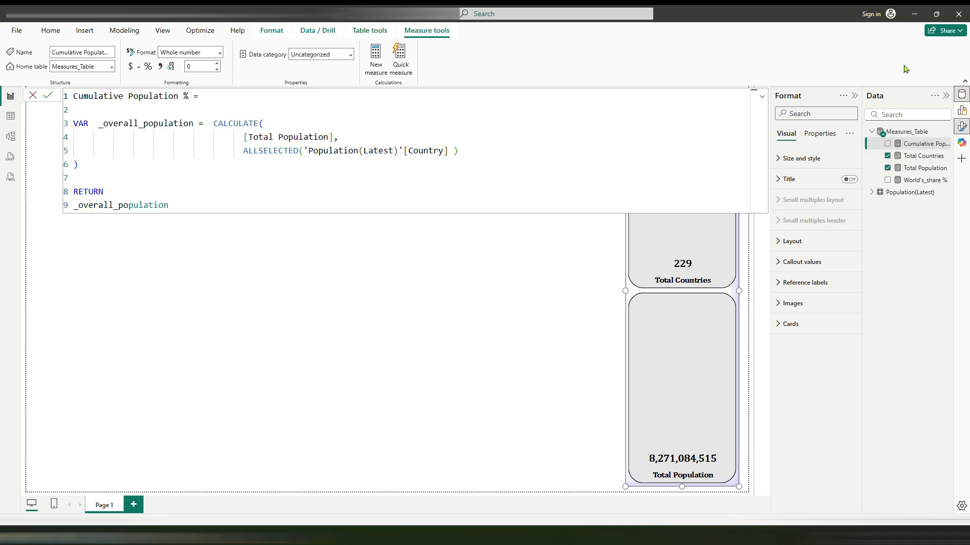
Place Cumulative Population % in a new card on the report page and set its callout value display units to None.
{"action": "left_click_drag", "start_coordinate": [915, 144], "coordinate": [390, 278]}
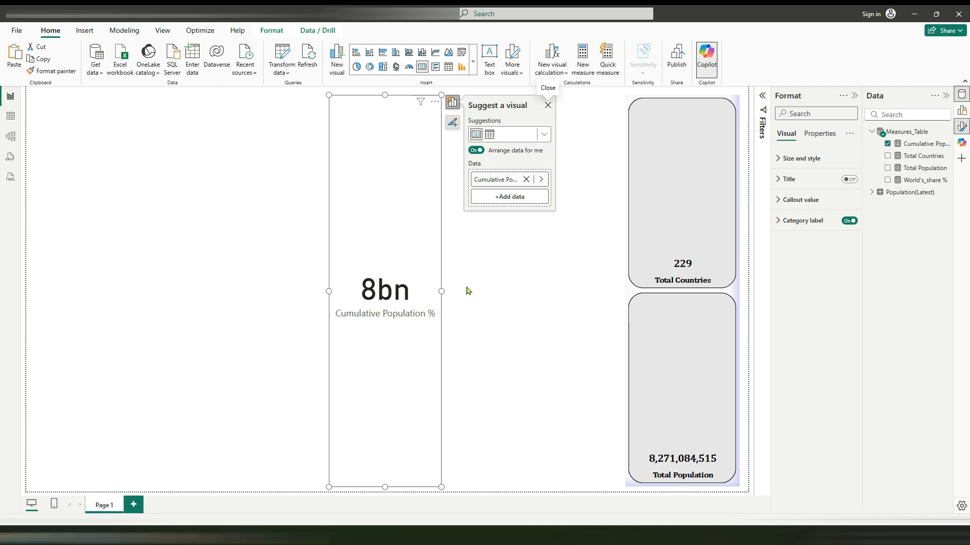
{"action": "left_click", "coordinate": [961, 128]}
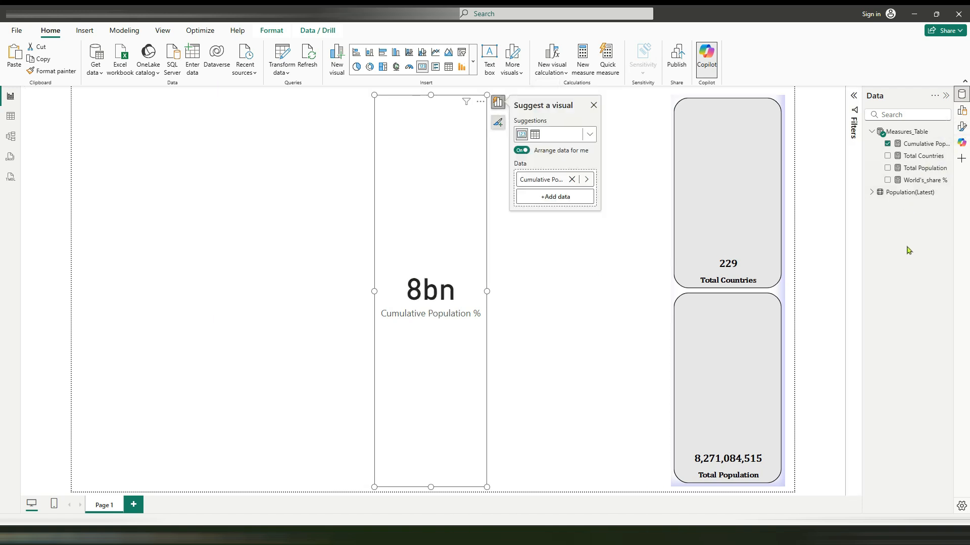
{"action": "left_click", "coordinate": [962, 127]}
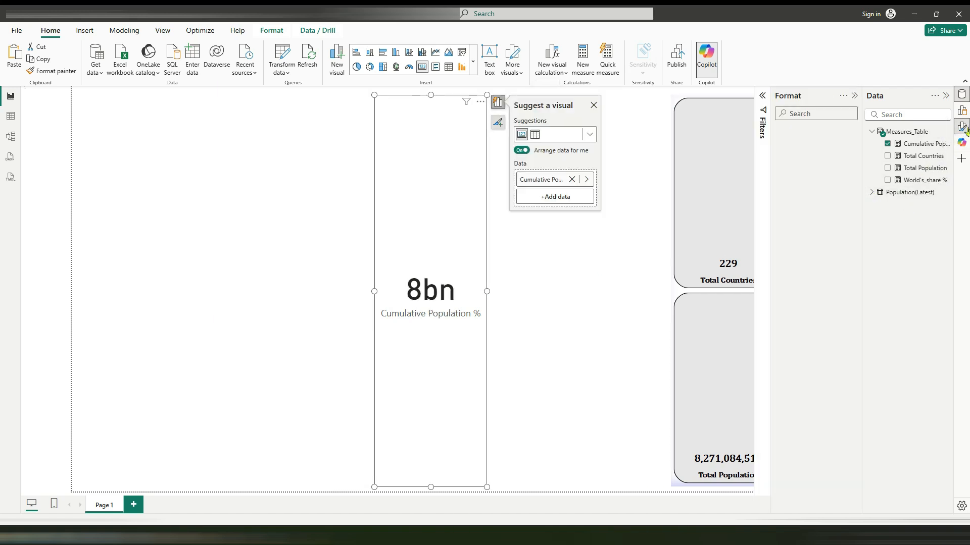
{"action": "left_click", "coordinate": [801, 200]}
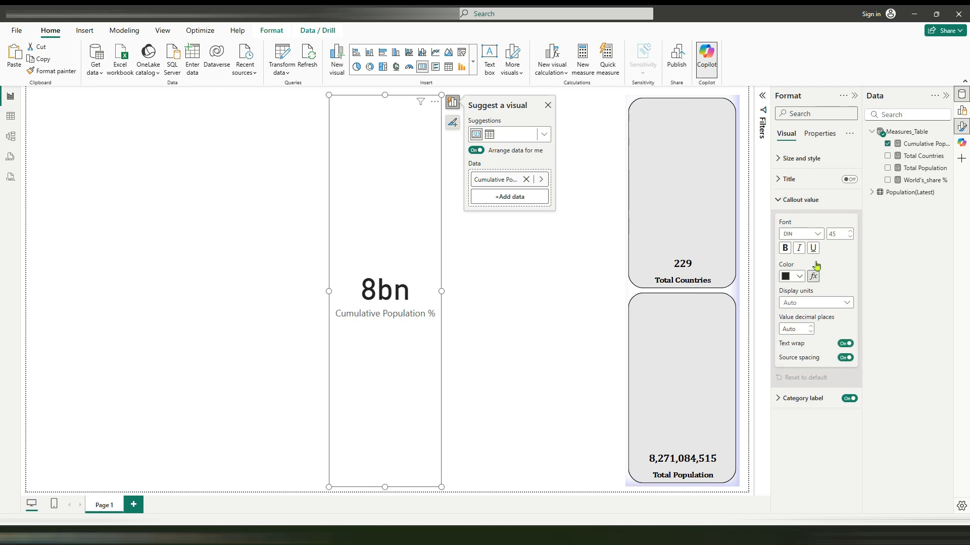
{"action": "left_click", "coordinate": [824, 303]}
{"action": "left_click", "coordinate": [806, 331]}
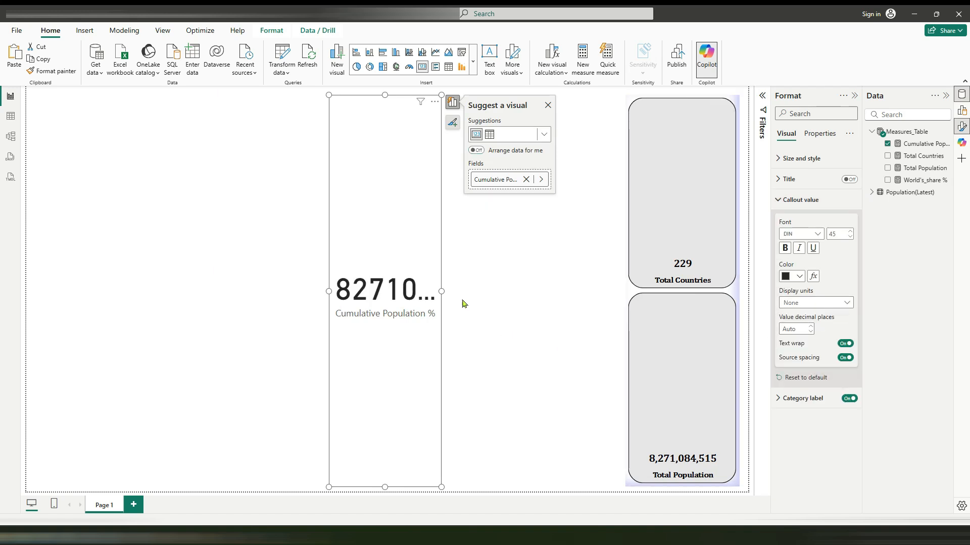
Set the new card's callout value font to Arial Black at size 12.
{"action": "left_click", "coordinate": [817, 235]}
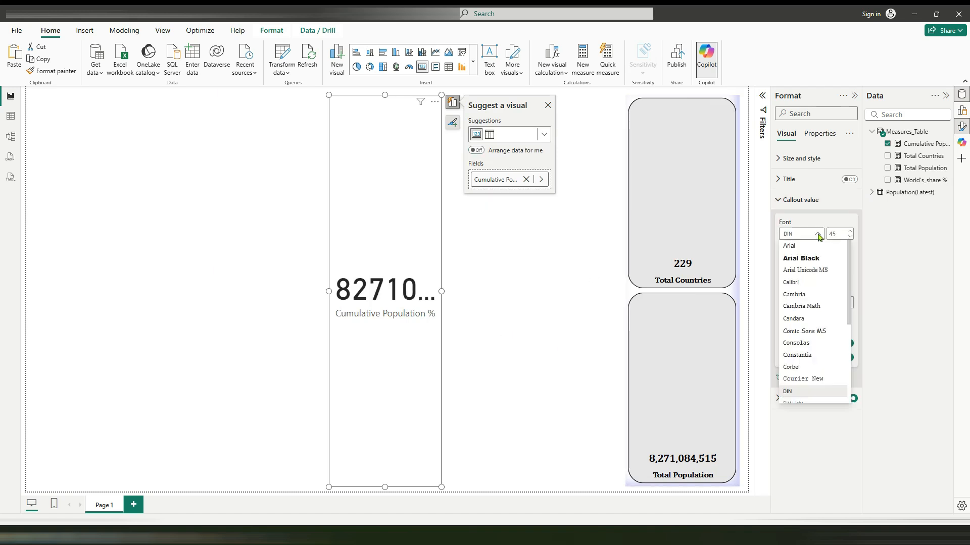
{"action": "left_click", "coordinate": [801, 258]}
{"action": "double_click", "coordinate": [835, 231]}
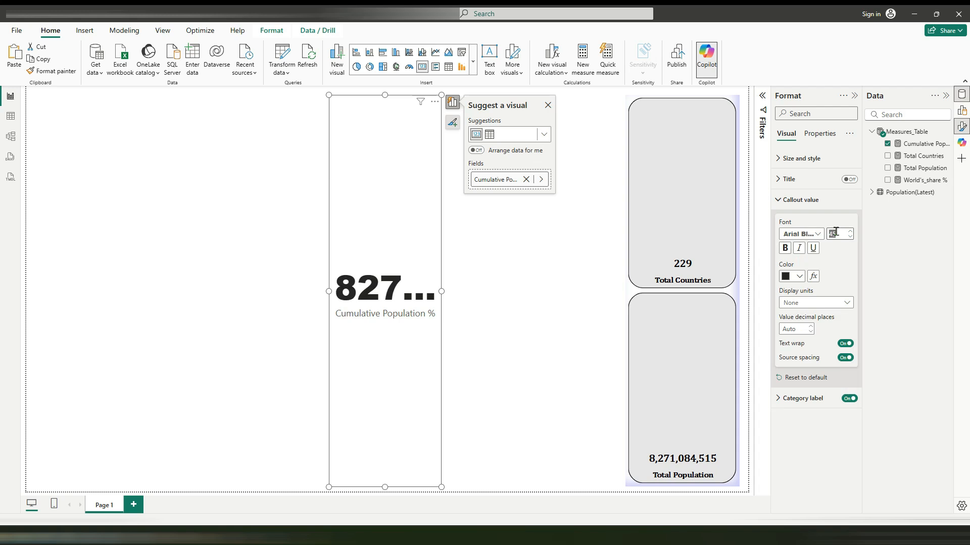
{"action": "type", "text": "12"}
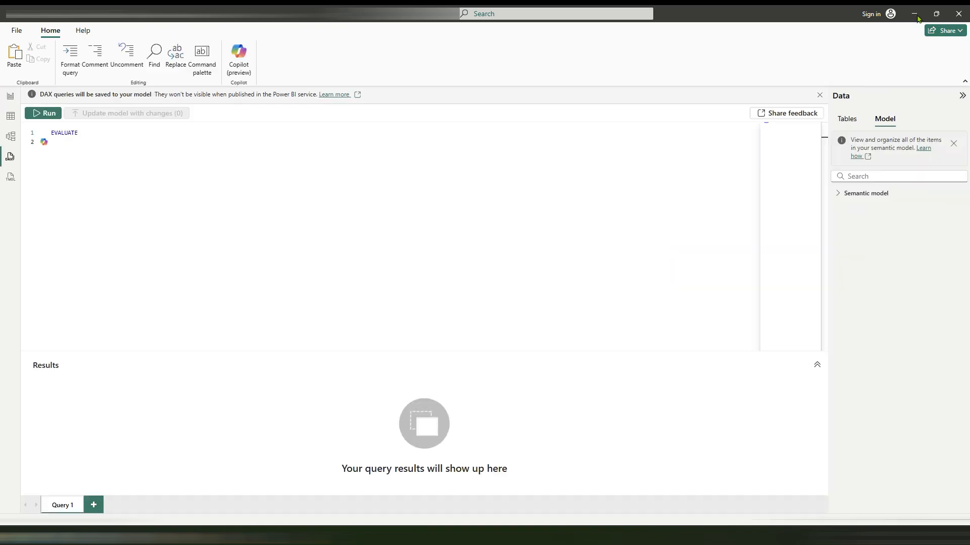
Begin a WINDOW function call on the line below EVALUATE in Query 1.
{"action": "left_click", "coordinate": [107, 146]}
{"action": "type", "text": "WINDOW("}
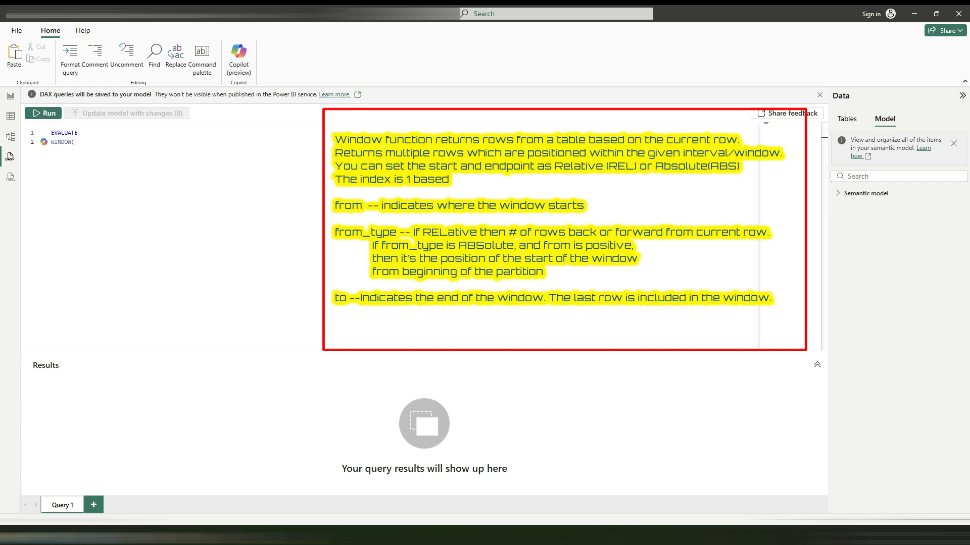
{"action": "left_click", "coordinate": [99, 145]}
{"action": "mouse_move", "coordinate": [56, 143]}
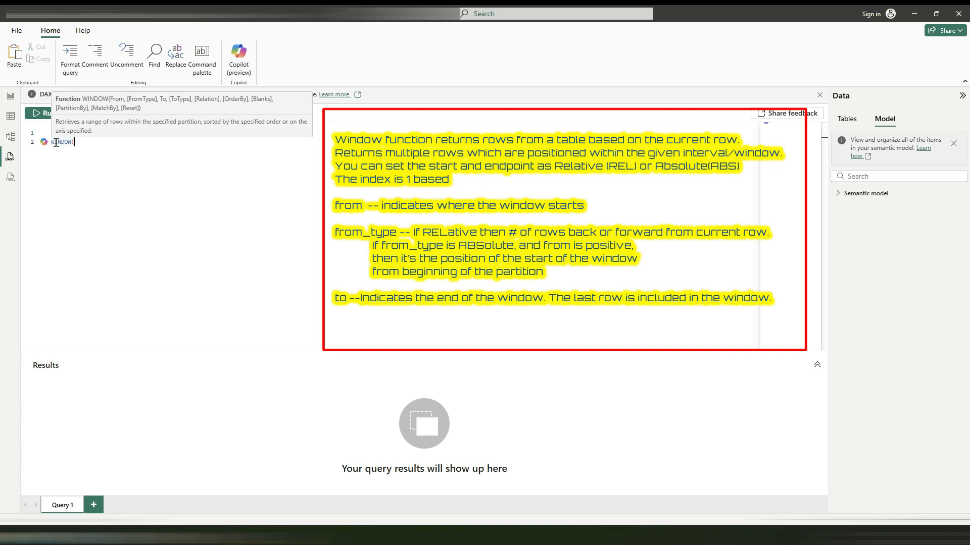
{"action": "key", "text": "Return"}
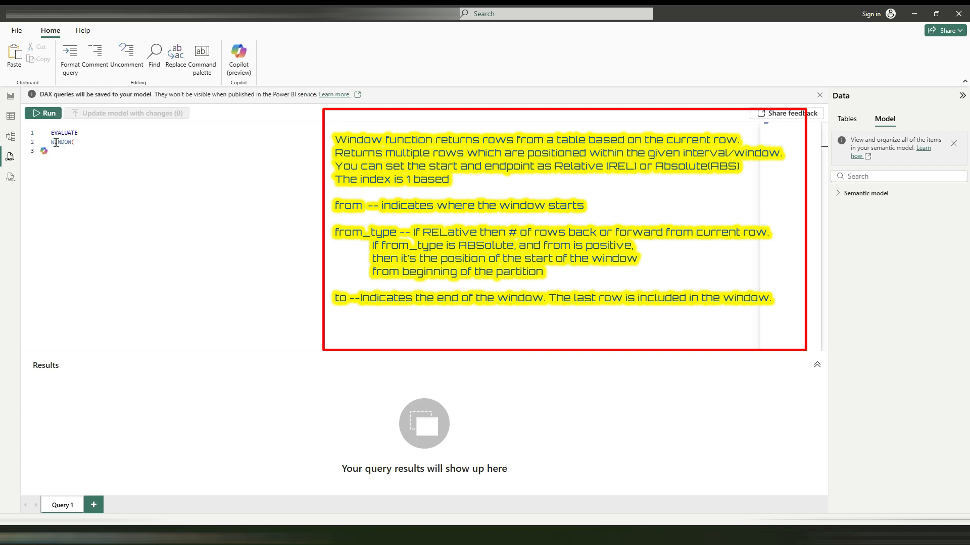
Enter 0,ABS as the WINDOW start position and type, and 0,ABS as its end position and type.
{"action": "type", "text": "0,"}
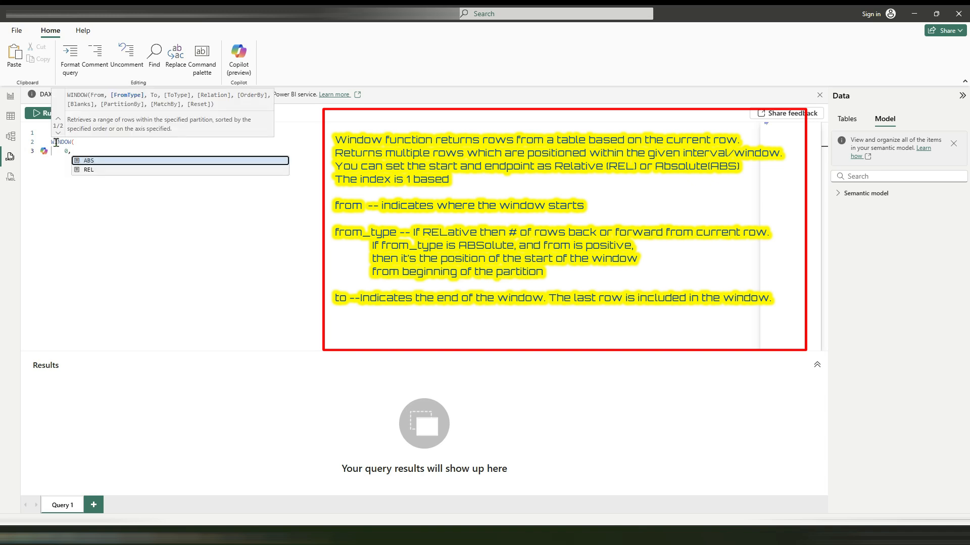
{"action": "type", "text": "ABS,"}
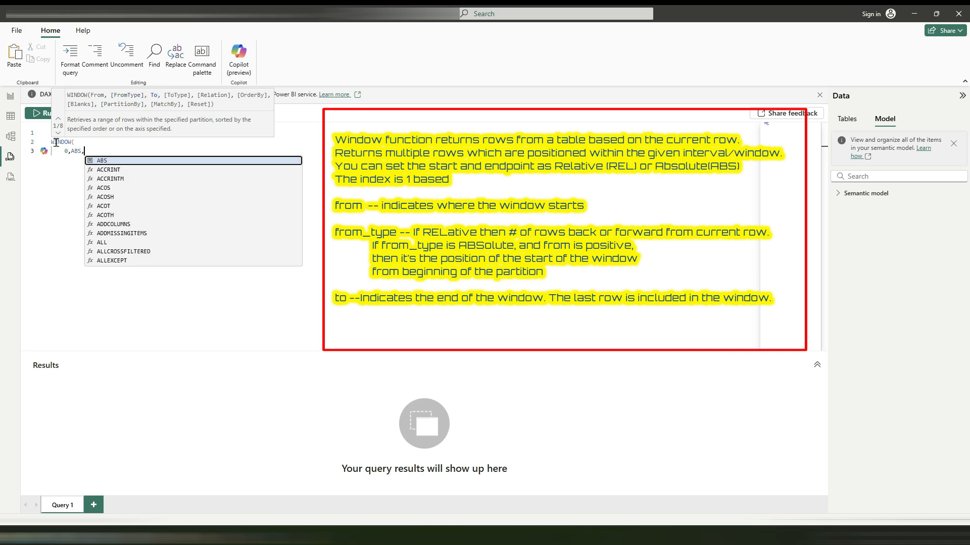
{"action": "key", "text": "Return"}
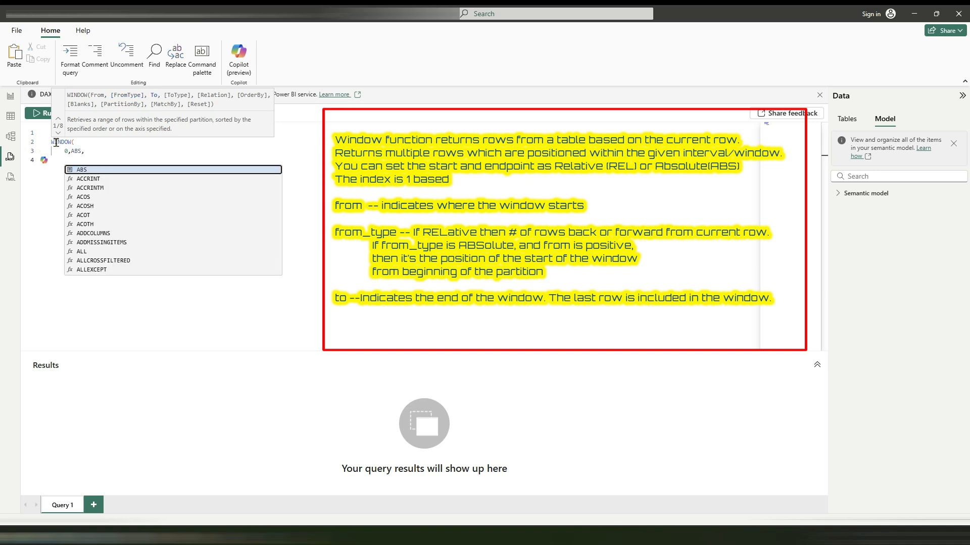
{"action": "type", "text": "0,A"}
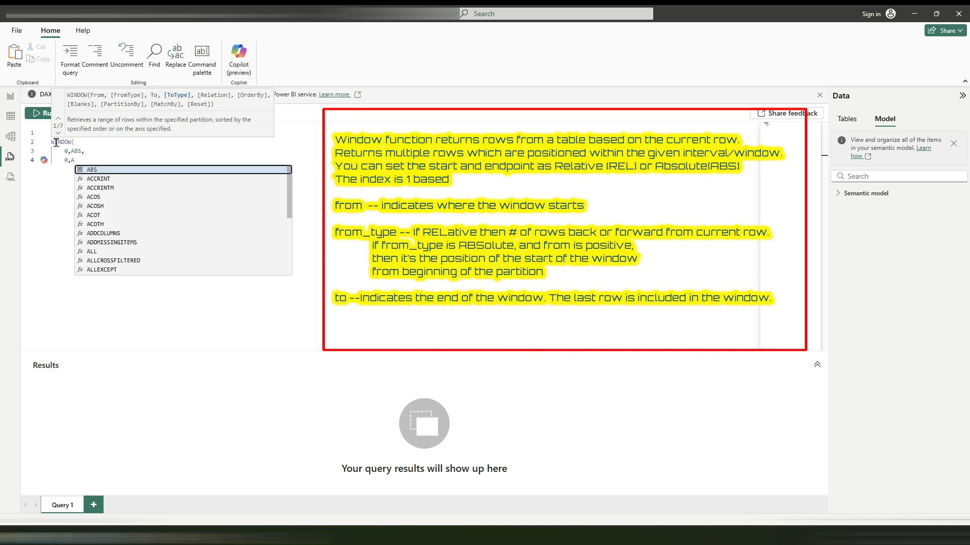
{"action": "key", "text": "Tab"}
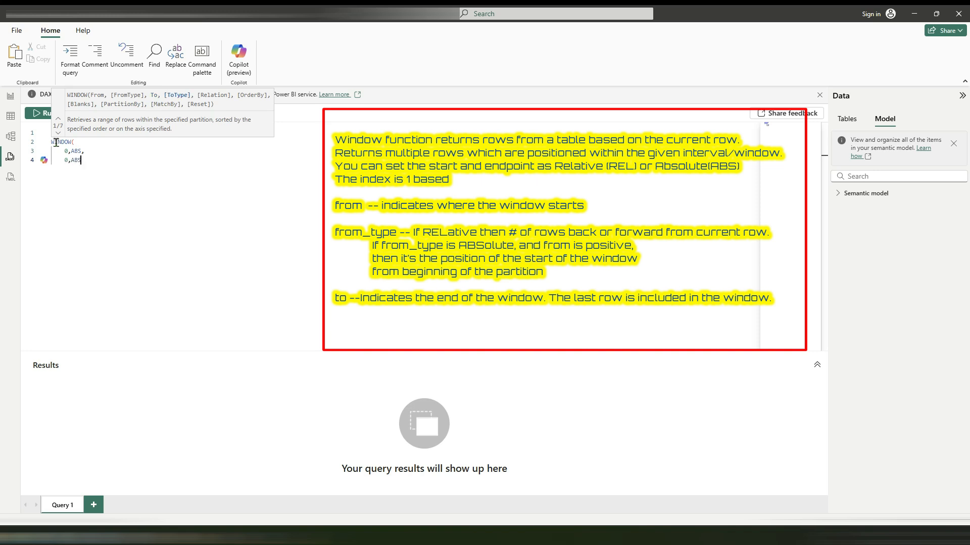
{"action": "type", "text": ","}
{"action": "key", "text": "Return"}
Add ALLSELECTED('Population(Latest)'[Country]) as the relation argument of the WINDOW function.
{"action": "type", "text": "ALLSELECTED("}
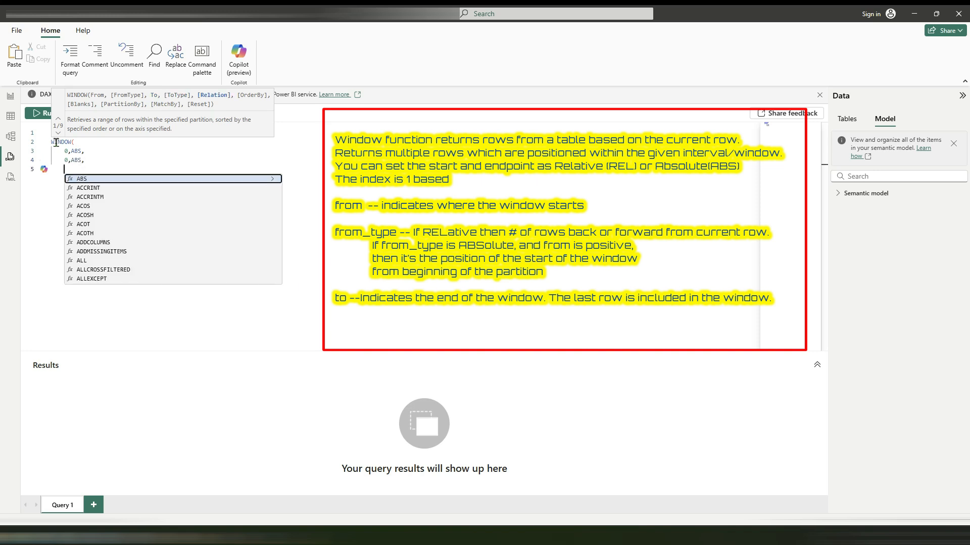
{"action": "key", "text": "Tab"}
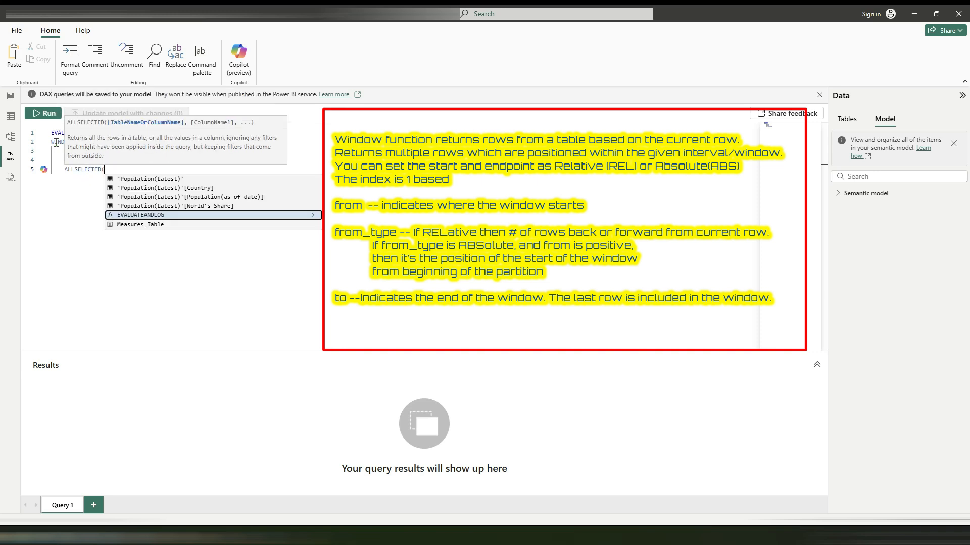
{"action": "key", "text": "Up"}
{"action": "key", "text": "Up"}
{"action": "key", "text": "Up"}
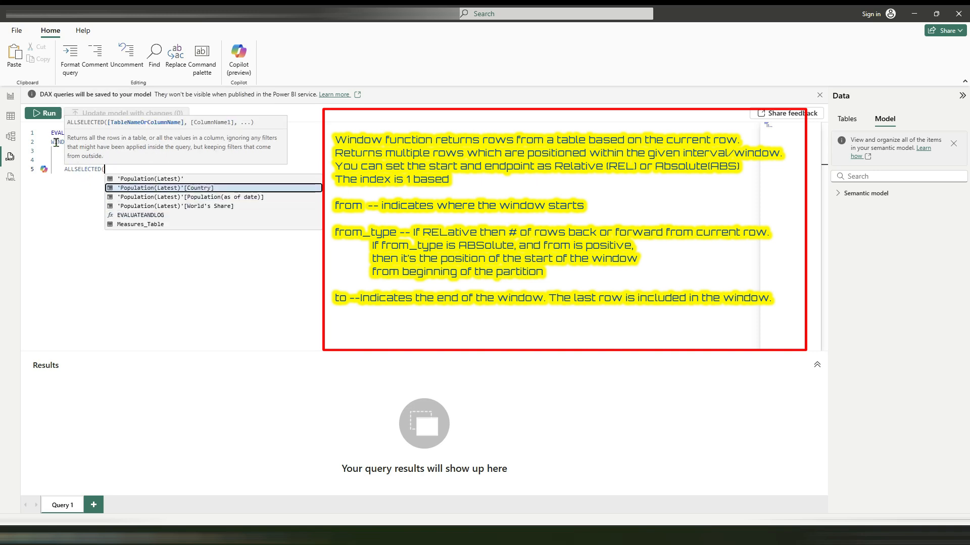
{"action": "key", "text": "Tab"}
{"action": "type", "text": ")"}
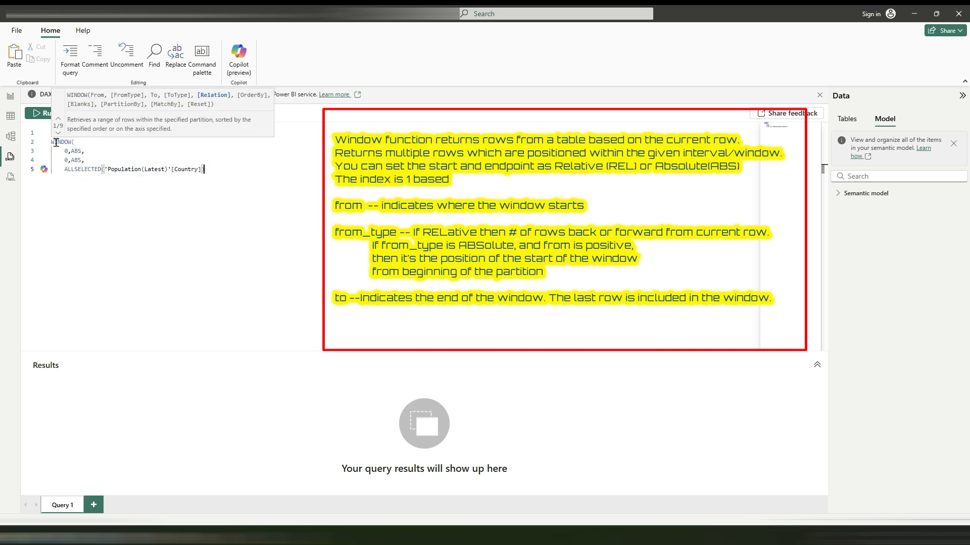
{"action": "type", "text": ","}
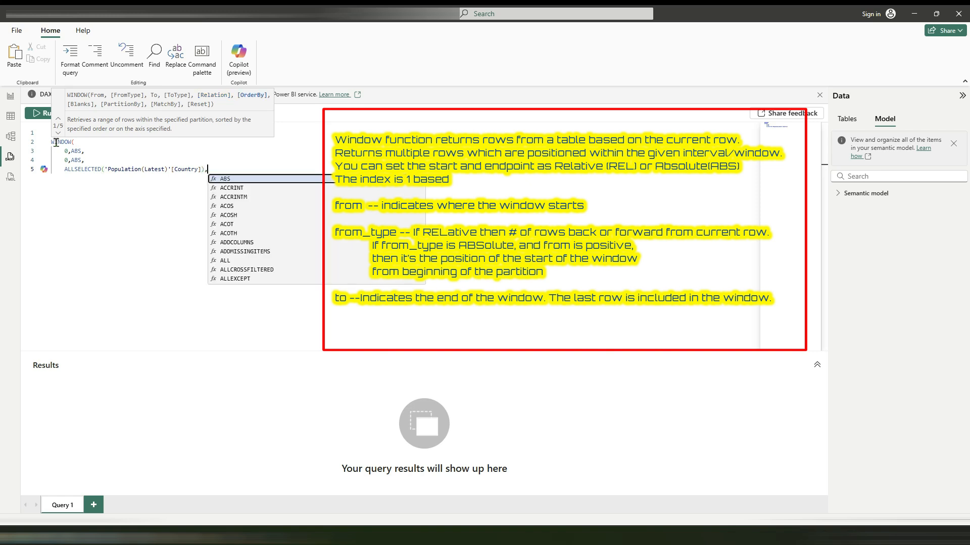
{"action": "key", "text": "Return"}
Order the window with ORDERBY([Total Population],DESC), close the WINDOW call and run the query.
{"action": "type", "text": "ORDERBY("}
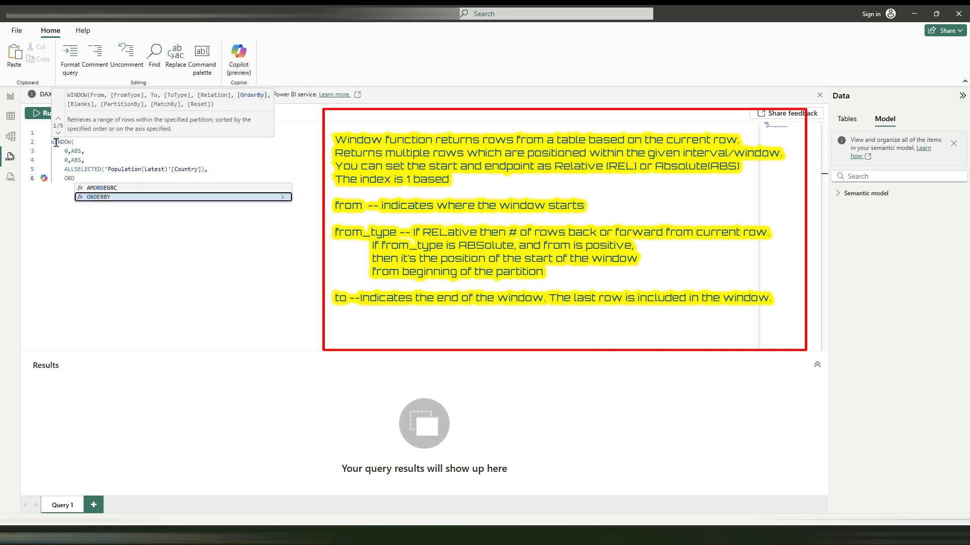
{"action": "key", "text": "Tab"}
{"action": "type", "text": "[Tot"}
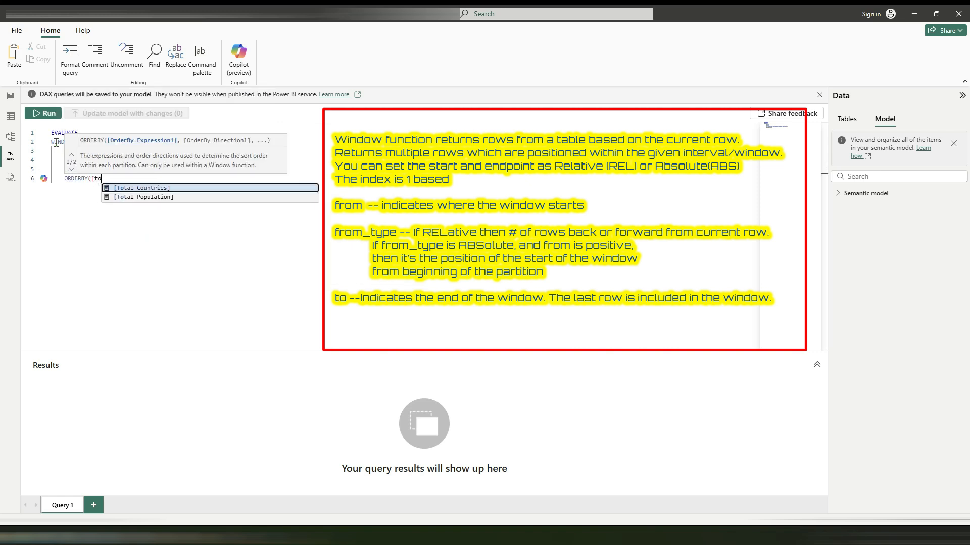
{"action": "key", "text": "Tab"}
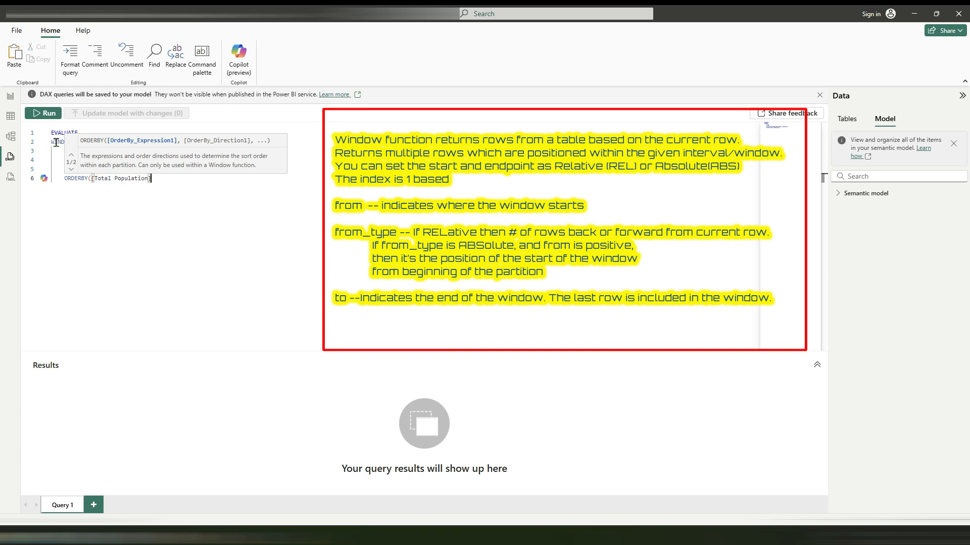
{"action": "type", "text": ",DE"}
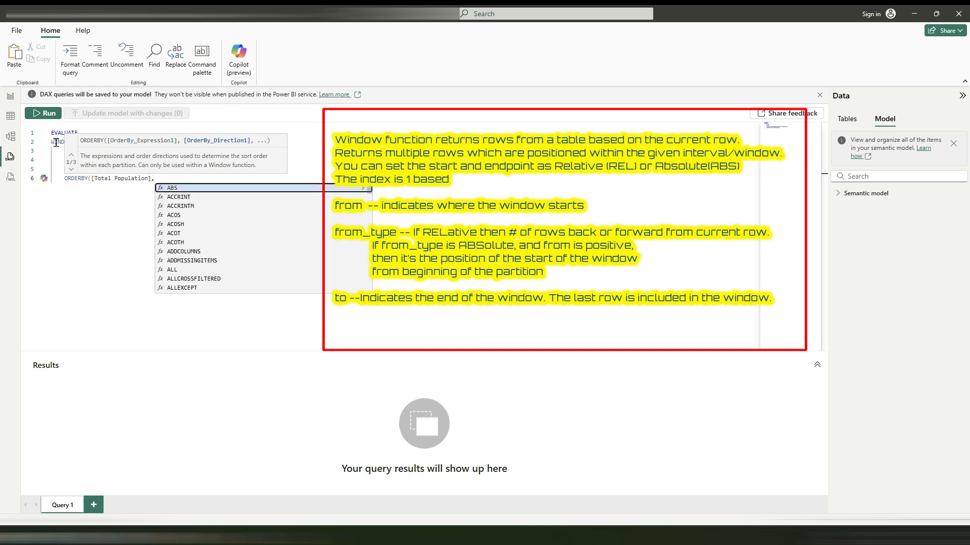
{"action": "key", "text": "Tab"}
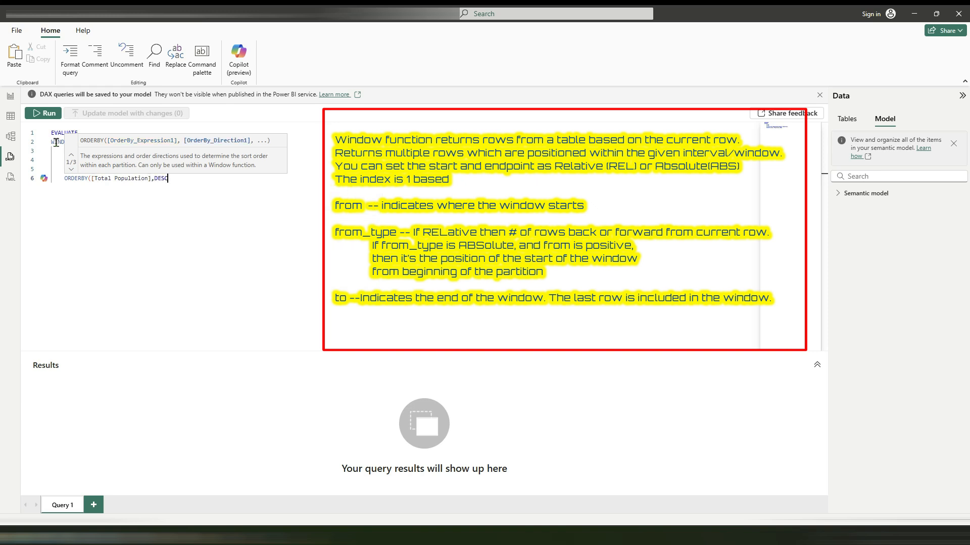
{"action": "type", "text": ")"}
{"action": "key", "text": "Return"}
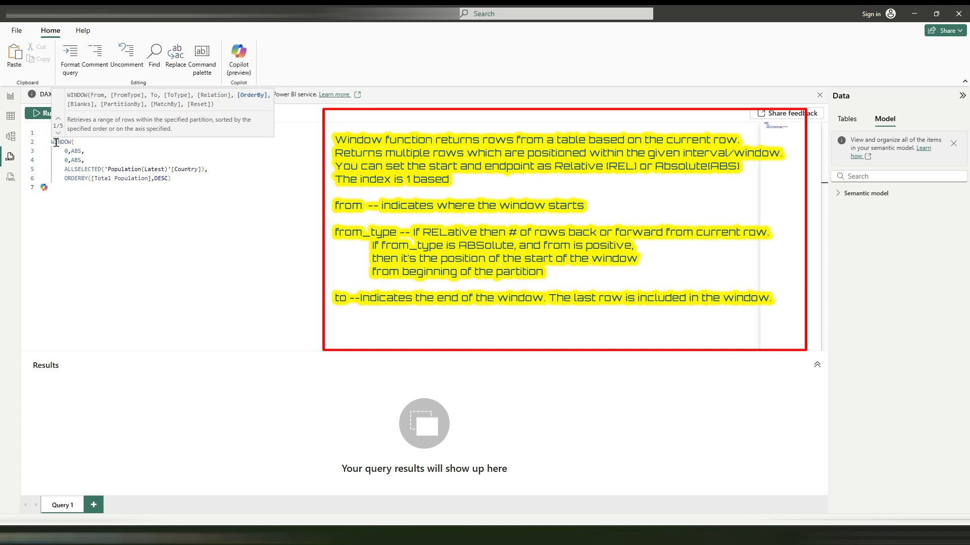
{"action": "type", "text": ")"}
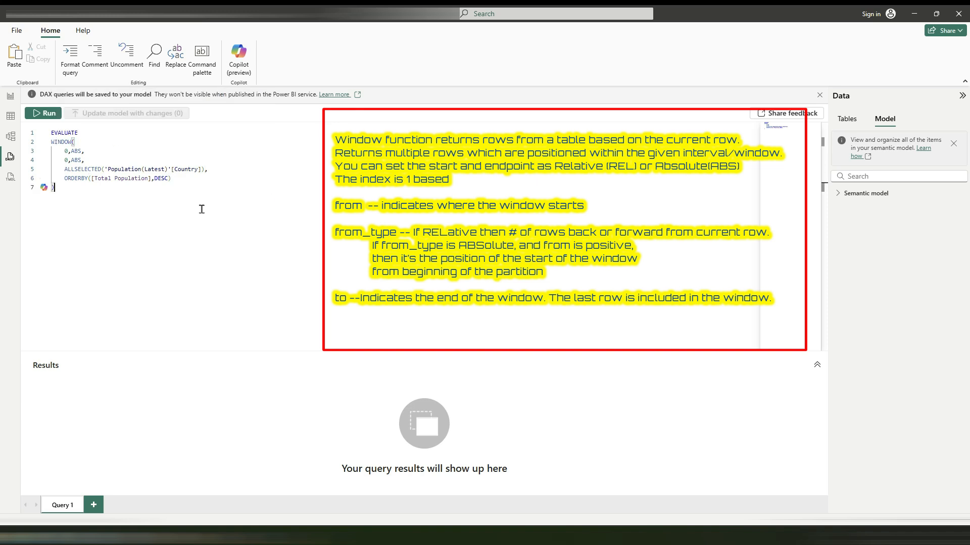
{"action": "key", "text": "F5"}
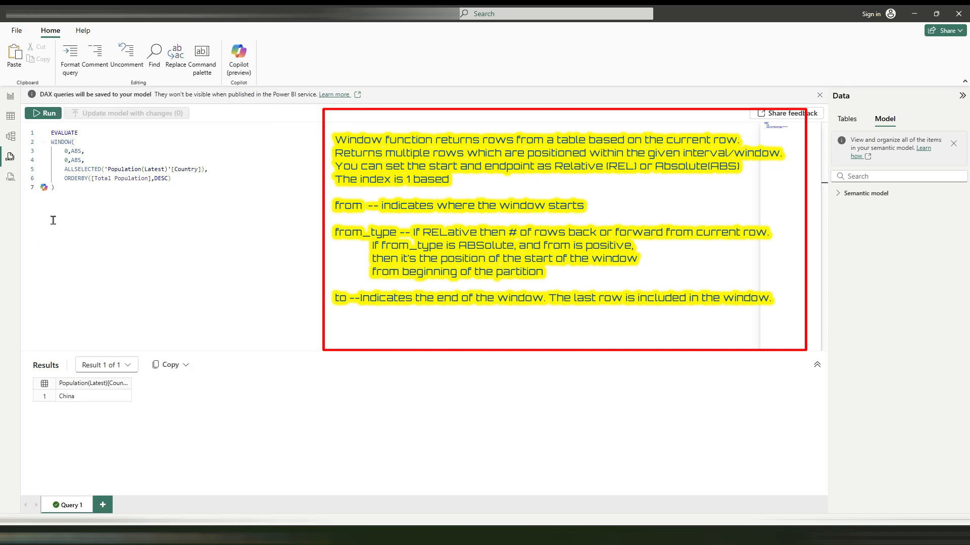
Change the WINDOW end arguments to 1,REL, run the query and look through the returned countries to the end of the list.
{"action": "left_click", "coordinate": [67, 160]}
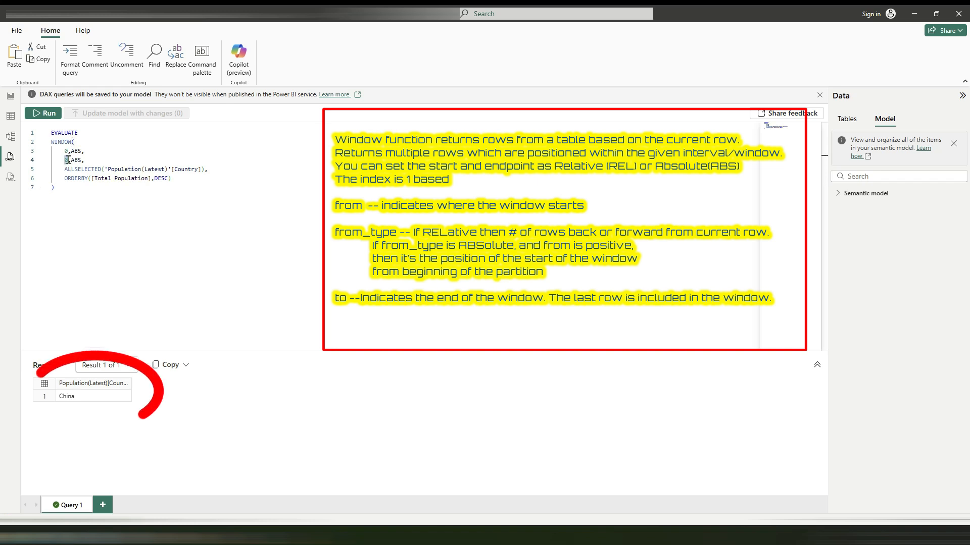
{"action": "type", "text": "1"}
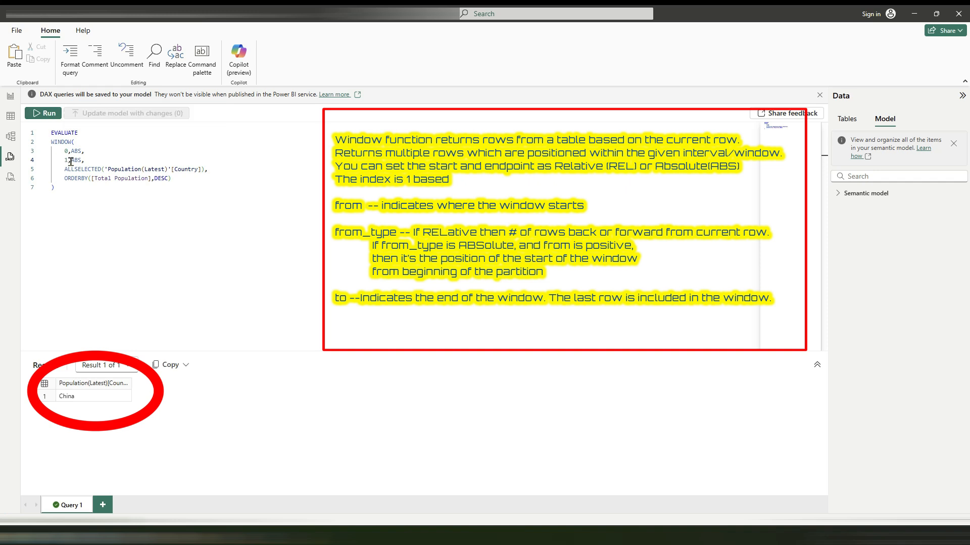
{"action": "double_click", "coordinate": [76, 160]}
{"action": "type", "text": "REL"}
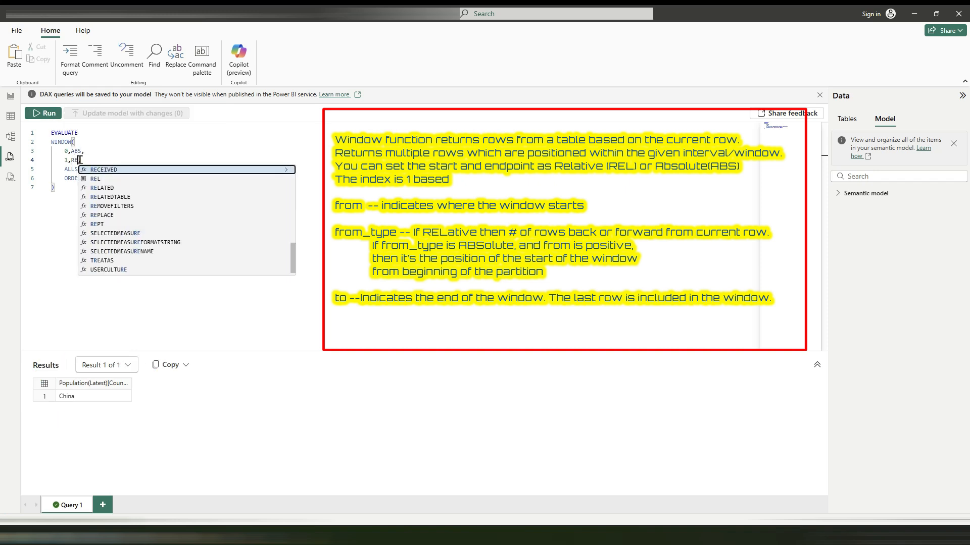
{"action": "left_click", "coordinate": [50, 114]}
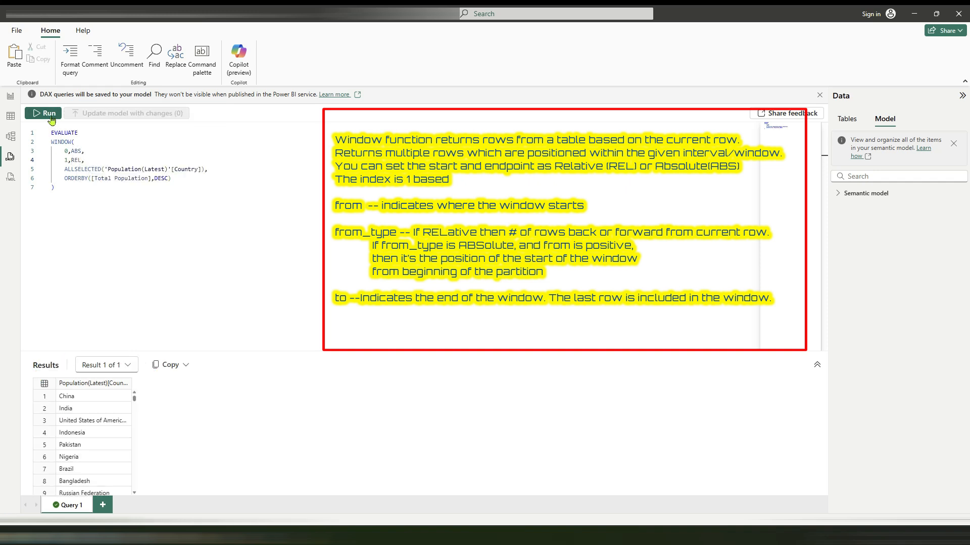
{"action": "left_click_drag", "start_coordinate": [135, 413], "coordinate": [139, 508]}
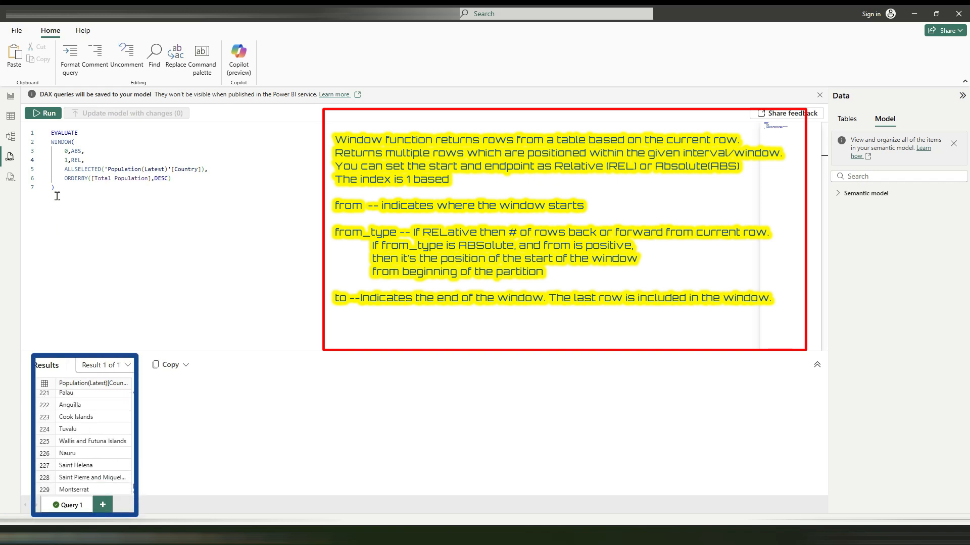
Set the relative WINDOW end position to -1, rerun the query and check the last returned rows.
{"action": "double_click", "coordinate": [67, 159]}
{"action": "type", "text": "-"}
{"action": "left_click", "coordinate": [44, 113]}
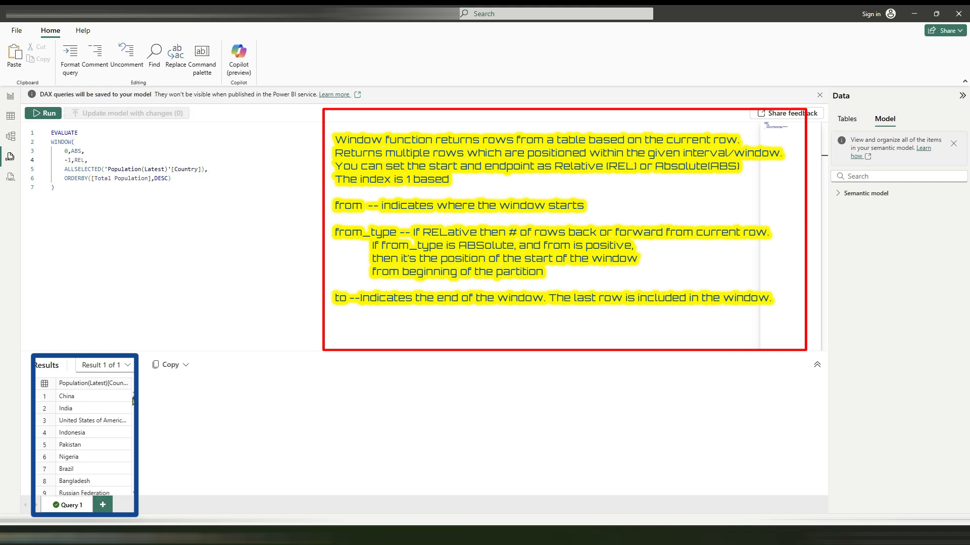
{"action": "left_click_drag", "start_coordinate": [136, 399], "coordinate": [134, 493]}
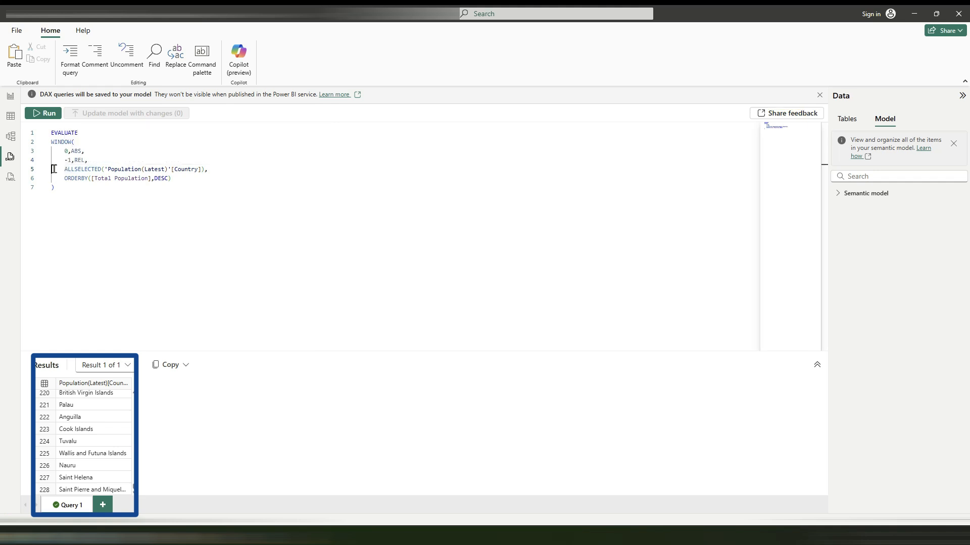
Set the relative WINDOW end position to -228 and run the query.
{"action": "left_click", "coordinate": [67, 161]}
{"action": "double_click", "coordinate": [69, 160]}
{"action": "type", "text": "228"}
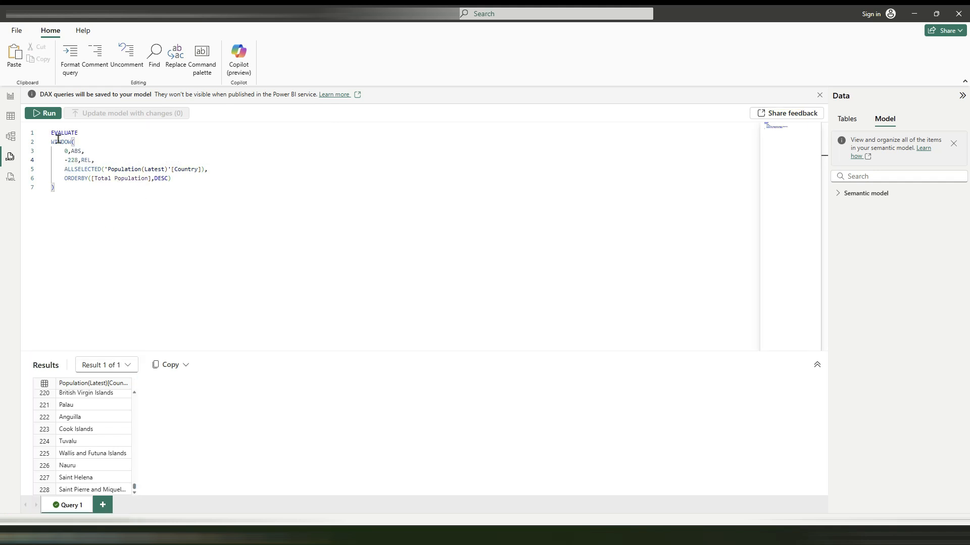
{"action": "left_click", "coordinate": [46, 113]}
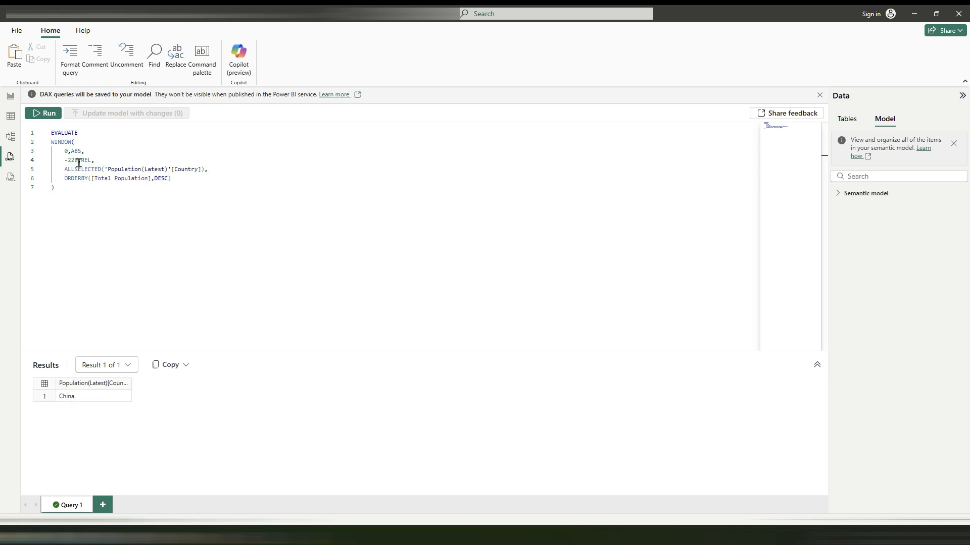
Return the relative WINDOW end position to 1 and rerun the query.
{"action": "left_click_drag", "start_coordinate": [79, 162], "coordinate": [65, 162]}
{"action": "type", "text": "1,"}
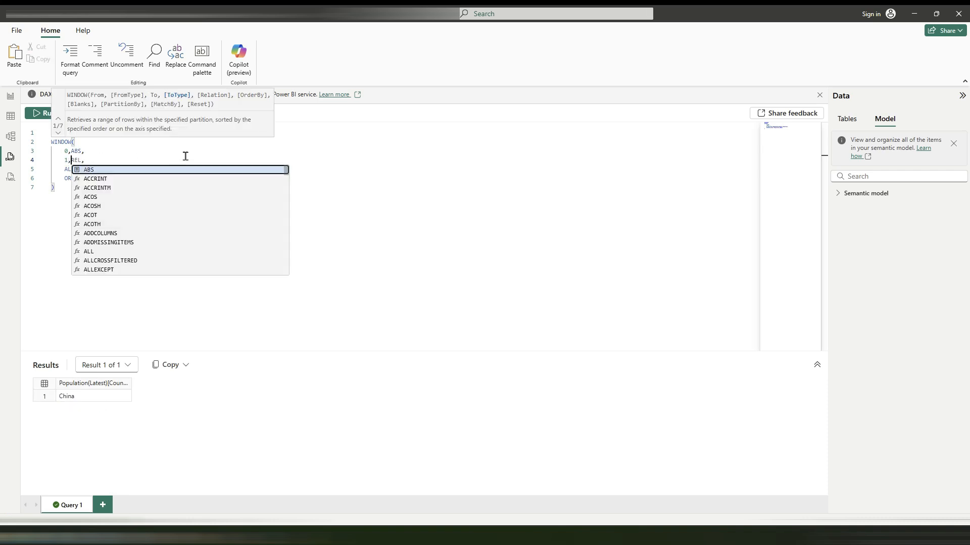
{"action": "left_click", "coordinate": [44, 113]}
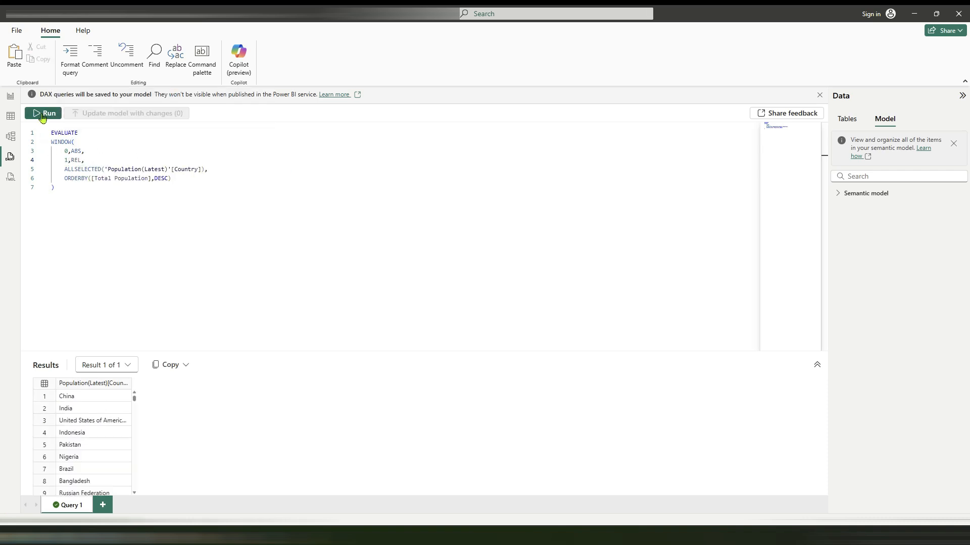
Set the WINDOW start position to 1 and its end type to ABS, and run the query.
{"action": "double_click", "coordinate": [69, 151]}
{"action": "type", "text": "1"}
{"action": "double_click", "coordinate": [81, 160]}
{"action": "type", "text": "ABS"}
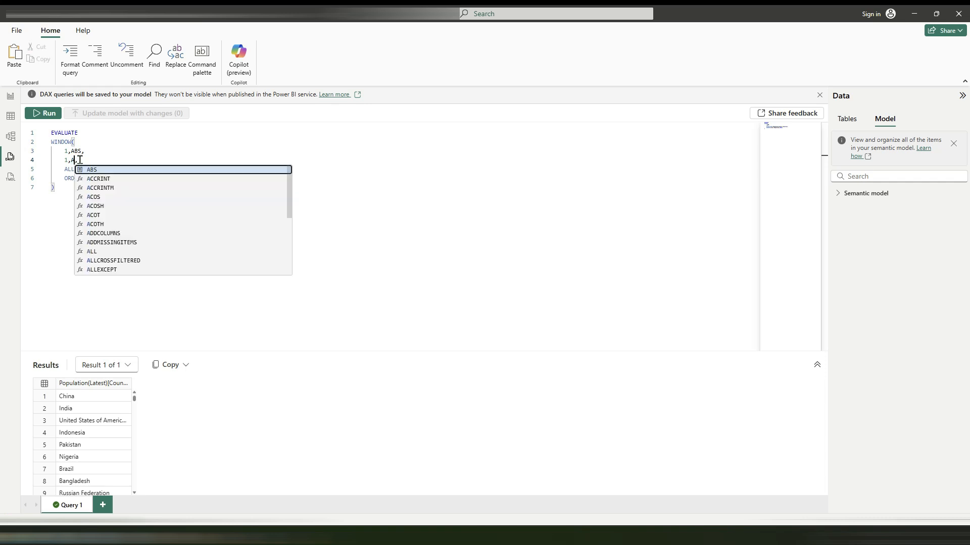
{"action": "left_click", "coordinate": [92, 169]}
{"action": "left_click", "coordinate": [47, 114]}
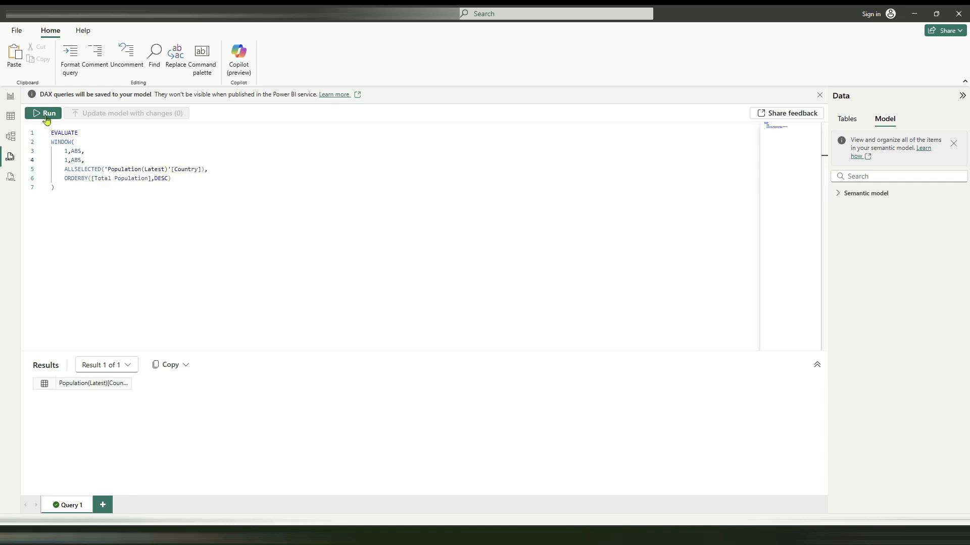
Set the WINDOW absolute start position to 2 and run the query.
{"action": "left_click", "coordinate": [68, 151]}
{"action": "key", "text": "Delete"}
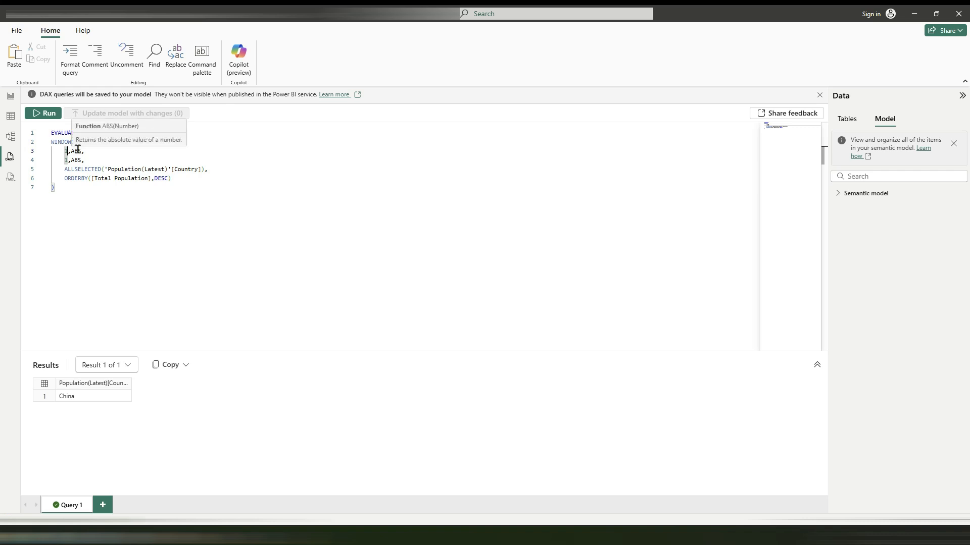
{"action": "type", "text": "2"}
{"action": "left_click", "coordinate": [47, 113]}
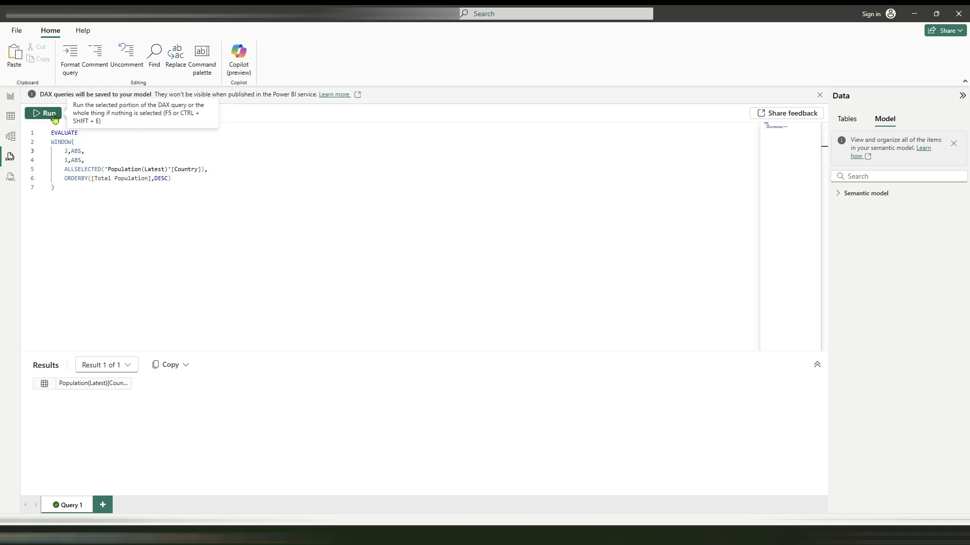
Set the WINDOW absolute end position to 2 and rerun the query.
{"action": "left_click", "coordinate": [68, 159]}
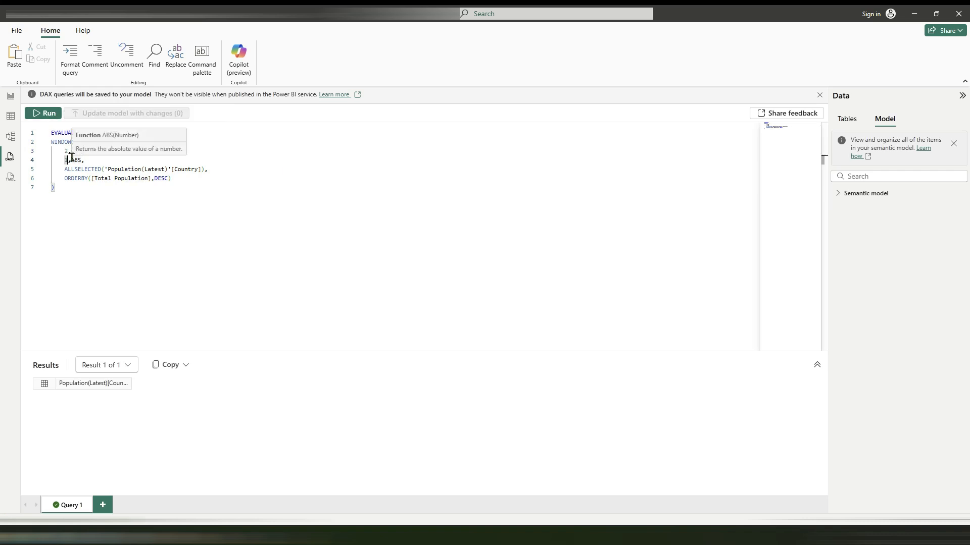
{"action": "key", "text": "Delete"}
{"action": "type", "text": "2,"}
{"action": "left_click", "coordinate": [46, 113]}
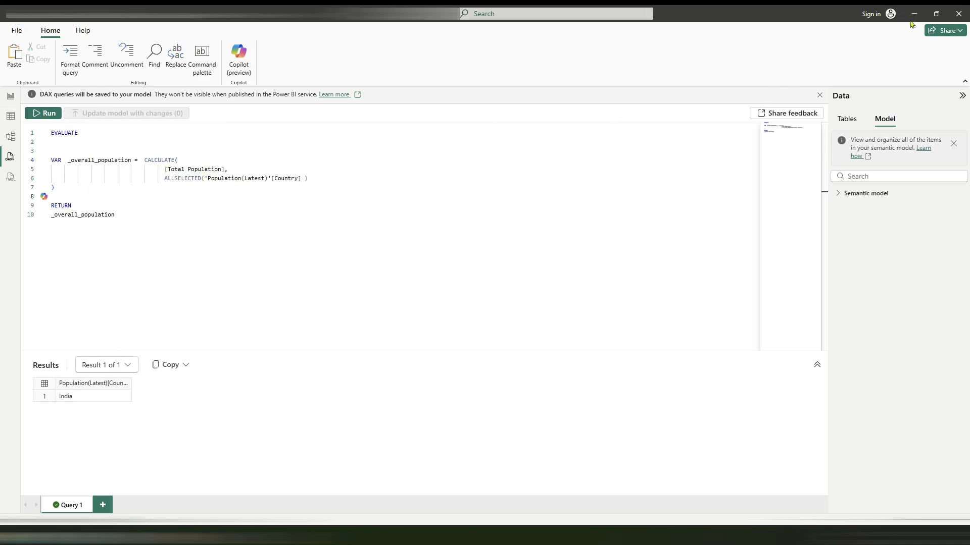
Wrap the returned _overall_population variable in curly braces as a table and run the query.
{"action": "left_click", "coordinate": [64, 214]}
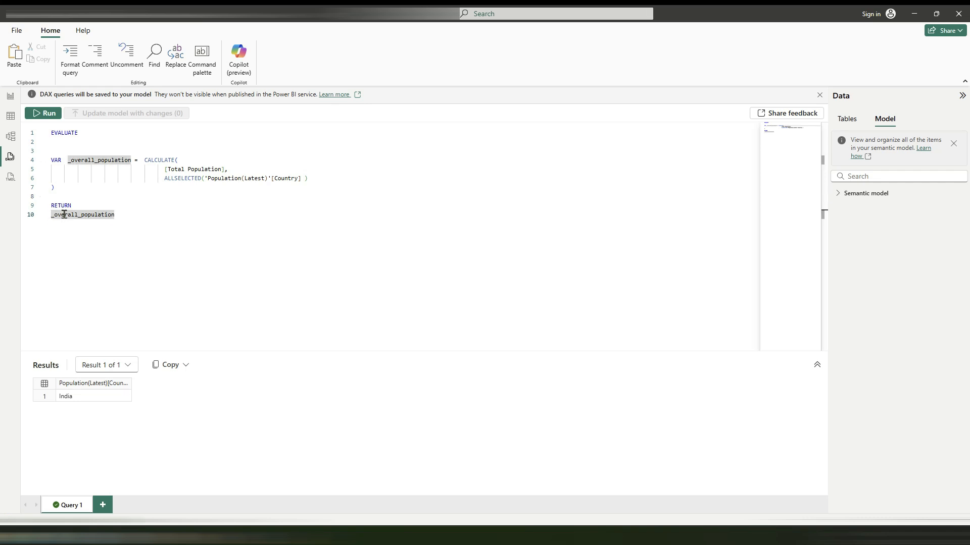
{"action": "key", "text": "Home"}
{"action": "type", "text": "{"}
{"action": "type", "text": "}"}
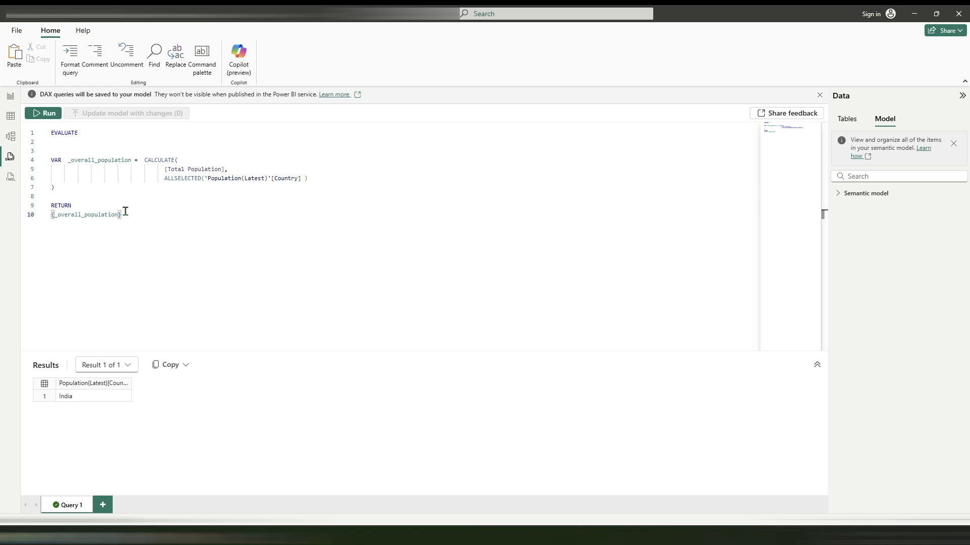
{"action": "left_click", "coordinate": [48, 113]}
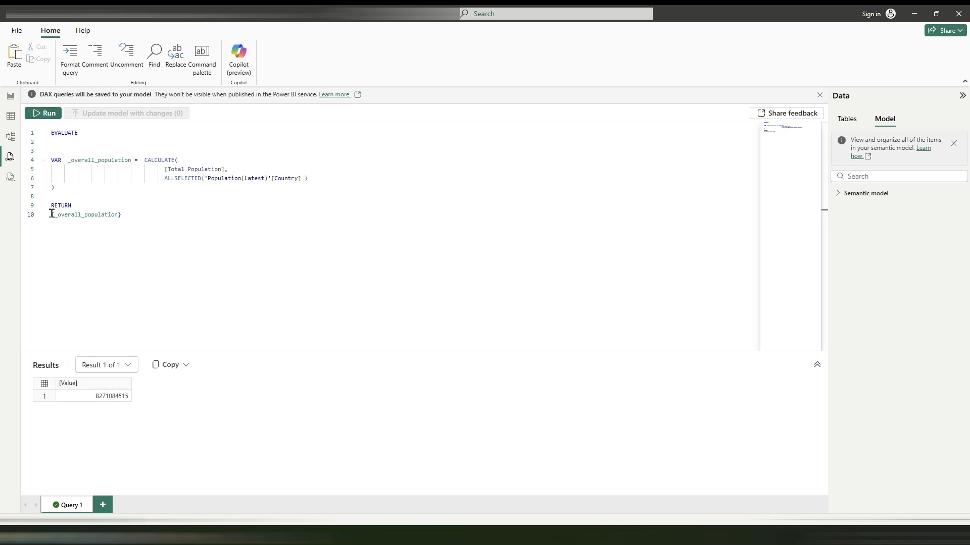
Remove the returned {_overall_population} expression and declare a new variable Population_window above RETURN.
{"action": "left_click_drag", "start_coordinate": [51, 215], "coordinate": [127, 216]}
{"action": "key", "text": "ctrl+x"}
{"action": "left_click", "coordinate": [85, 196]}
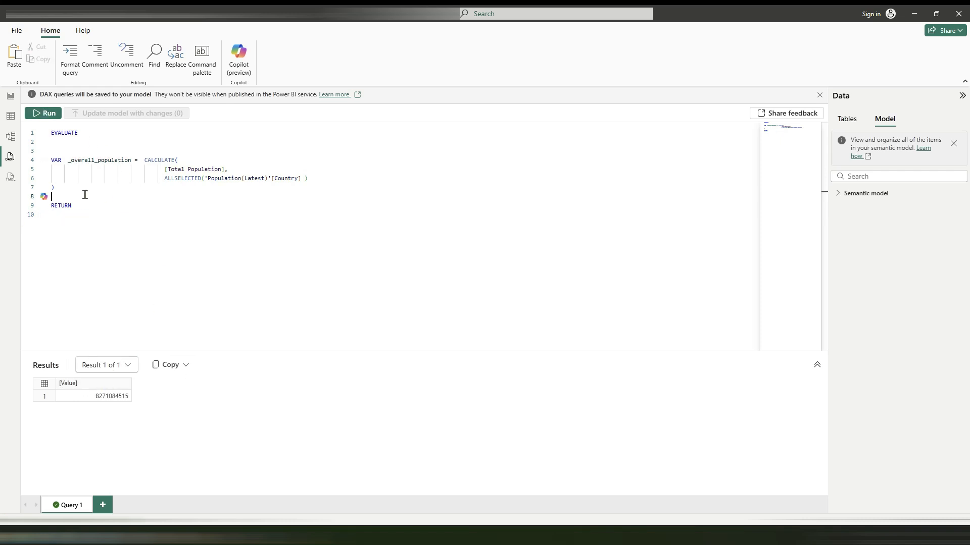
{"action": "key", "text": "Return"}
{"action": "key", "text": "Return"}
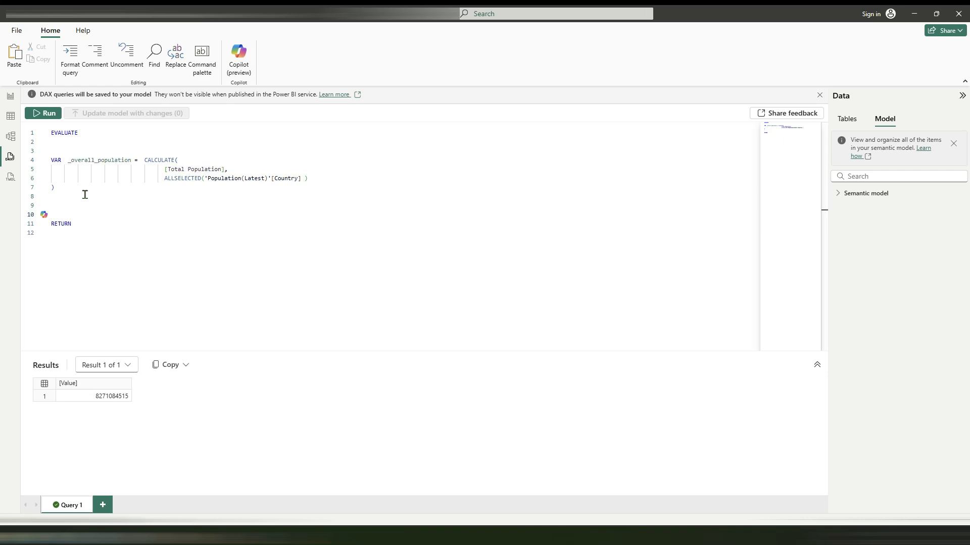
{"action": "type", "text": "VAR"}
{"action": "key", "text": "Return"}
{"action": "key", "text": "Return"}
Begin a WINDOW function for Population_window with start 0,ABS and end 0,REL.
{"action": "type", "text": "WINDOW("}
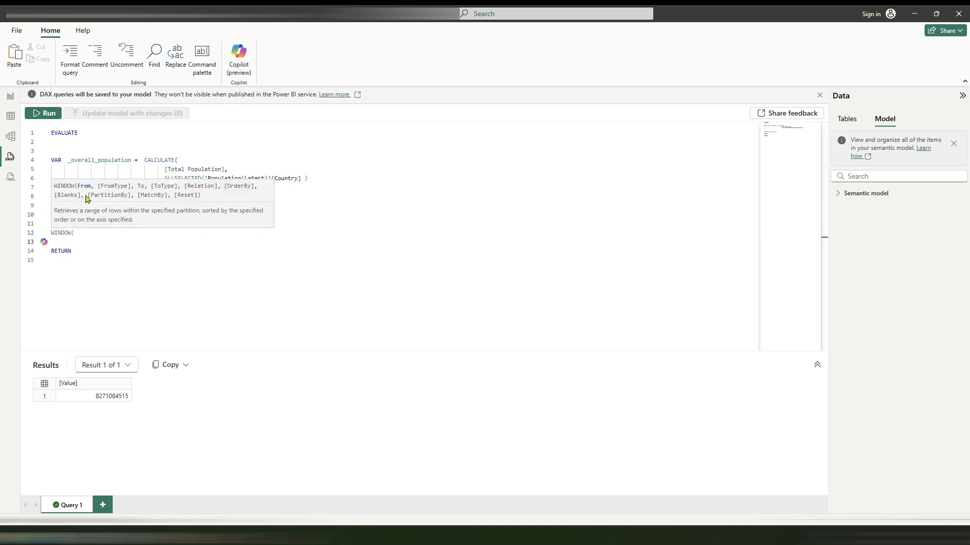
{"action": "key", "text": "Return"}
{"action": "type", "text": "0,ABS,"}
{"action": "key", "text": "Return"}
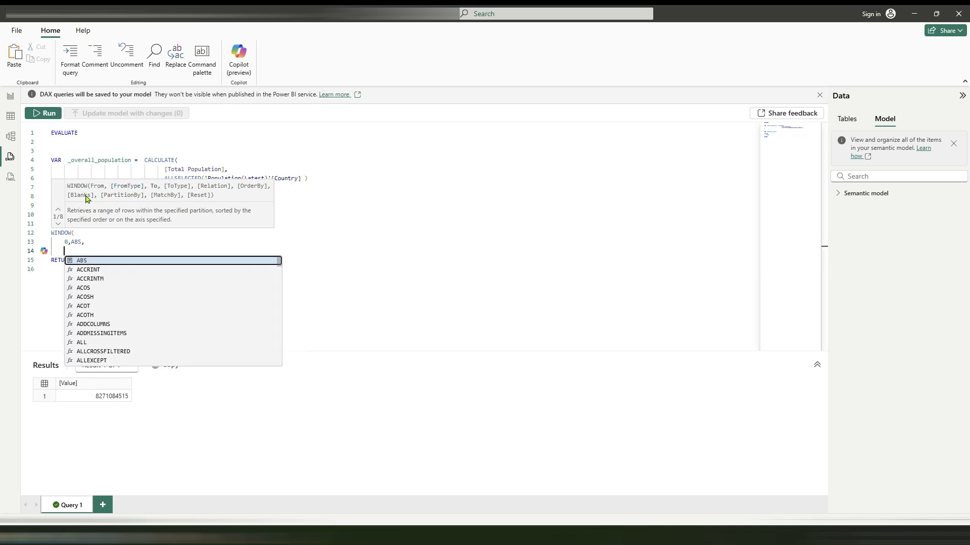
{"action": "type", "text": "0,REL,"}
{"action": "key", "text": "Return"}
Complete WINDOW with ALLSELECTED('Population(Latest)'[Country]) and ORDERBY([Total Population],DESC), and close the function.
{"action": "type", "text": "ALLSELECTED('Population(Latest)'[Country]"}
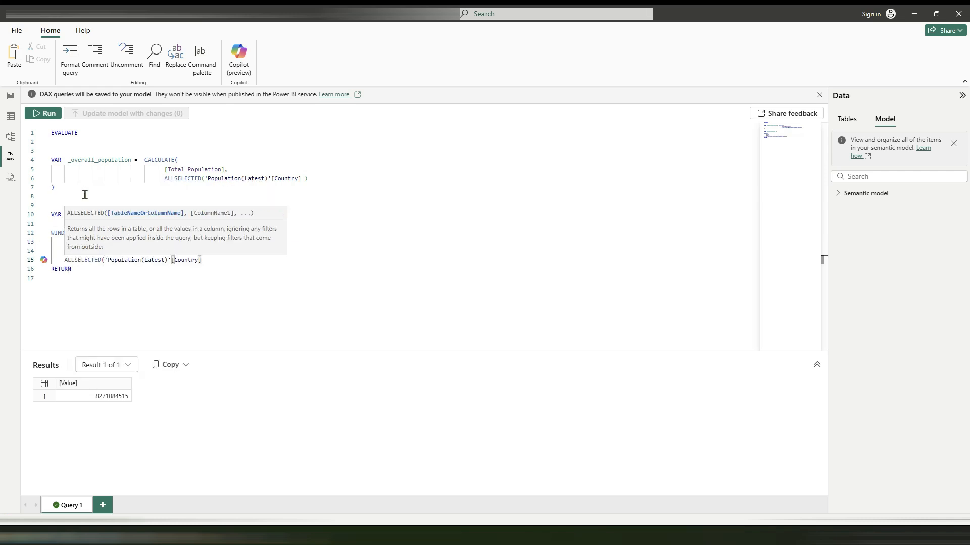
{"action": "type", "text": "],"}
{"action": "key", "text": "Return"}
{"action": "type", "text": "ORDERBY([Total Population],DESC"}
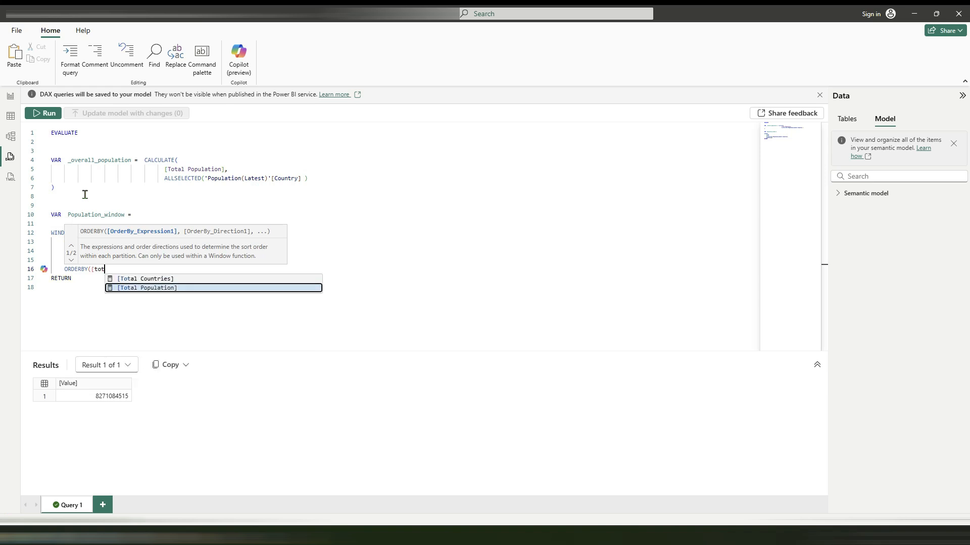
{"action": "type", "text": ")"}
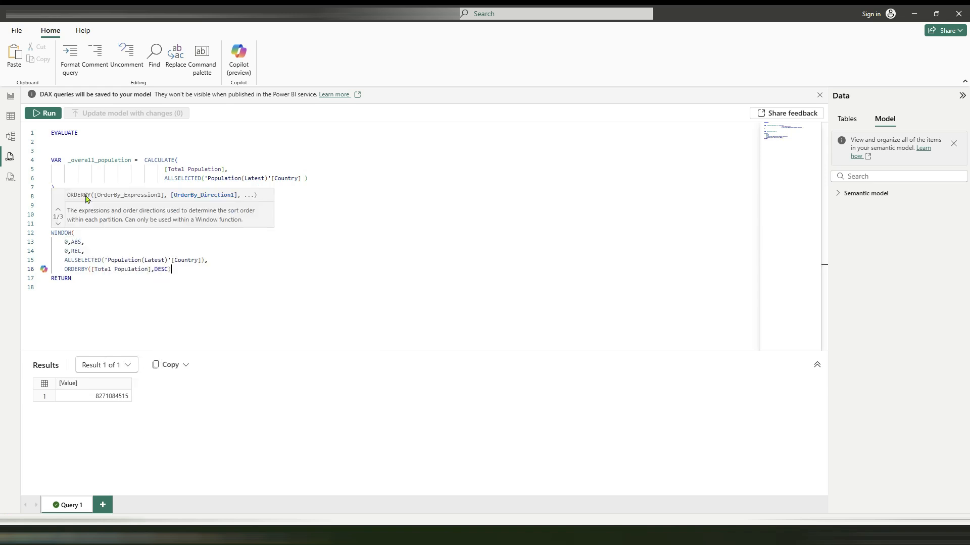
{"action": "key", "text": "Return"}
{"action": "type", "text": ")"}
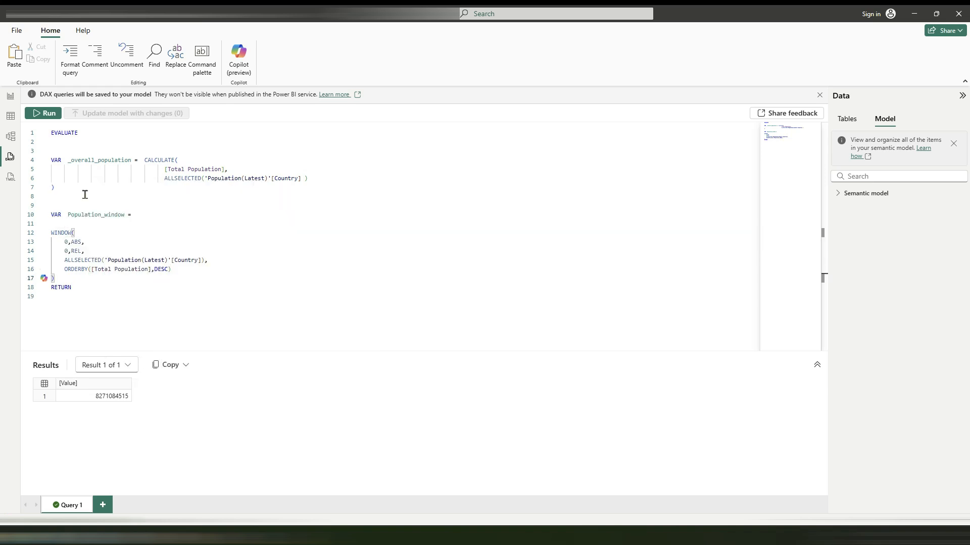
{"action": "key", "text": "BackSpace"}
{"action": "left_click_drag", "start_coordinate": [171, 269], "coordinate": [50, 234]}
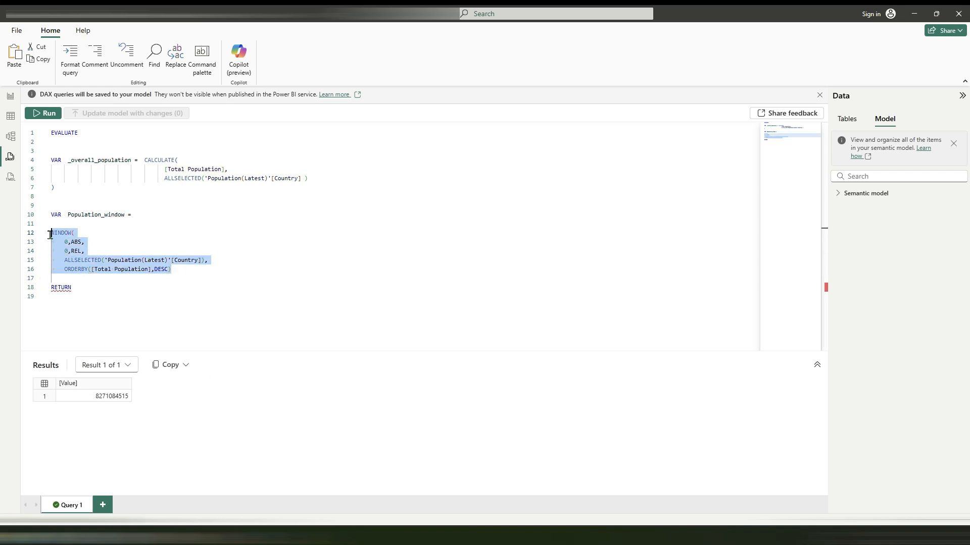
{"action": "left_click", "coordinate": [200, 271]}
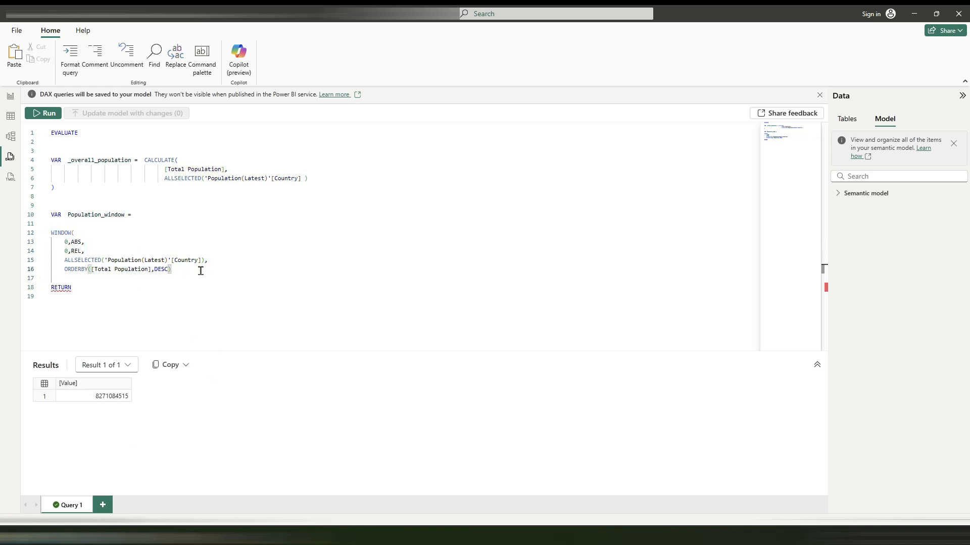
{"action": "key", "text": "Return"}
{"action": "type", "text": ")"}
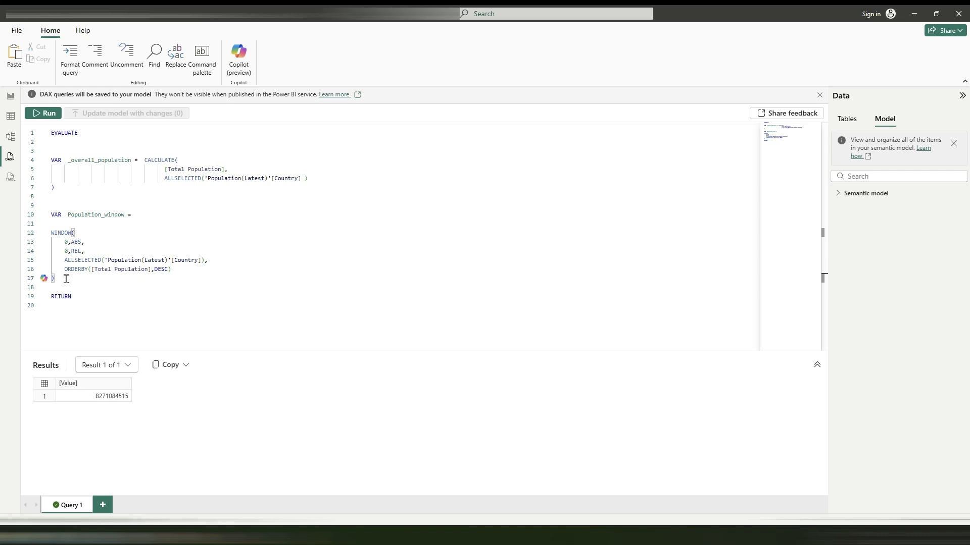
Insert SUMX( before the WINDOW function in Population_window and indent the WINDOW block two levels beneath it.
{"action": "left_click_drag", "start_coordinate": [66, 279], "coordinate": [48, 224]}
{"action": "left_click", "coordinate": [75, 221]}
{"action": "type", "text": "SU"}
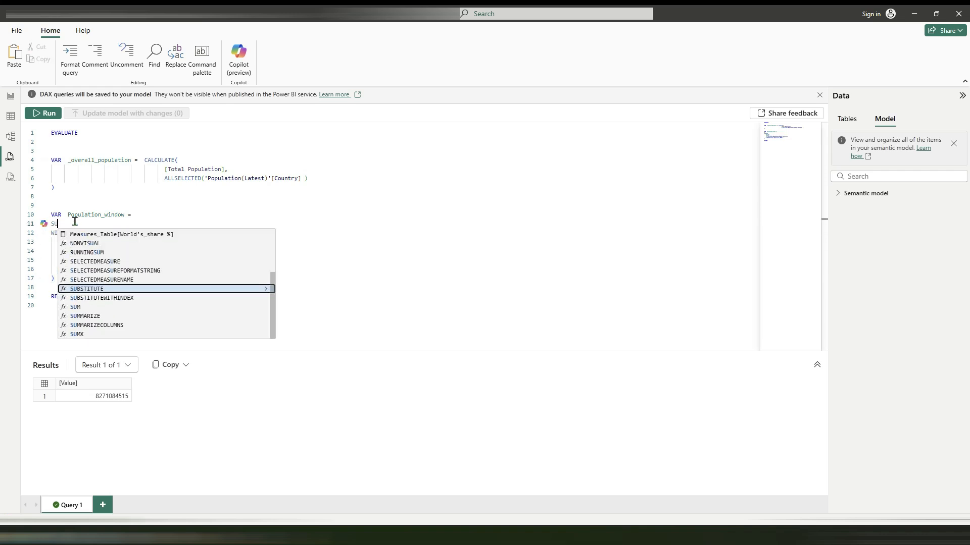
{"action": "type", "text": "M"}
{"action": "key", "text": "Down"}
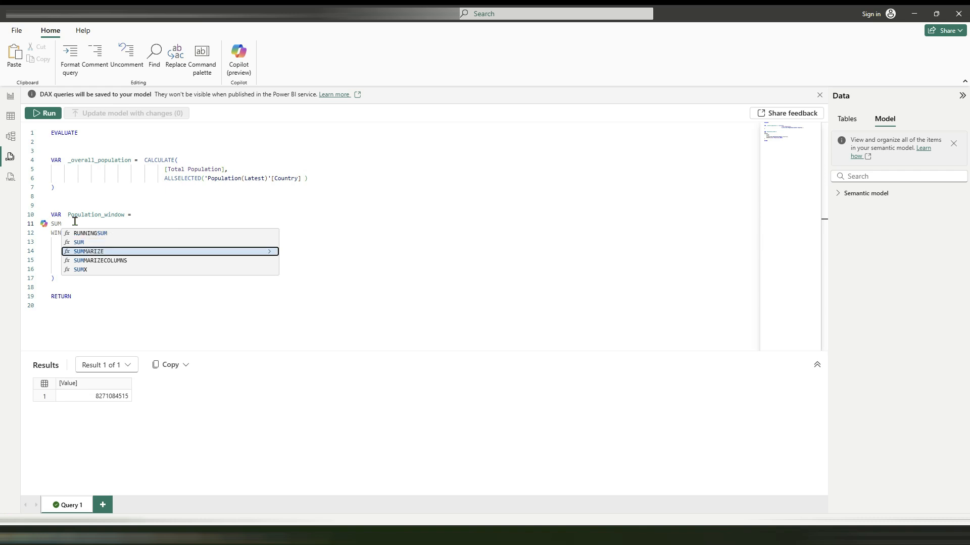
{"action": "key", "text": "Down"}
{"action": "key", "text": "Down"}
{"action": "key", "text": "Tab"}
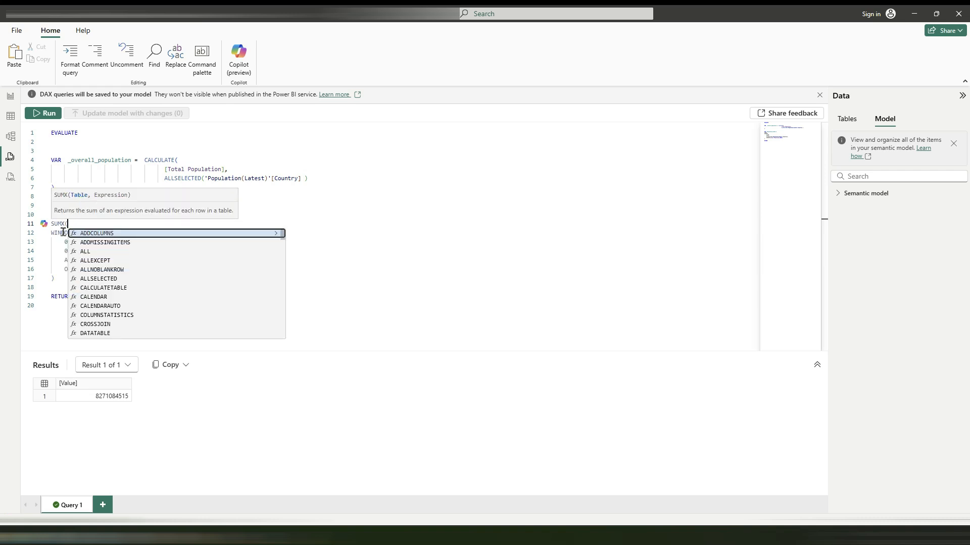
{"action": "left_click_drag", "start_coordinate": [54, 237], "coordinate": [70, 279]}
{"action": "key", "text": "Tab"}
{"action": "key", "text": "Tab"}
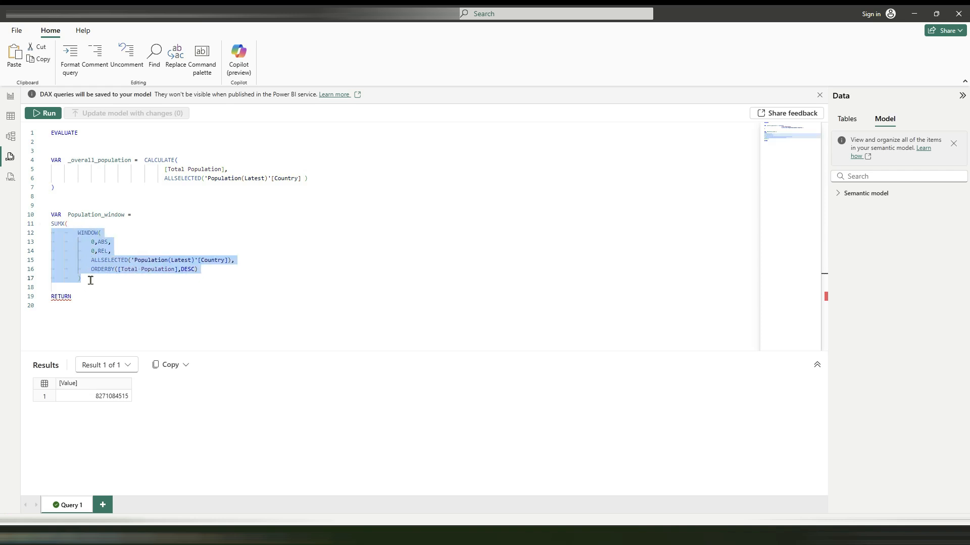
Add [Total Population] as the SUMX expression after the WINDOW table and close the function.
{"action": "left_click", "coordinate": [91, 281]}
{"action": "type", "text": ","}
{"action": "key", "text": "Return"}
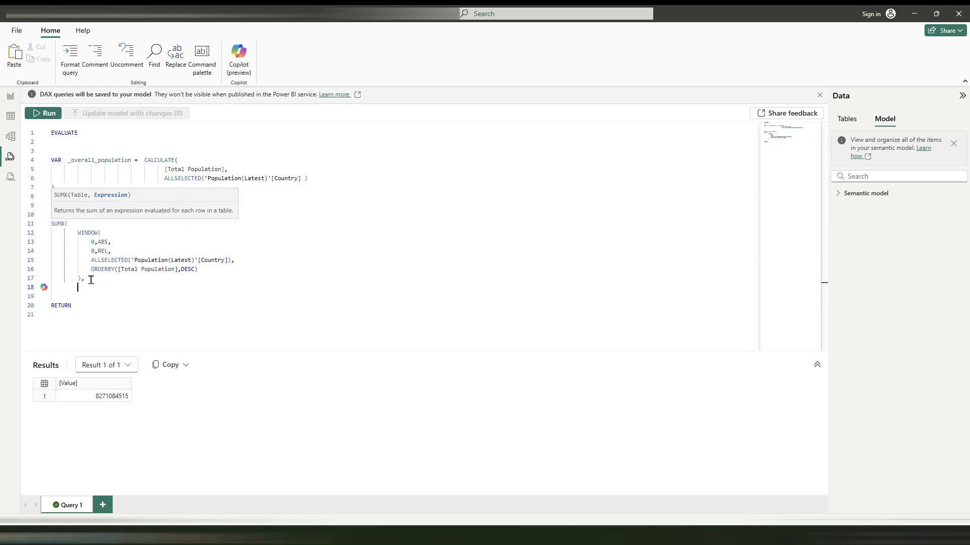
{"action": "type", "text": "[tot"}
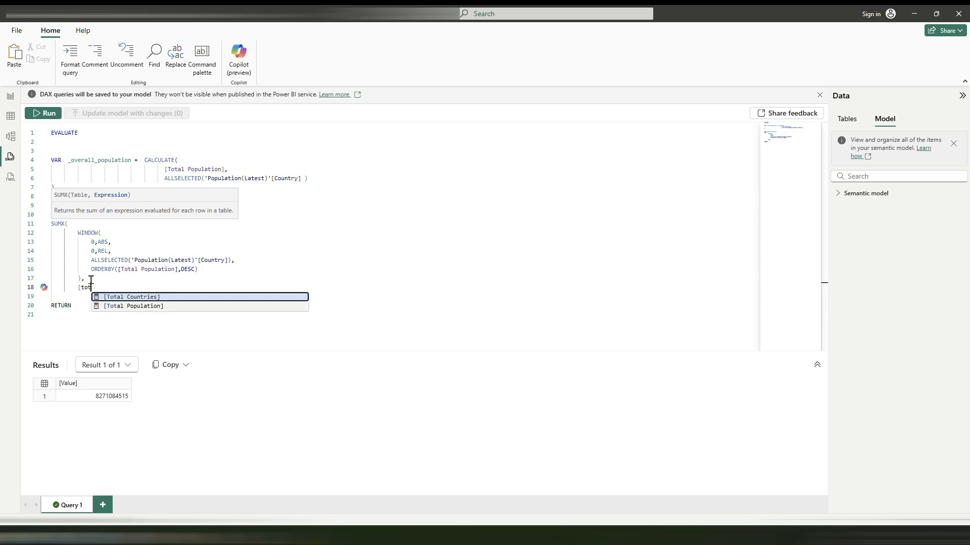
{"action": "key", "text": "Return"}
{"action": "left_click", "coordinate": [94, 284]}
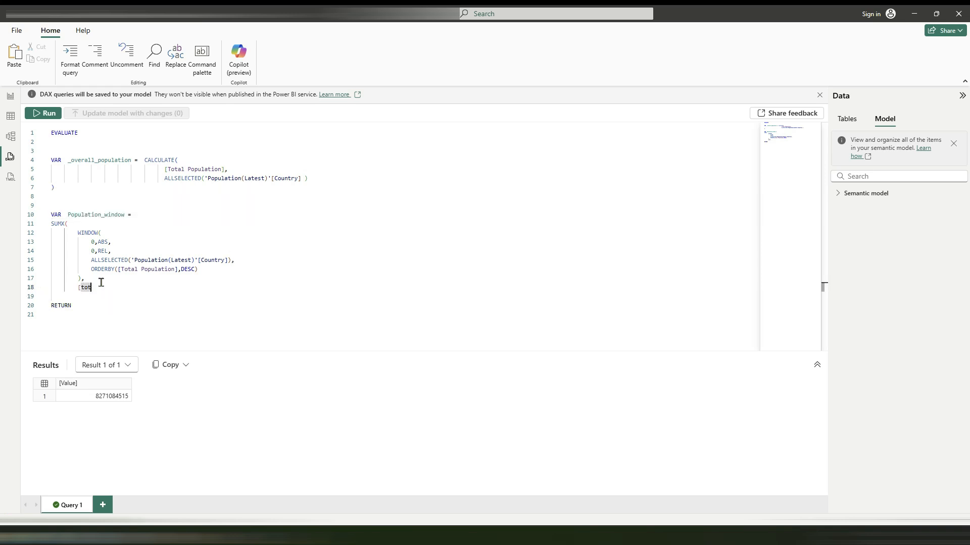
{"action": "type", "text": "a"}
{"action": "left_click", "coordinate": [122, 307]}
{"action": "key", "text": "Return"}
{"action": "type", "text": ")"}
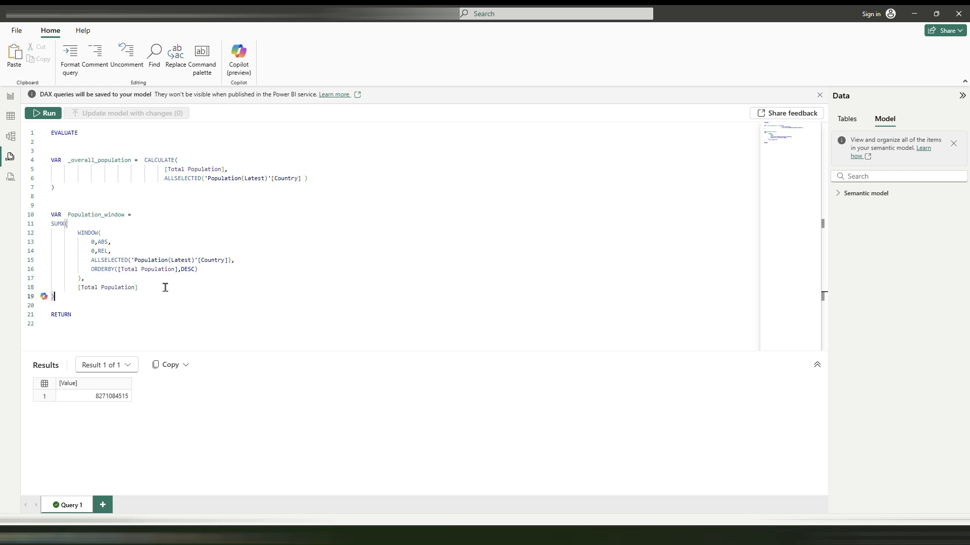
Return DIVIDE(Population_window,_overall_population) below the RETURN keyword.
{"action": "left_click", "coordinate": [82, 324]}
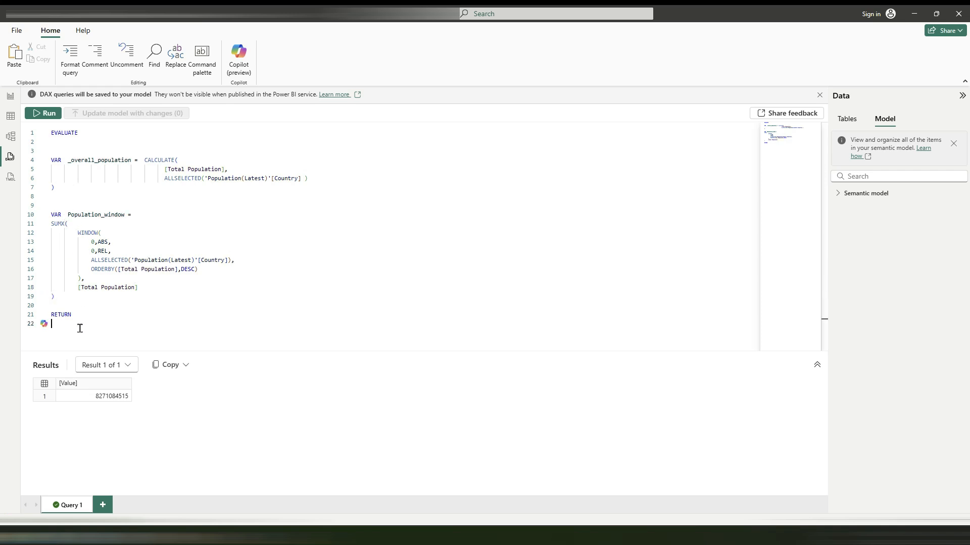
{"action": "type", "text": "DIVIDE("}
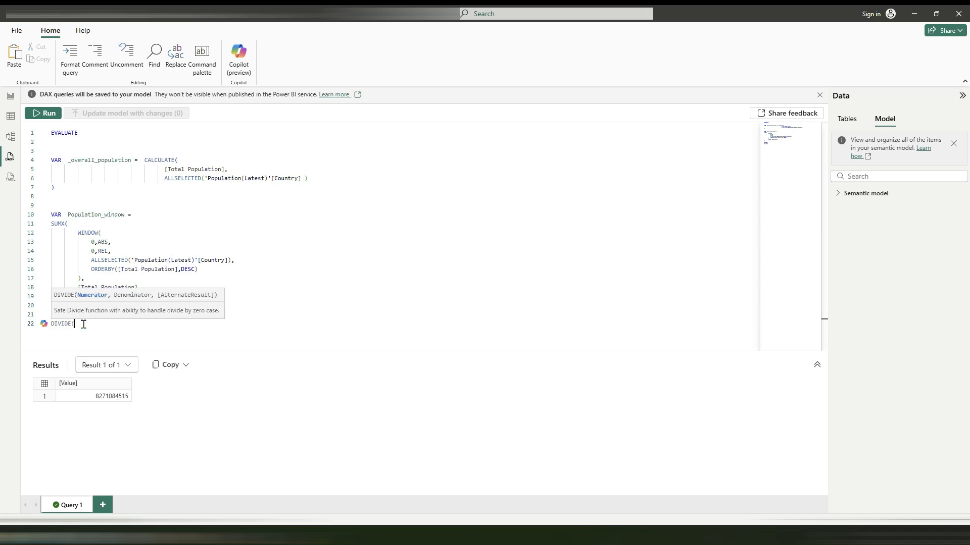
{"action": "type", "text": "Po"}
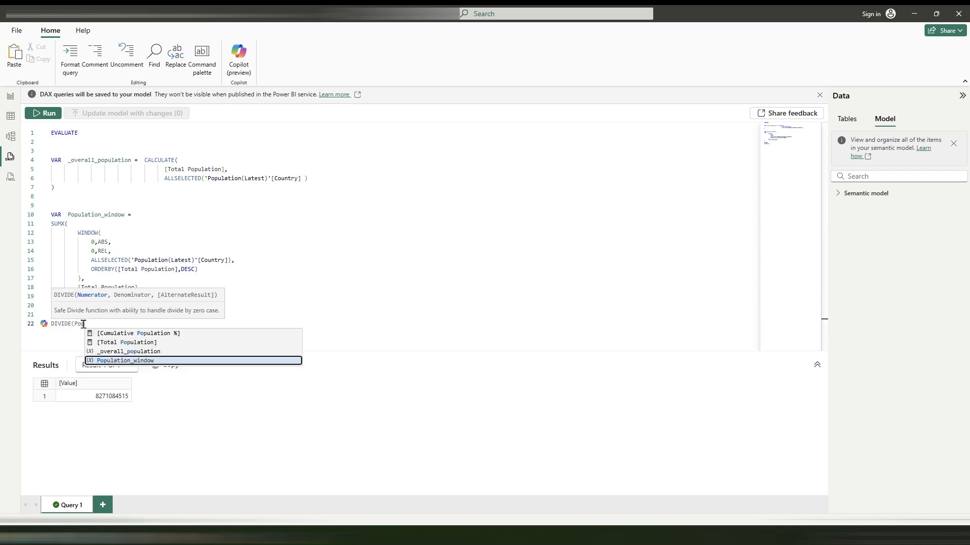
{"action": "key", "text": "Tab"}
{"action": "type", "text": ","}
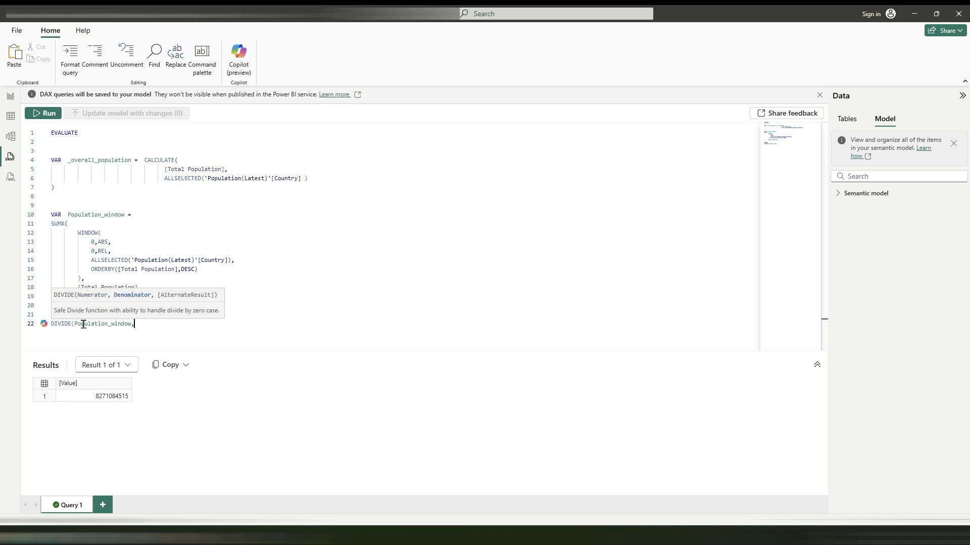
{"action": "type", "text": "_ov"}
{"action": "key", "text": "Tab"}
{"action": "type", "text": ")"}
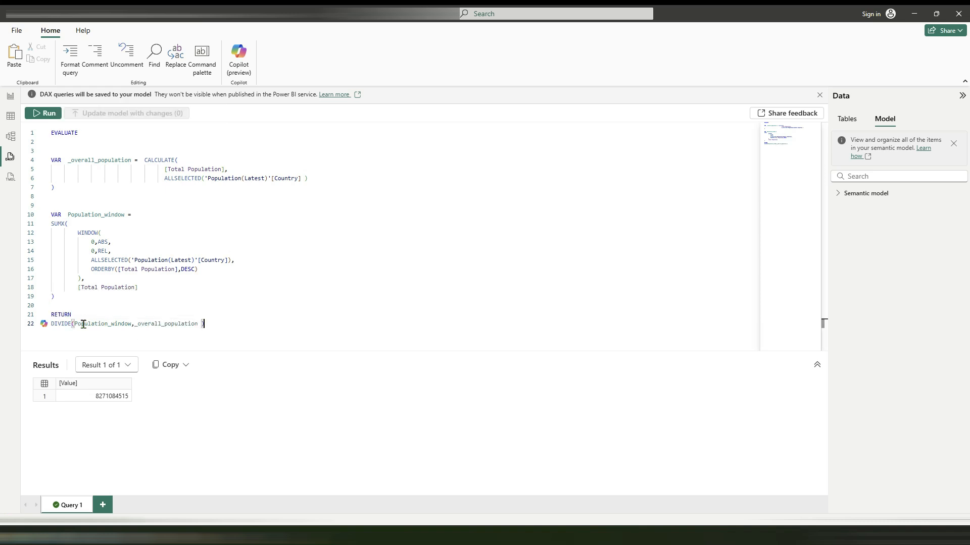
Enclose the DIVIDE expression in curly braces placed on their own lines.
{"action": "left_click", "coordinate": [53, 325]}
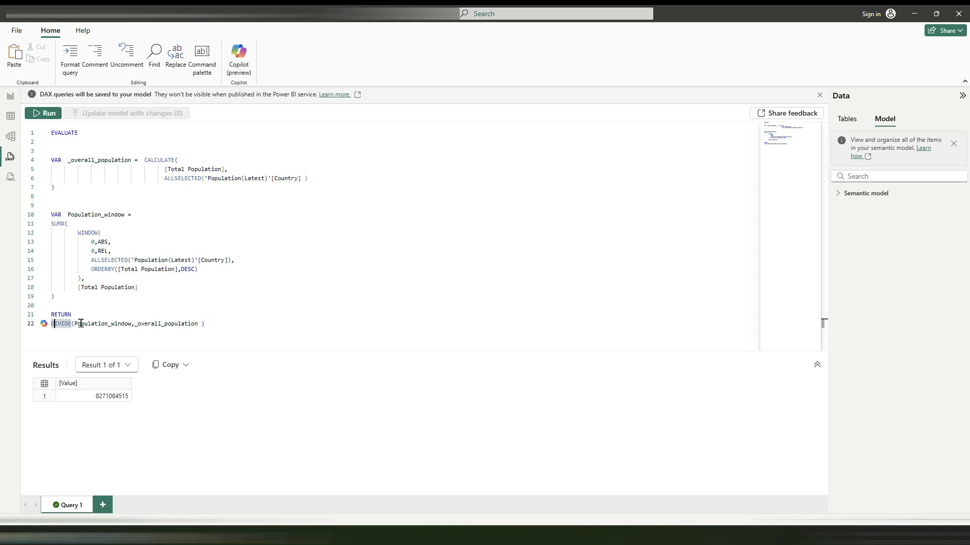
{"action": "type", "text": "{"}
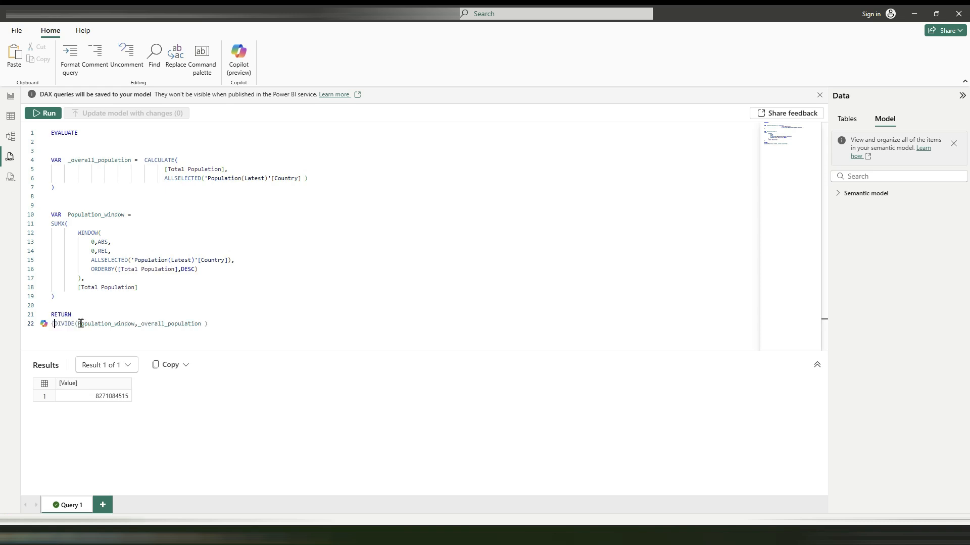
{"action": "key", "text": "Return"}
{"action": "left_click", "coordinate": [236, 333]}
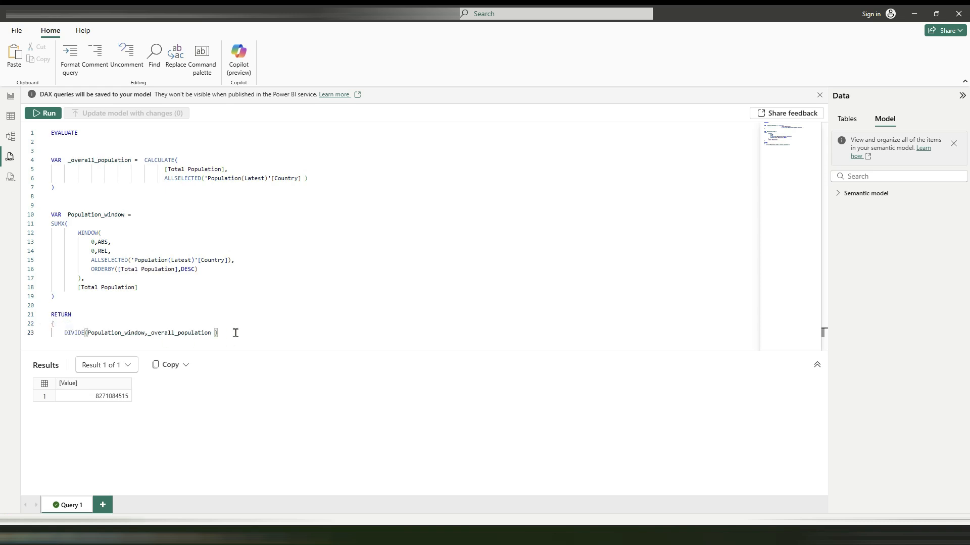
{"action": "key", "text": "Return"}
{"action": "type", "text": "}"}
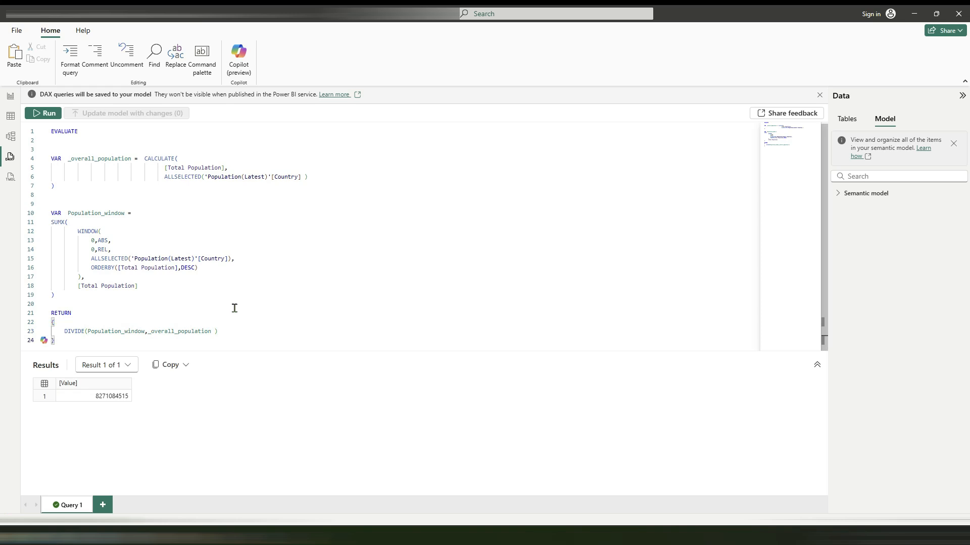
Run the query and copy its code from the _overall_population variable through the closing curly brace.
{"action": "left_click", "coordinate": [45, 113]}
{"action": "left_click_drag", "start_coordinate": [62, 340], "coordinate": [38, 165]}
{"action": "key", "text": "ctrl+c"}
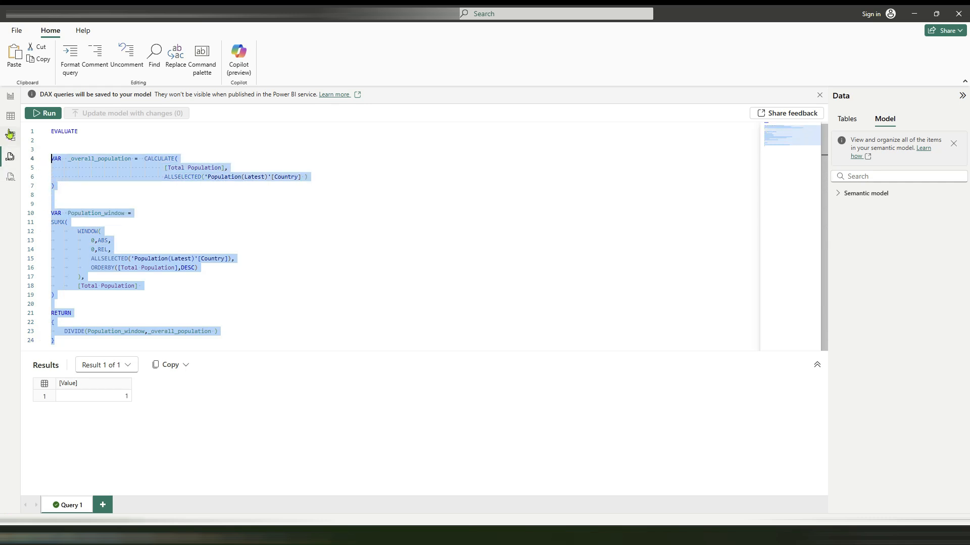
Replace the body of the Cumulative Population % measure in the report with the copied code, without the curly braces around DIVIDE.
{"action": "left_click", "coordinate": [9, 98]}
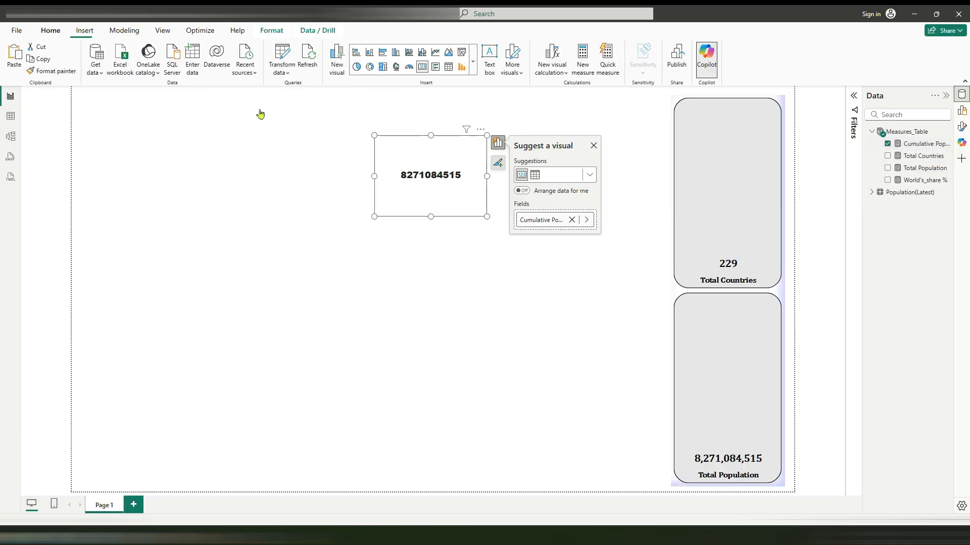
{"action": "left_click", "coordinate": [913, 148]}
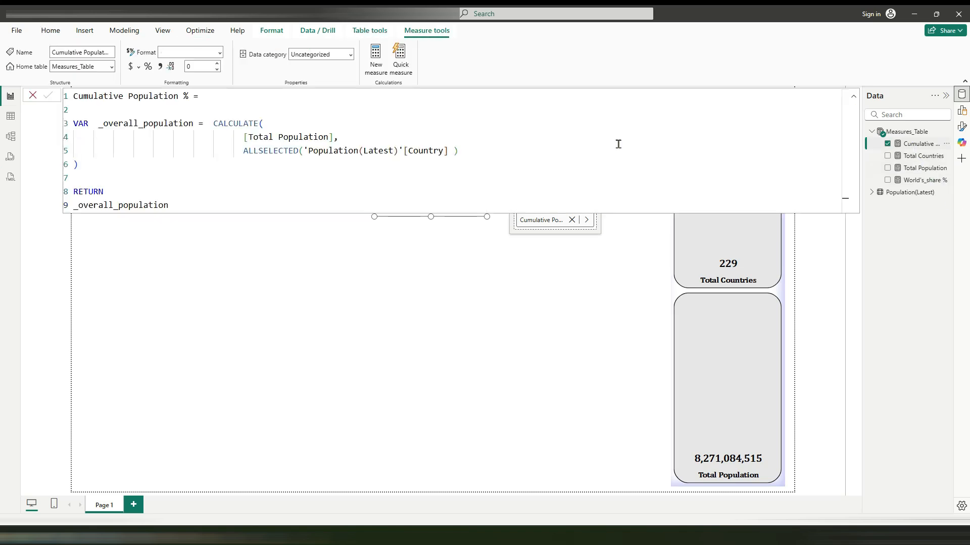
{"action": "left_click_drag", "start_coordinate": [76, 125], "coordinate": [203, 207]}
{"action": "left_click", "coordinate": [202, 203]}
{"action": "key", "text": "ctrl+v"}
{"action": "left_click", "coordinate": [121, 435]}
{"action": "key", "text": "BackSpace"}
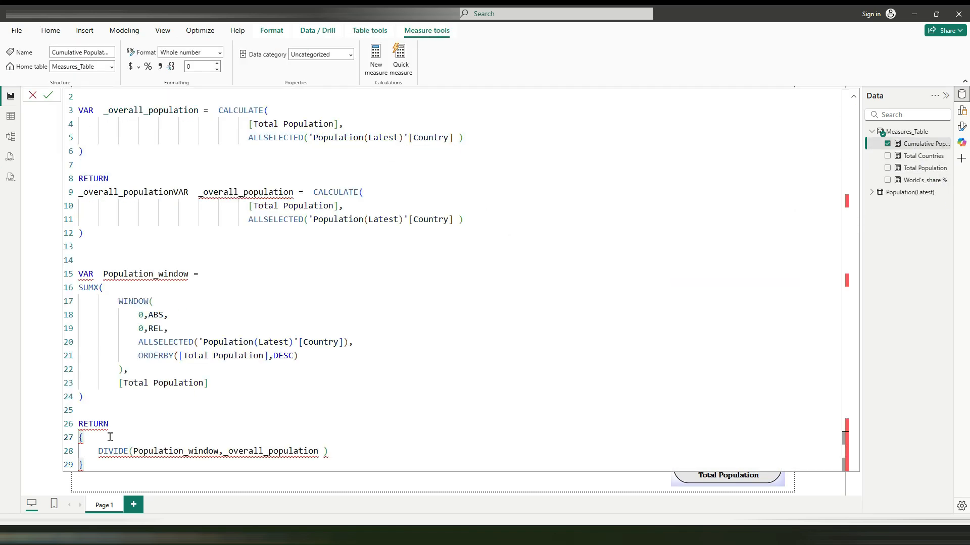
{"action": "scroll", "coordinate": [127, 96], "scroll_direction": "up", "scroll_amount": 1}
{"action": "left_click", "coordinate": [131, 122]}
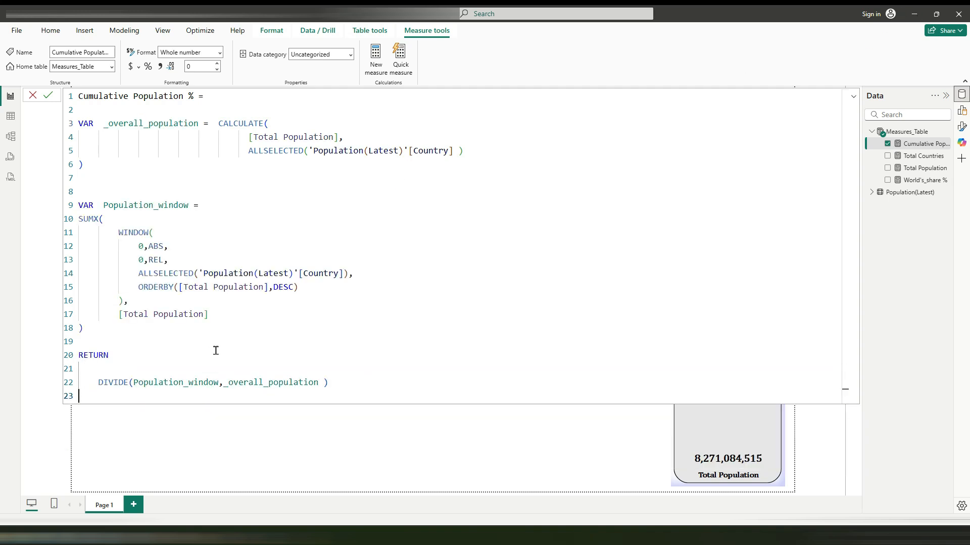
Apply the thousands separator to the Cumulative Population % measure and close its formula.
{"action": "left_click", "coordinate": [148, 67]}
{"action": "left_click", "coordinate": [160, 67]}
{"action": "left_click", "coordinate": [33, 97]}
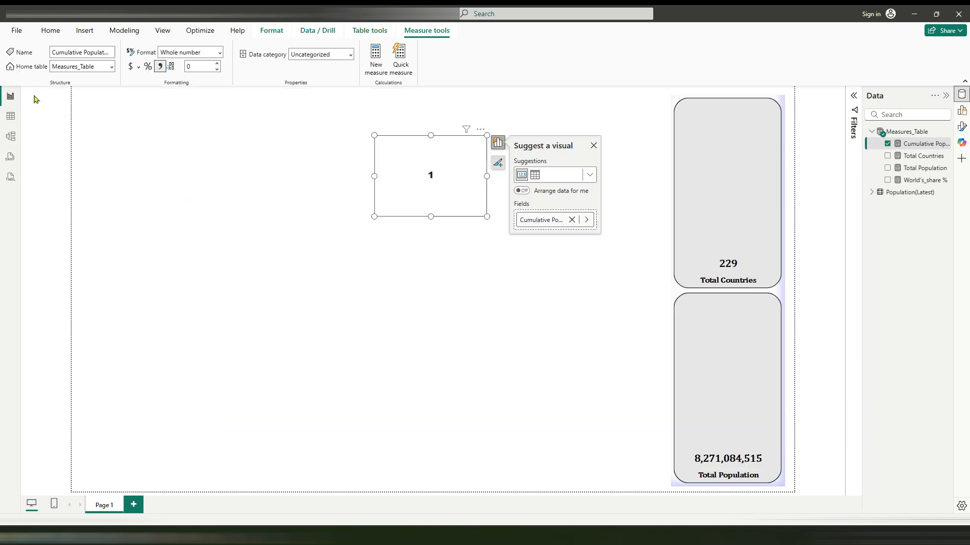
Replace the cumulative population card with a table visual and widen it to about two and a half times its width.
{"action": "left_click", "coordinate": [480, 129]}
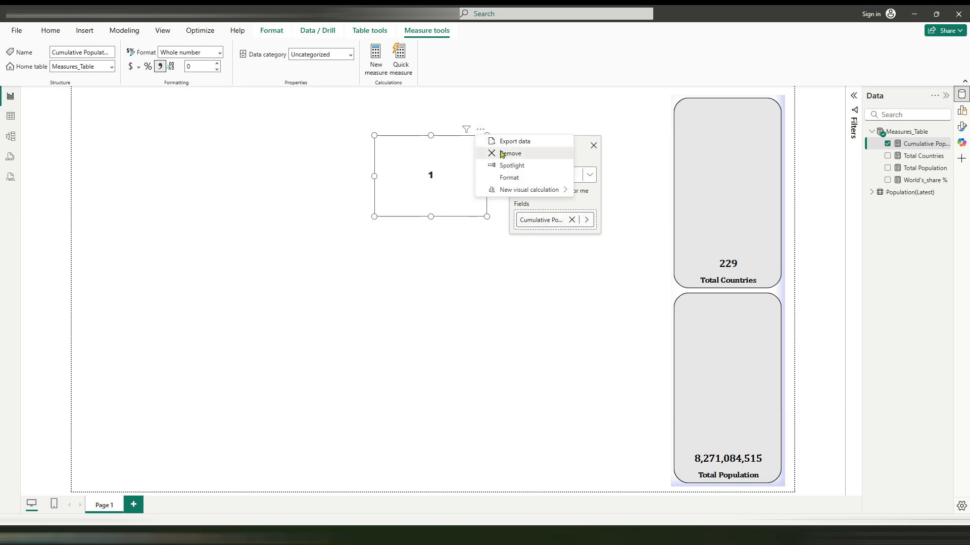
{"action": "left_click", "coordinate": [502, 154]}
{"action": "left_click", "coordinate": [447, 68]}
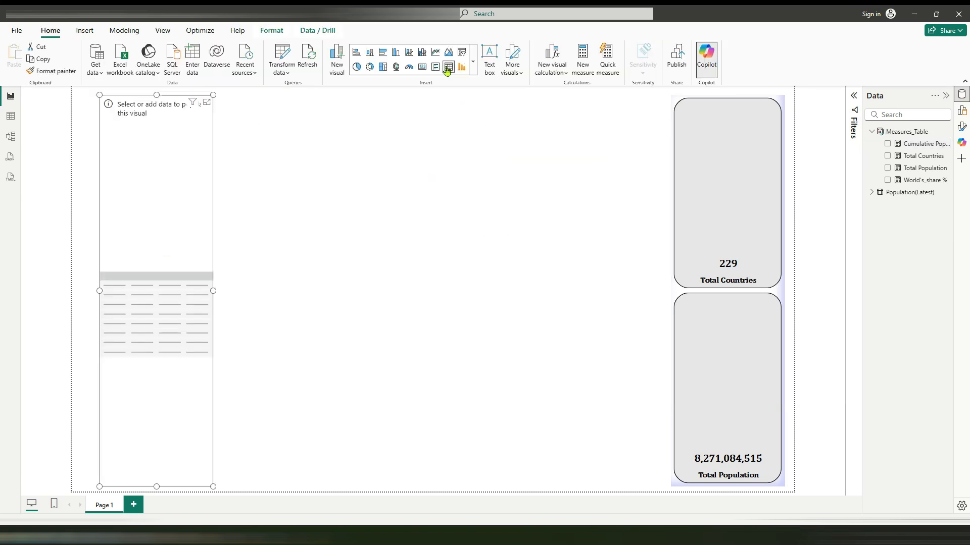
{"action": "left_click_drag", "start_coordinate": [213, 290], "coordinate": [381, 291]}
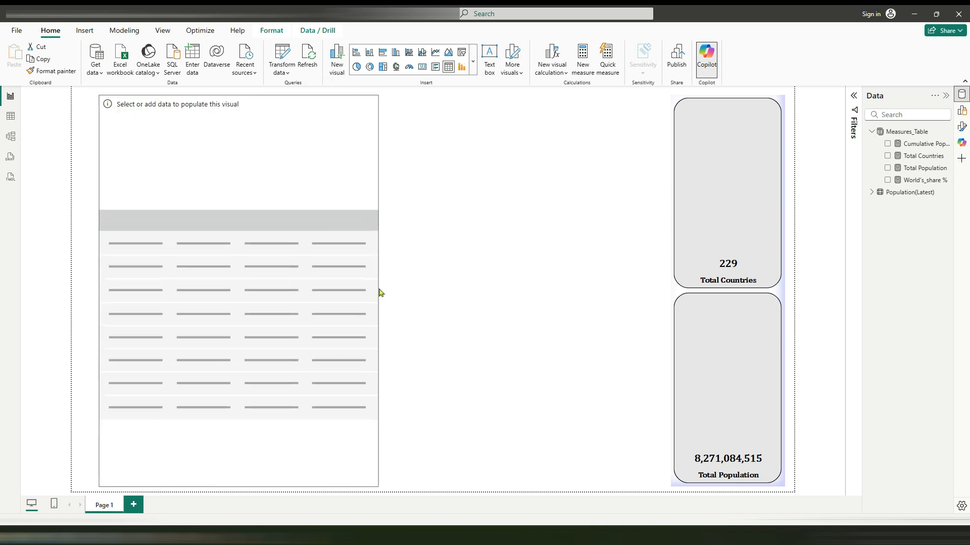
Add the Country and World's Share fields from Population(Latest) to the table, leaving out the population field.
{"action": "left_click", "coordinate": [872, 192]}
{"action": "left_click", "coordinate": [887, 204]}
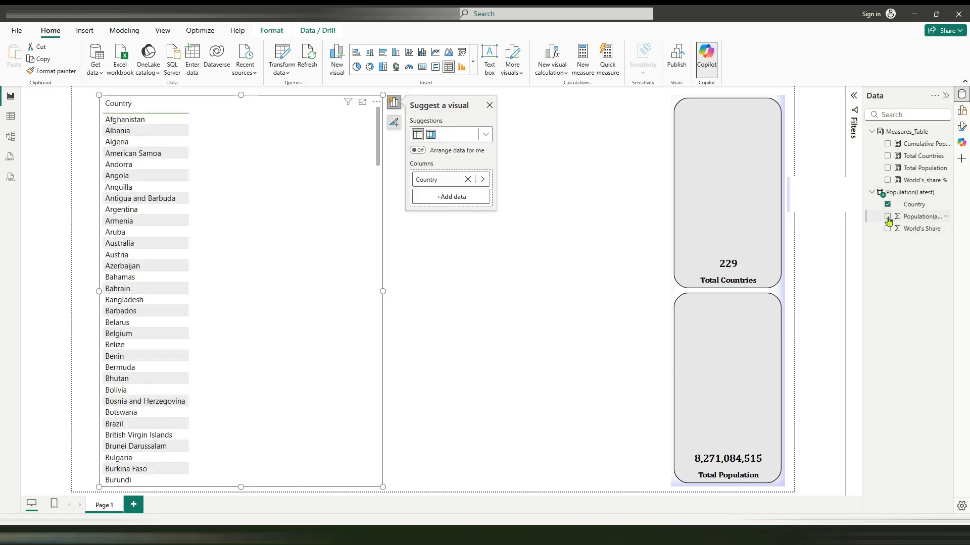
{"action": "left_click", "coordinate": [887, 216]}
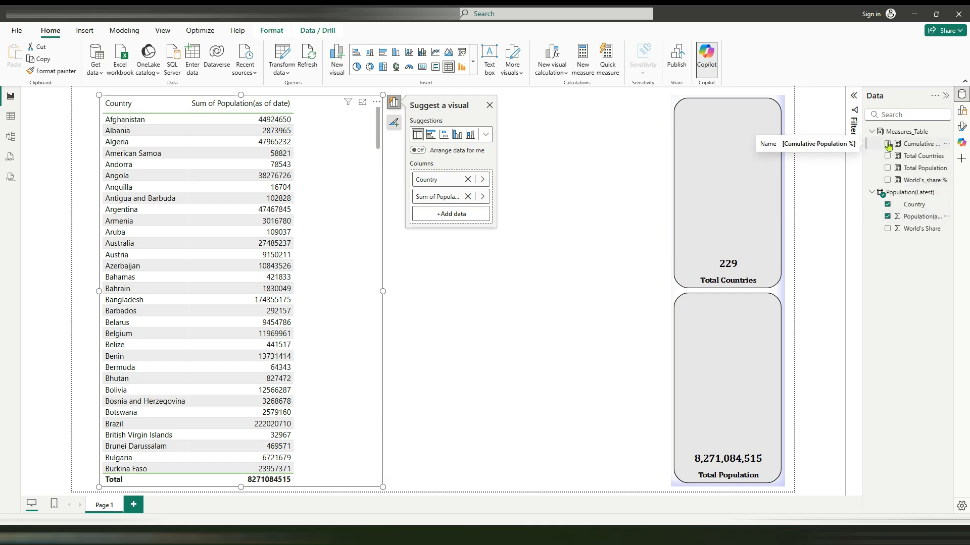
{"action": "left_click", "coordinate": [888, 216]}
{"action": "left_click", "coordinate": [888, 228]}
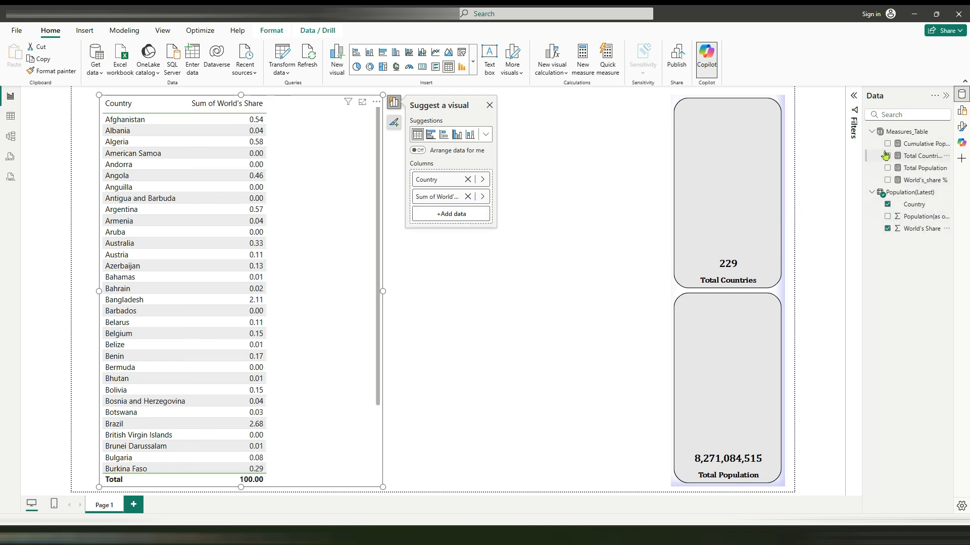
Add Cumulative Population % to the table as a two-decimal percentage, sort ascending by it, and look over the country rows.
{"action": "left_click", "coordinate": [888, 144]}
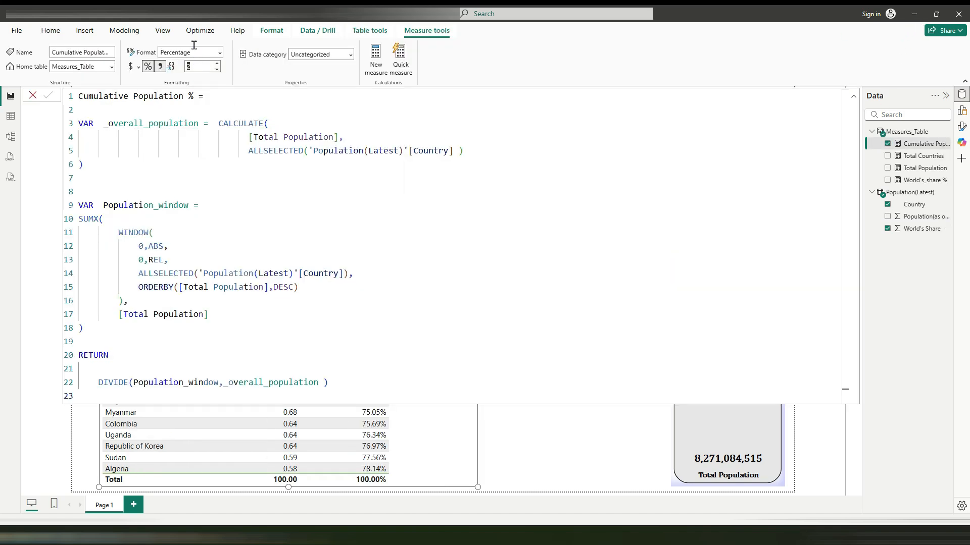
{"action": "left_click", "coordinate": [33, 96]}
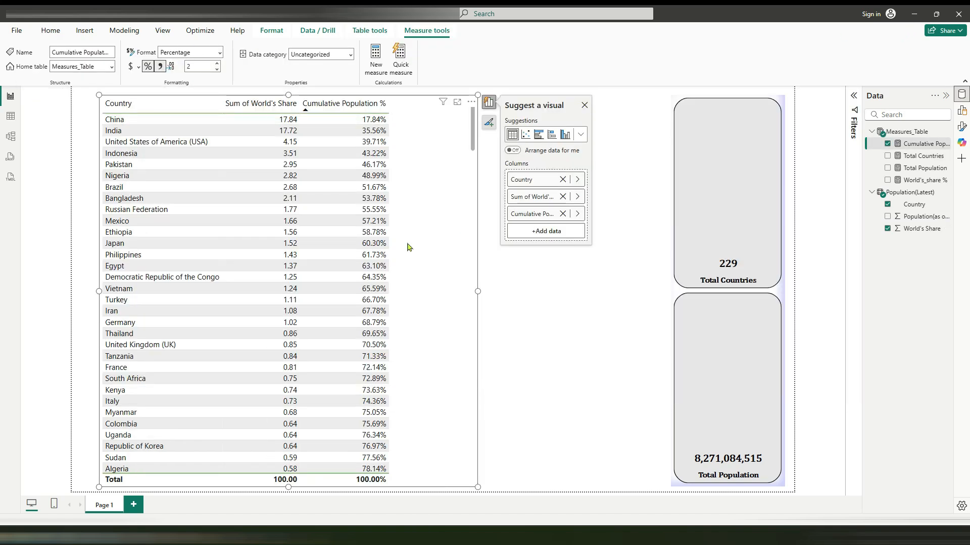
{"action": "scroll", "coordinate": [377, 211], "scroll_direction": "down", "scroll_amount": 1}
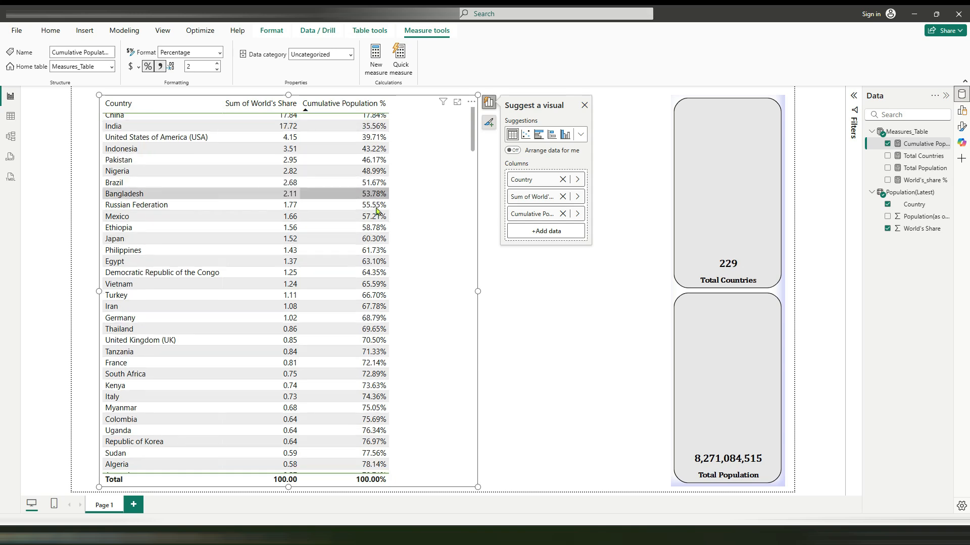
{"action": "scroll", "coordinate": [377, 211], "scroll_direction": "down", "scroll_amount": 10}
{"action": "scroll", "coordinate": [379, 252], "scroll_direction": "up", "scroll_amount": 10}
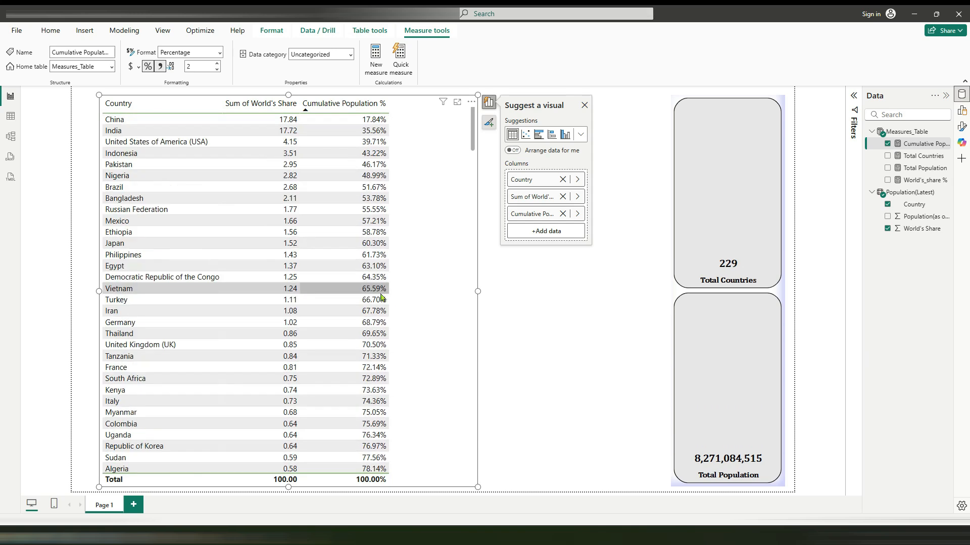
Switch to the finished Pareto Analysis report and look at how a numeric range parameter is created, without adding one.
{"action": "left_click", "coordinate": [914, 14]}
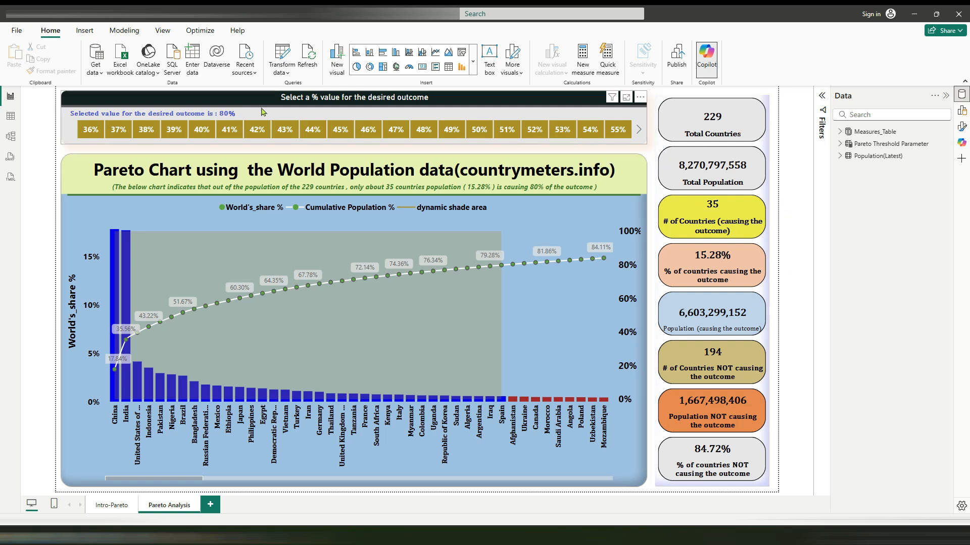
{"action": "left_click", "coordinate": [62, 144]}
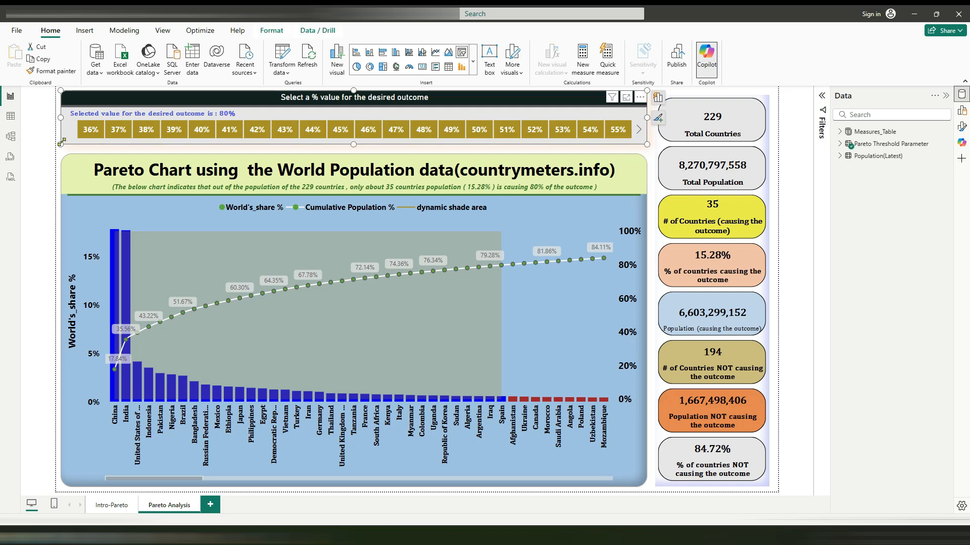
{"action": "left_click", "coordinate": [124, 31]}
{"action": "left_click", "coordinate": [292, 73]}
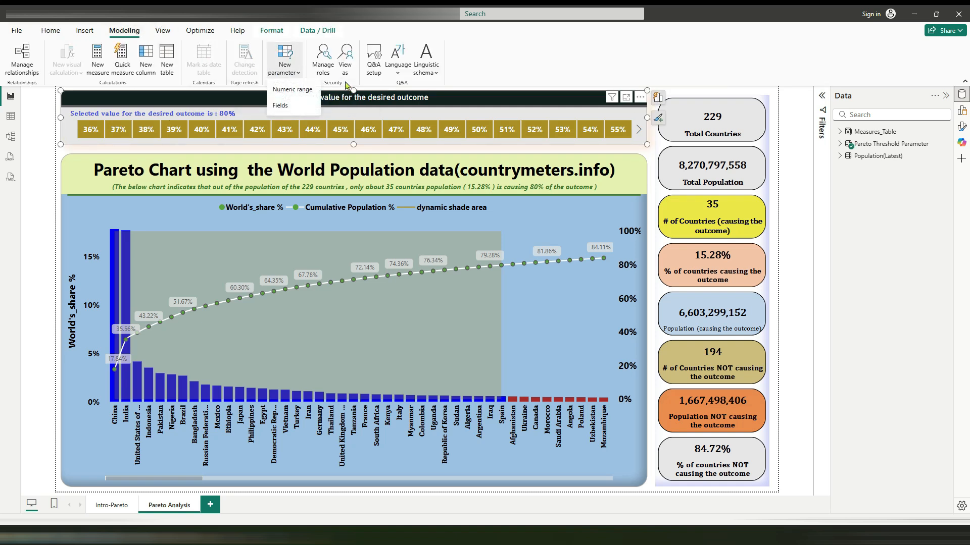
{"action": "left_click", "coordinate": [292, 90]}
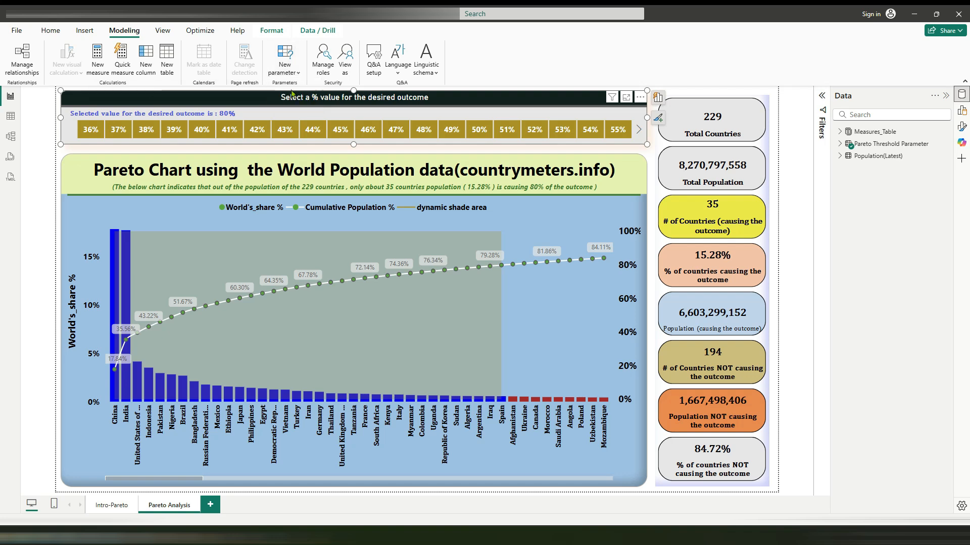
{"action": "left_click", "coordinate": [634, 426]}
Examine the GENERATESERIES formula behind the Pareto Threshold Parameter table and its three arguments, leaving it unedited.
{"action": "left_click", "coordinate": [864, 144]}
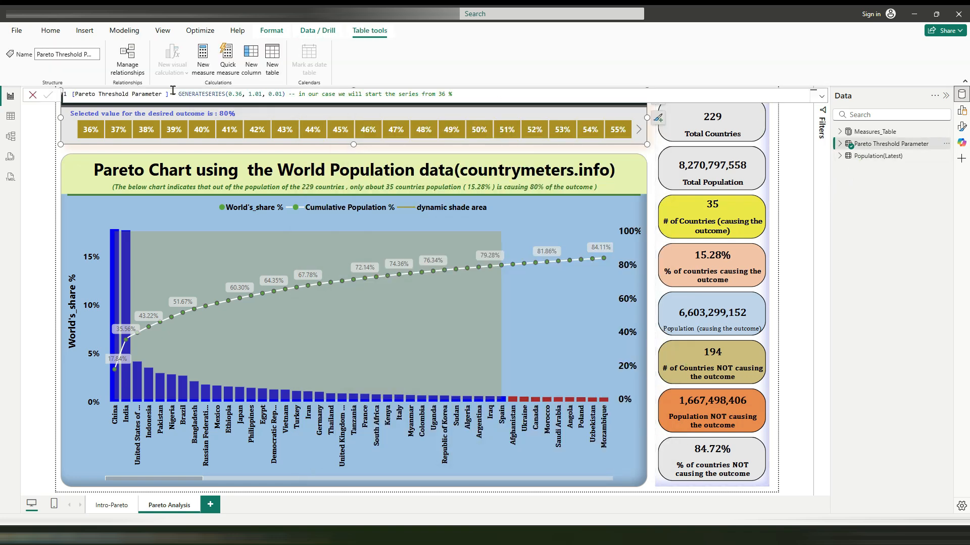
{"action": "left_click_drag", "start_coordinate": [179, 94], "coordinate": [278, 94]}
{"action": "left_click", "coordinate": [251, 94]}
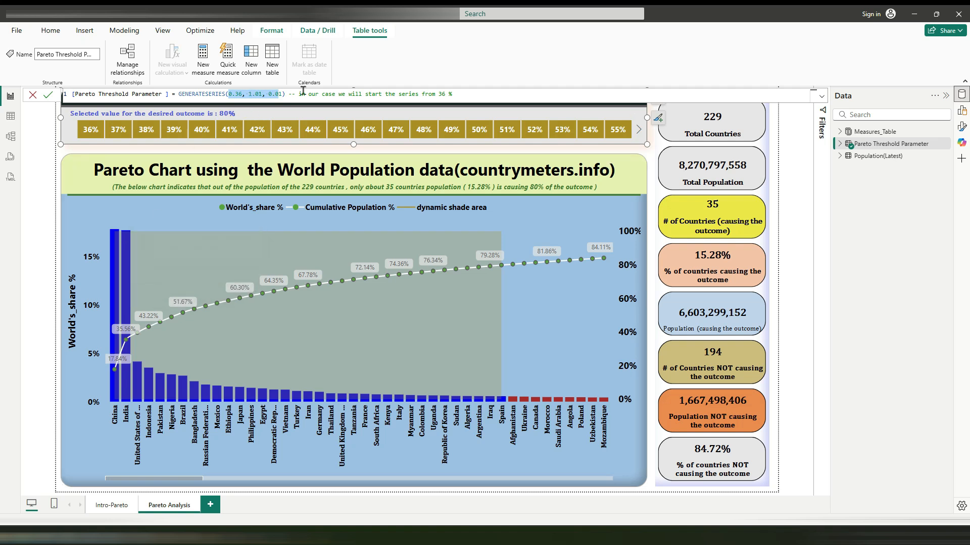
{"action": "left_click_drag", "start_coordinate": [285, 94], "coordinate": [174, 95]}
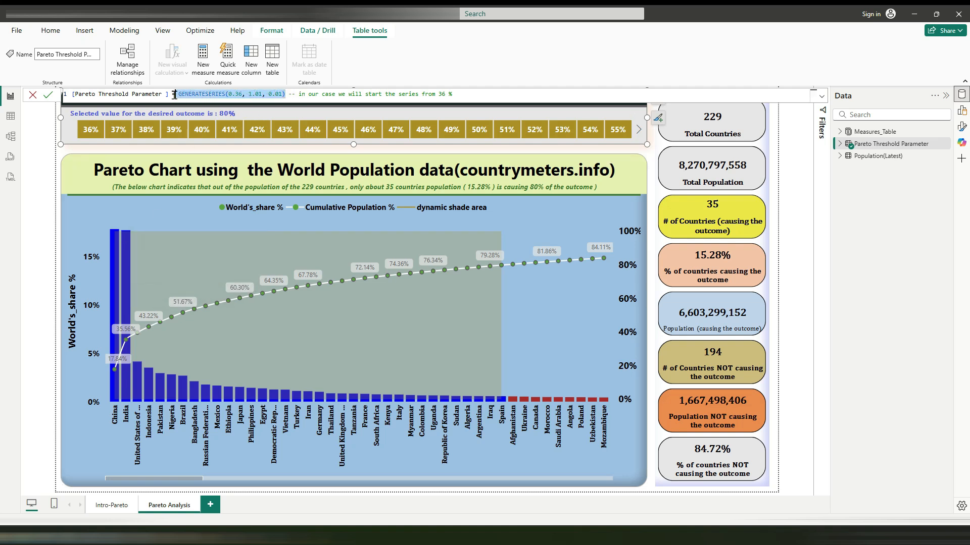
{"action": "left_click", "coordinate": [32, 97]}
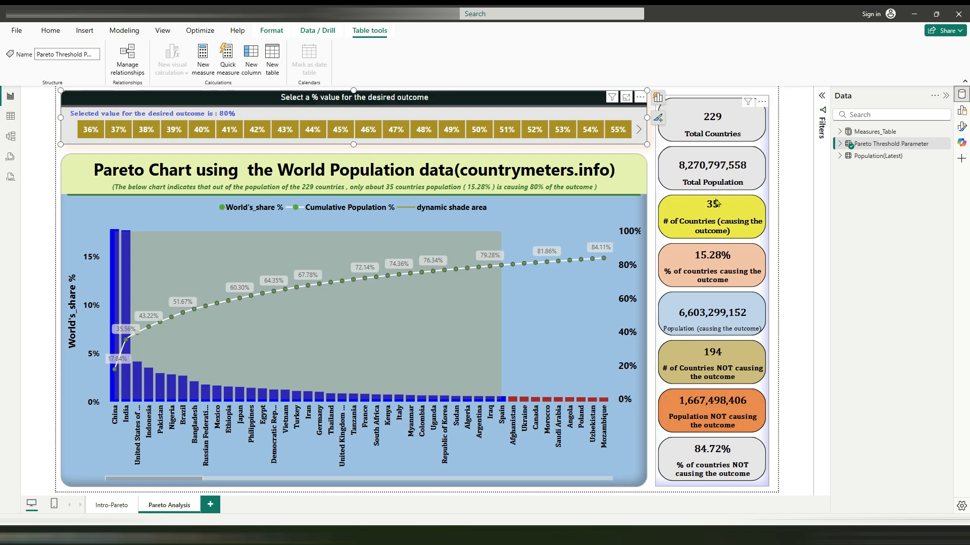
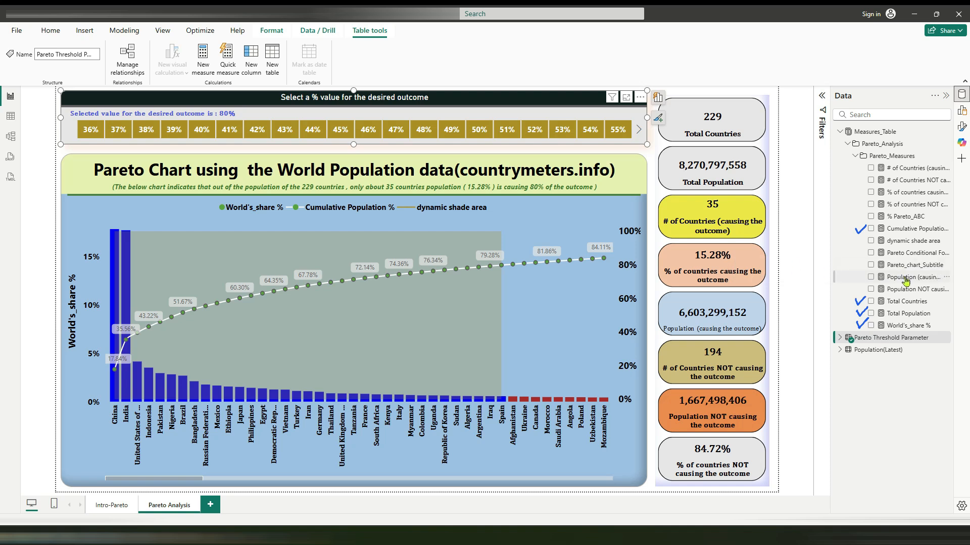
Examine the formula of the # of Countries (causing the outcome) measure, including its COUNT expression and the FILTER condition.
{"action": "left_click", "coordinate": [908, 169]}
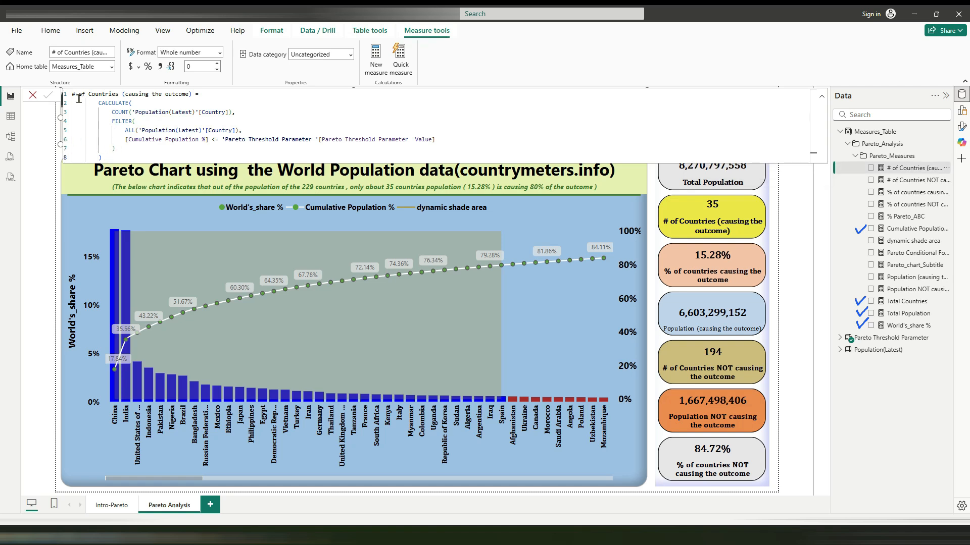
{"action": "left_click_drag", "start_coordinate": [72, 95], "coordinate": [192, 94]}
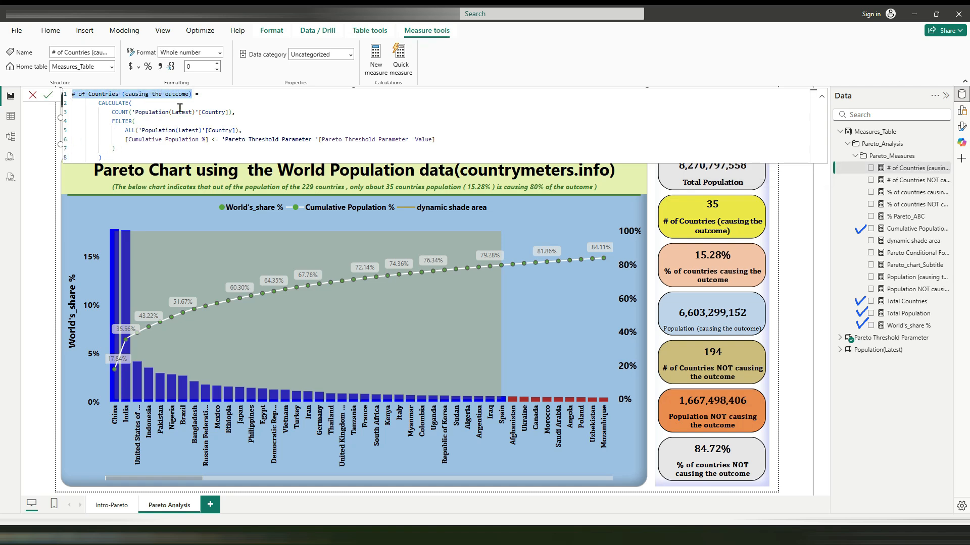
{"action": "left_click_drag", "start_coordinate": [110, 111], "coordinate": [228, 112]}
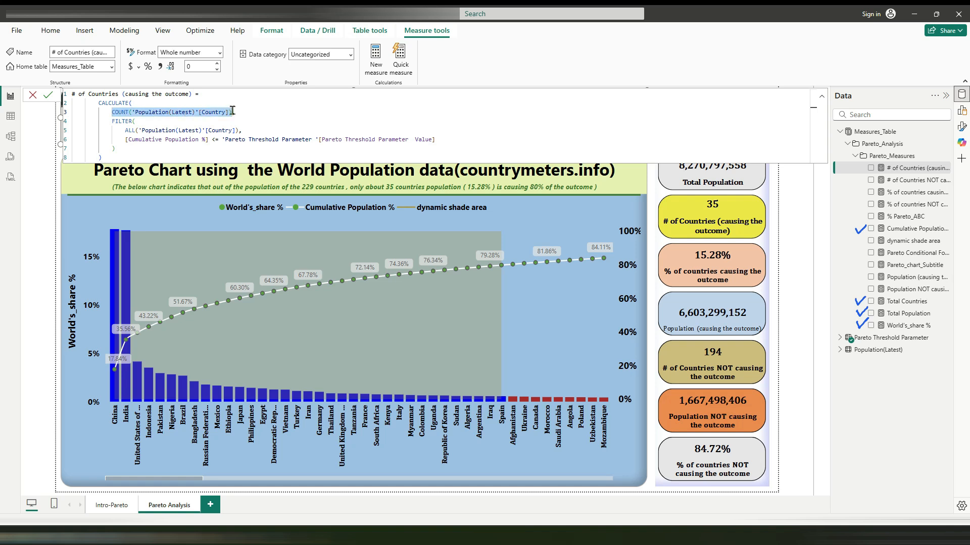
{"action": "left_click_drag", "start_coordinate": [109, 120], "coordinate": [243, 128]}
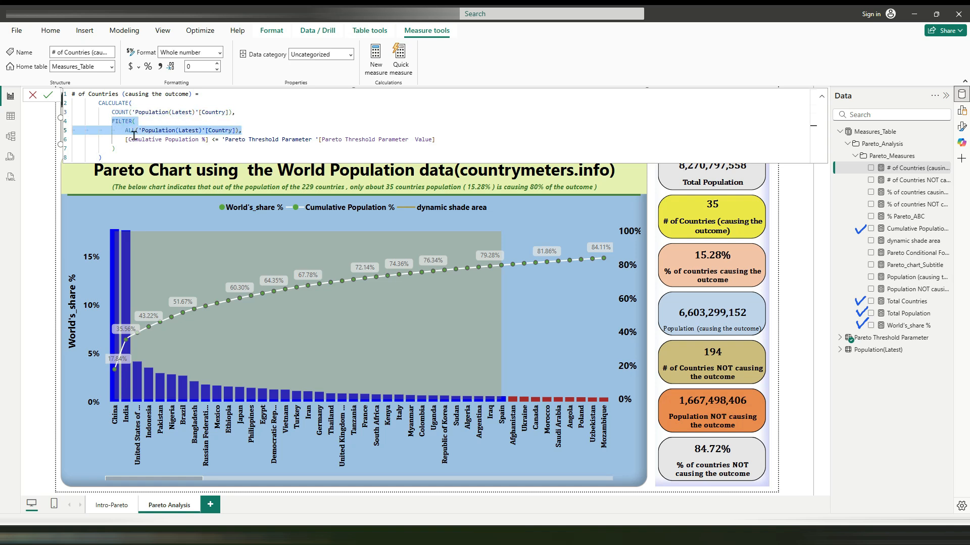
{"action": "left_click_drag", "start_coordinate": [126, 139], "coordinate": [437, 141]}
{"action": "left_click", "coordinate": [159, 158]}
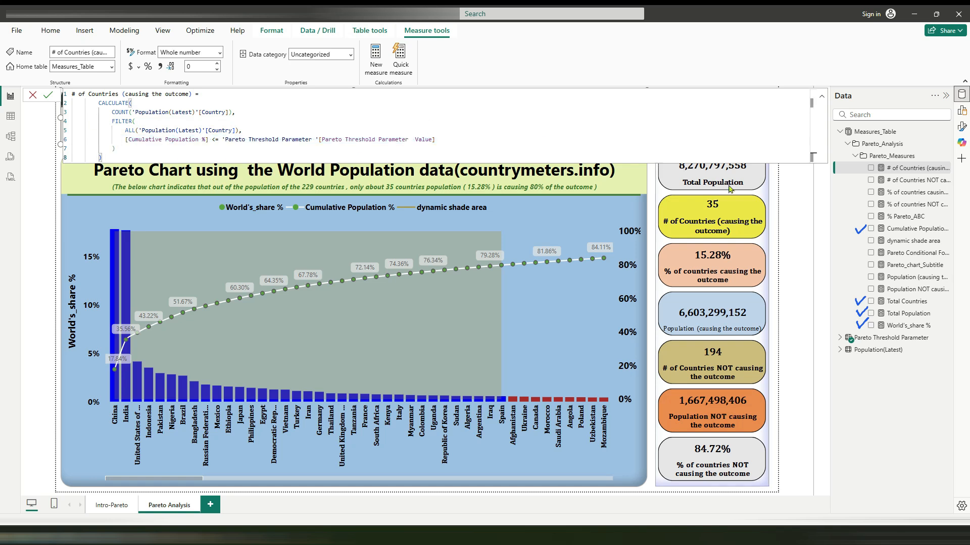
Review the formulas of the # of Countries NOT causing the outcome and % of countries causing the outcome measures.
{"action": "left_click", "coordinate": [924, 184]}
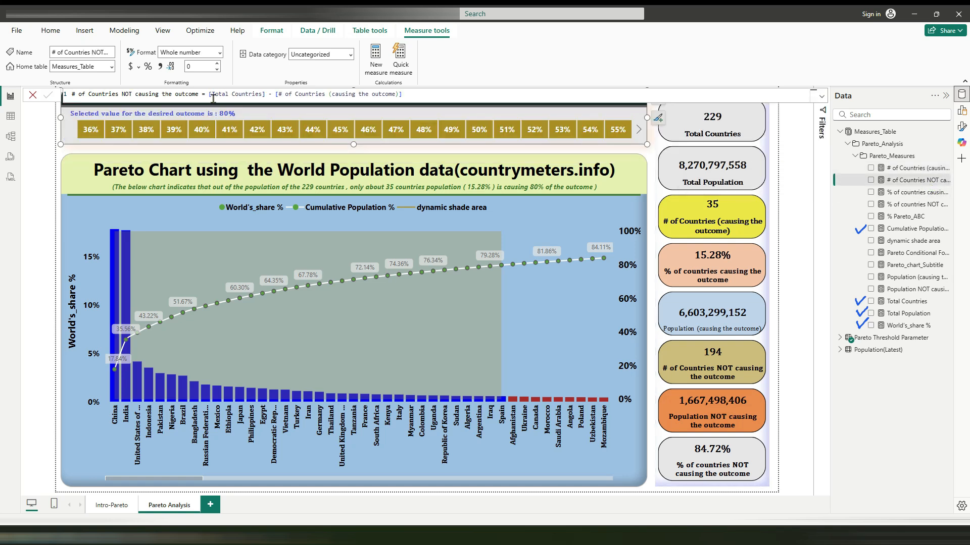
{"action": "left_click_drag", "start_coordinate": [208, 94], "coordinate": [403, 94]}
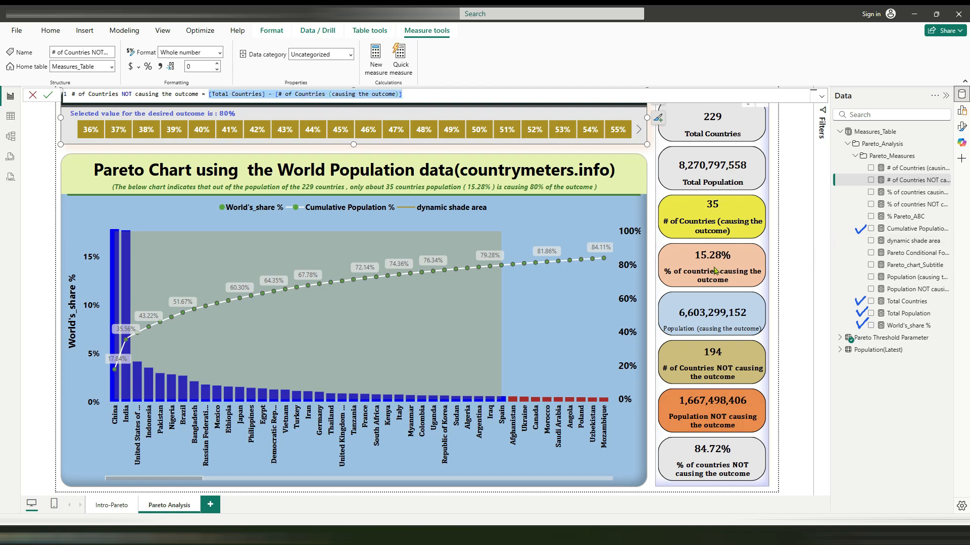
{"action": "left_click", "coordinate": [908, 194]}
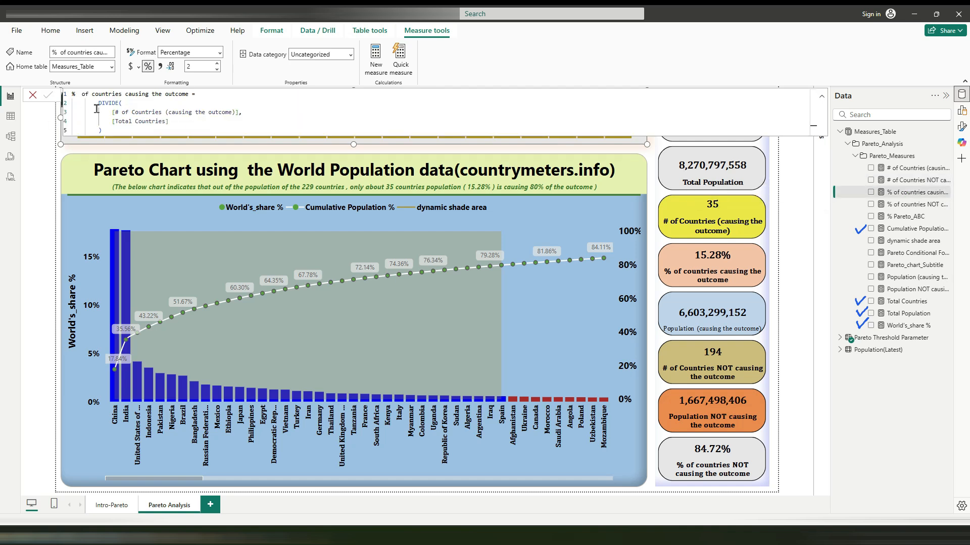
{"action": "left_click_drag", "start_coordinate": [114, 111], "coordinate": [237, 112]}
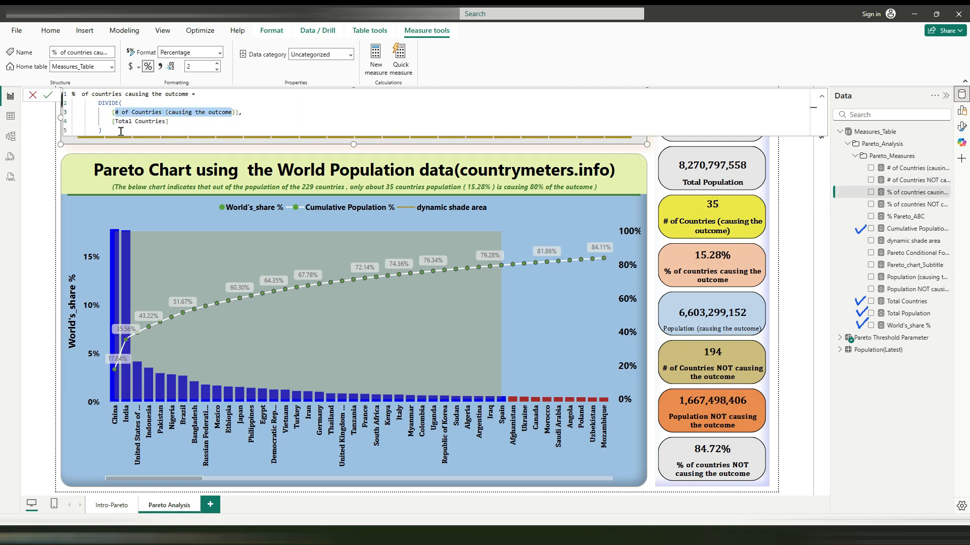
{"action": "left_click_drag", "start_coordinate": [121, 130], "coordinate": [71, 96]}
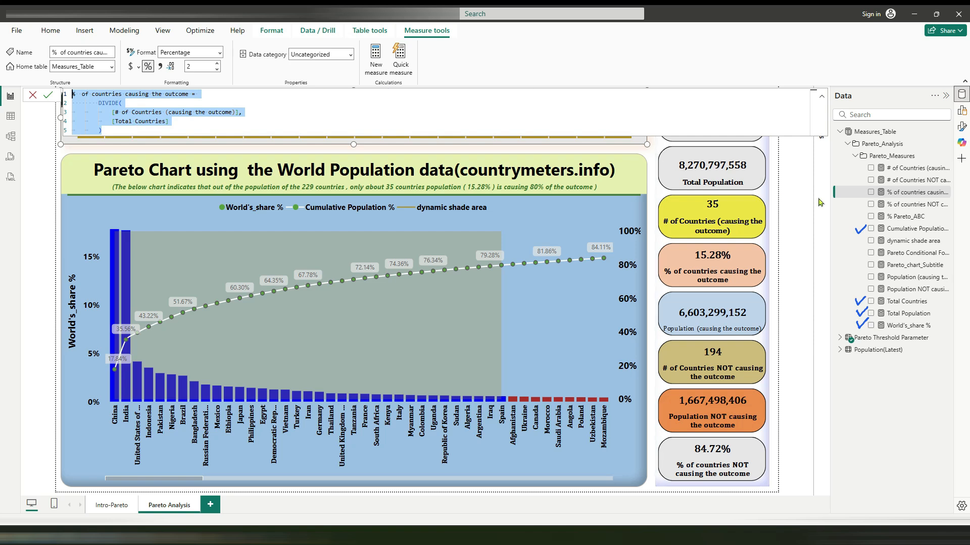
Review the formulas of the % of countries NOT causing the outcome and Pareto Conditional Format measures, leaving both unedited.
{"action": "left_click", "coordinate": [898, 207]}
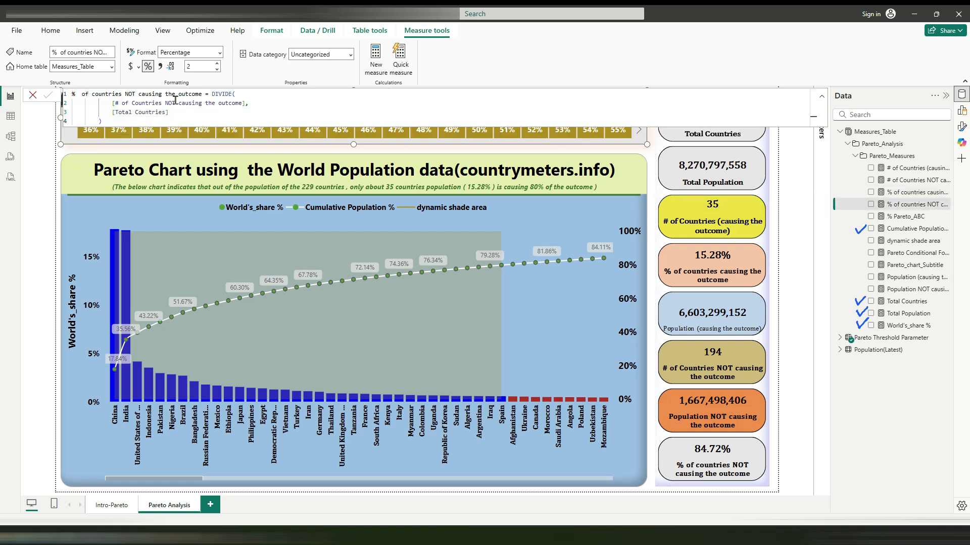
{"action": "left_click_drag", "start_coordinate": [73, 95], "coordinate": [248, 119]}
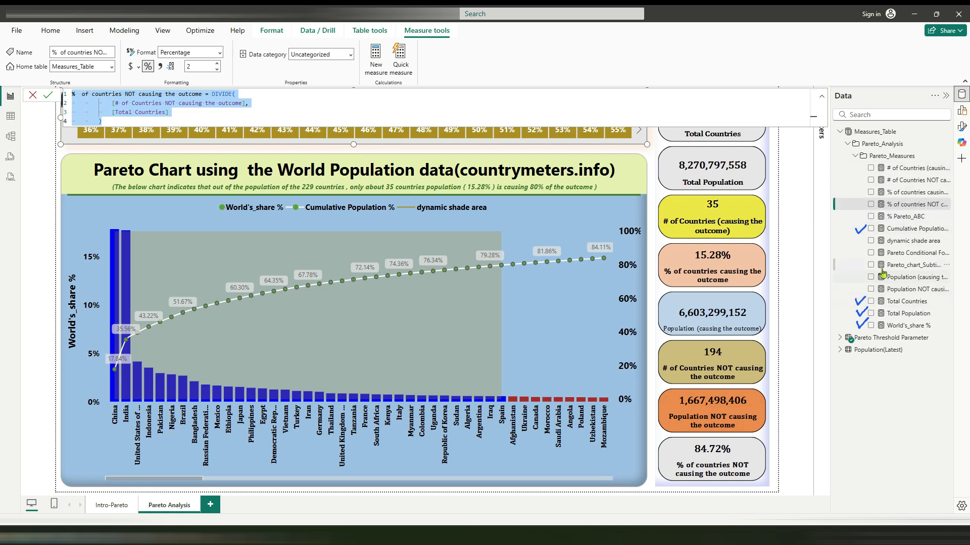
{"action": "left_click", "coordinate": [911, 258]}
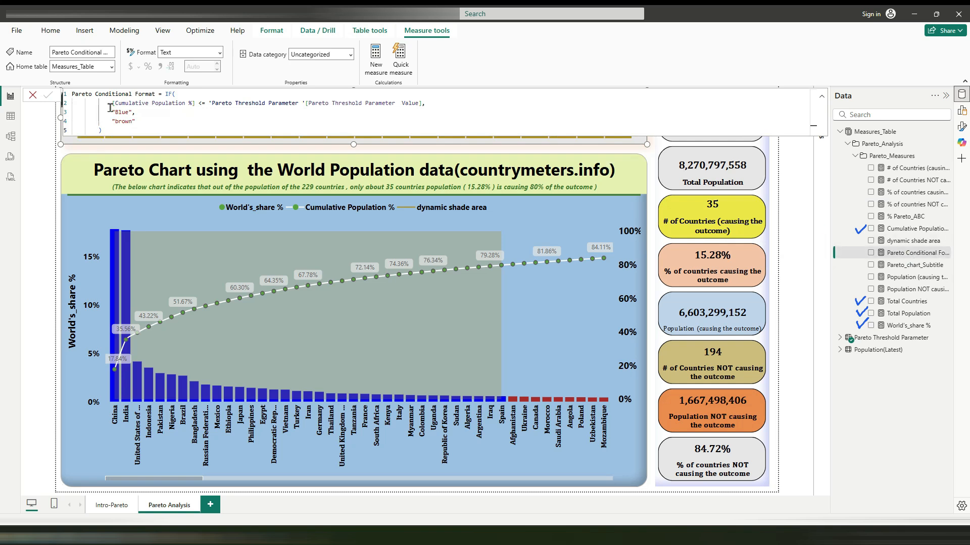
{"action": "left_click_drag", "start_coordinate": [110, 106], "coordinate": [423, 103]}
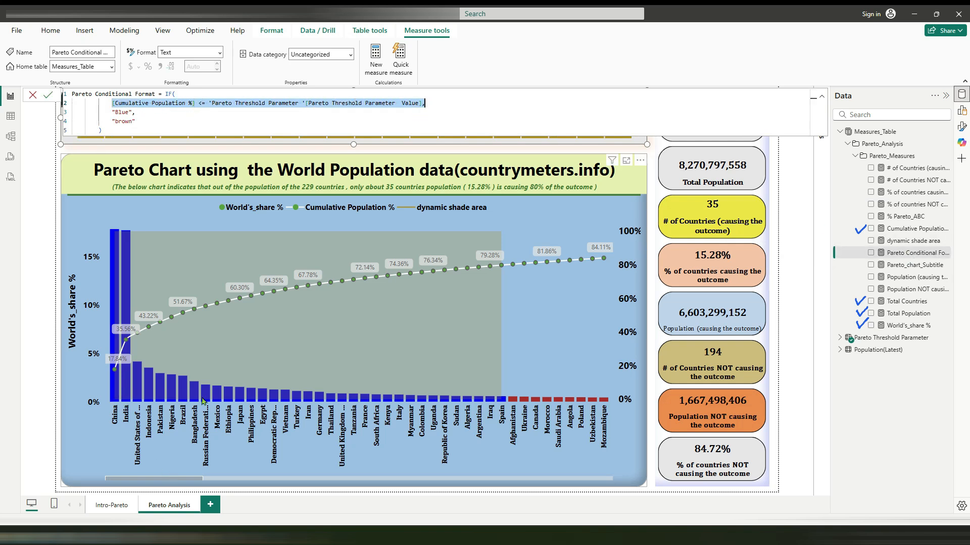
{"action": "left_click", "coordinate": [33, 95]}
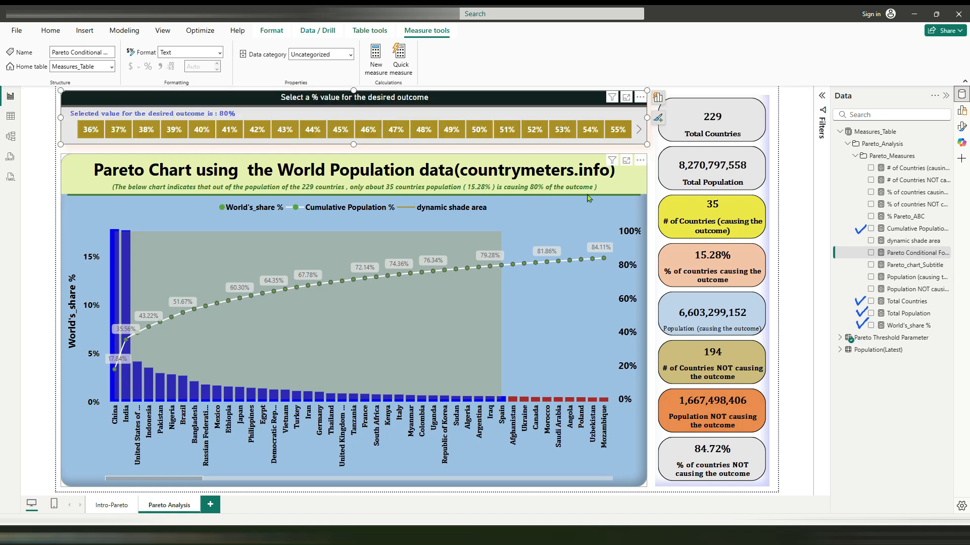
Inspect which fields are assigned to the Pareto chart's X-axis, column y-axis and line y-axis.
{"action": "left_click", "coordinate": [646, 187]}
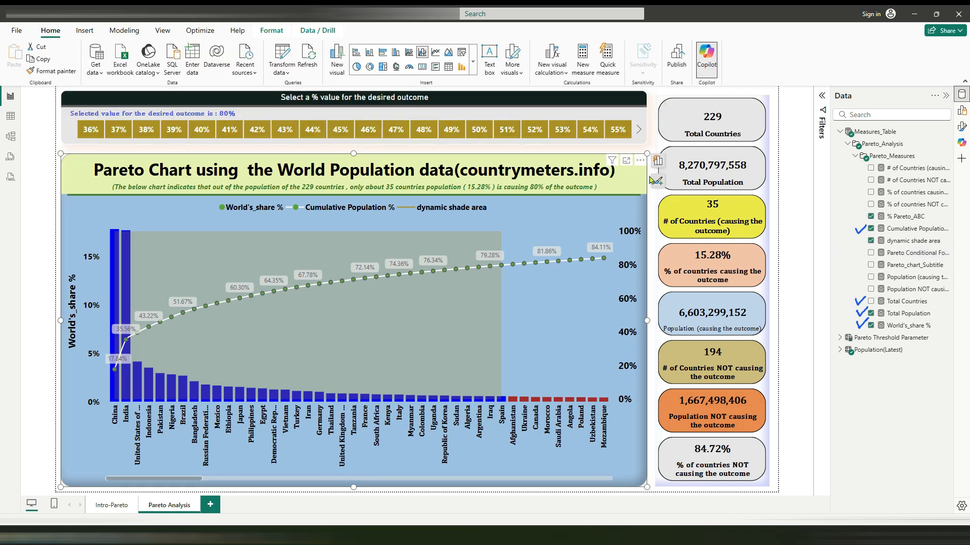
{"action": "left_click", "coordinate": [657, 165]}
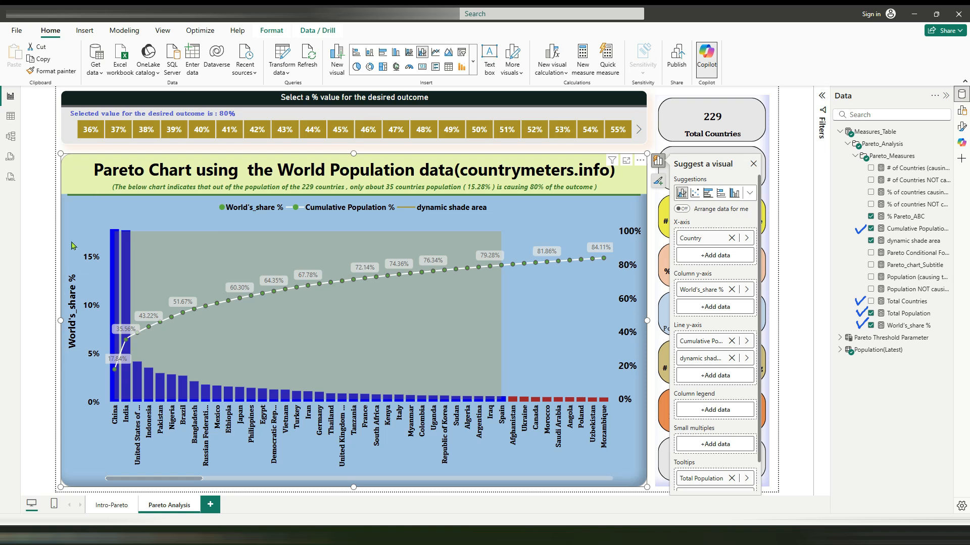
{"action": "left_click", "coordinate": [752, 164]}
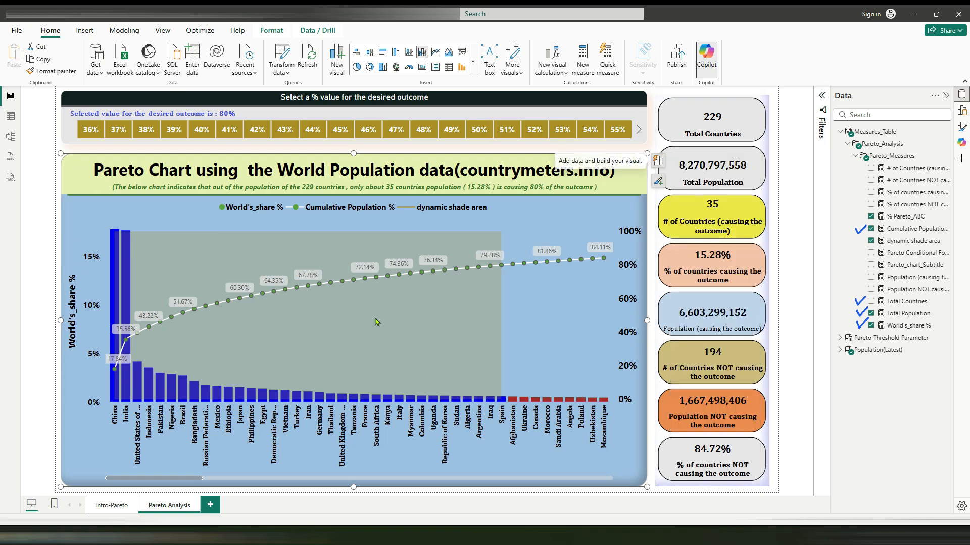
{"action": "left_click", "coordinate": [655, 162]}
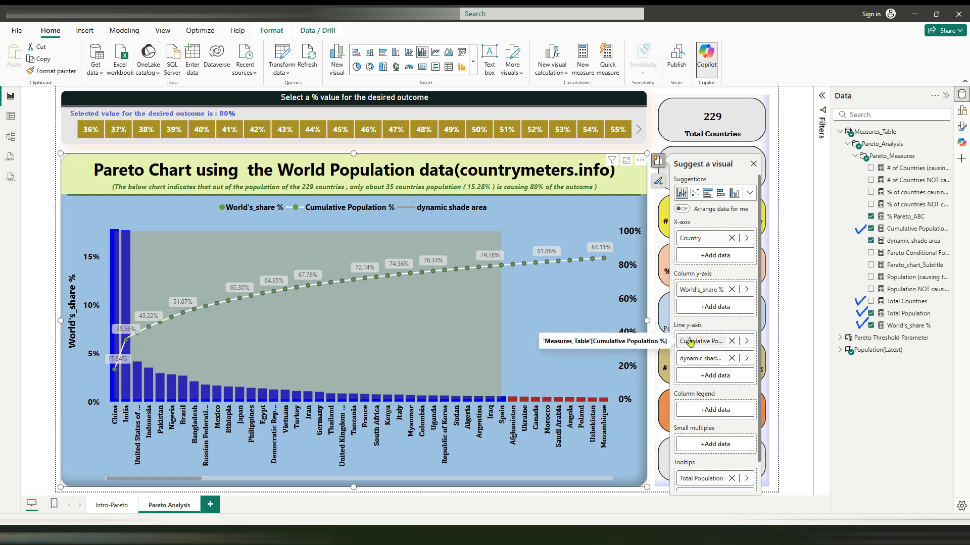
{"action": "left_click", "coordinate": [753, 163]}
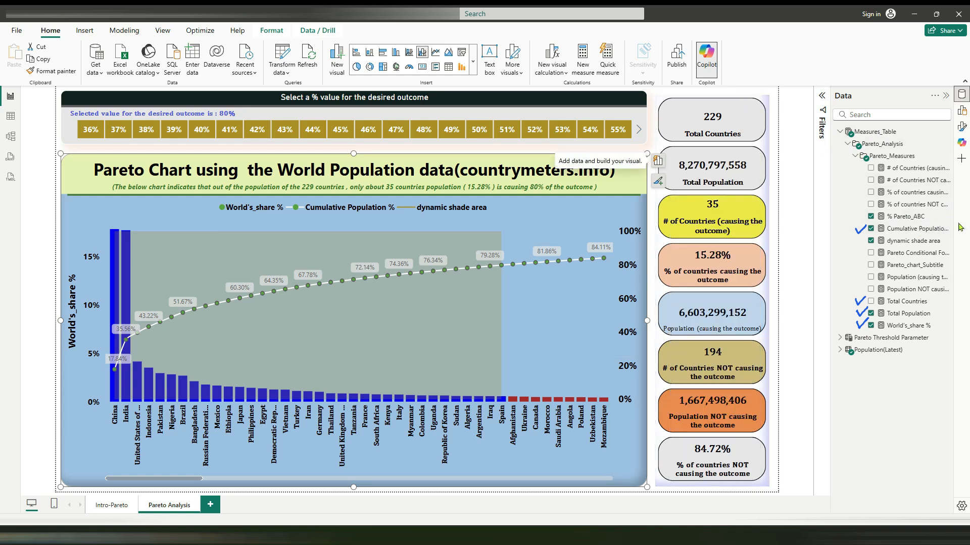
Compare the Pareto Conditional Format measure's IF condition and its Blue and brown results with the colours of the chart's bars.
{"action": "left_click", "coordinate": [904, 255]}
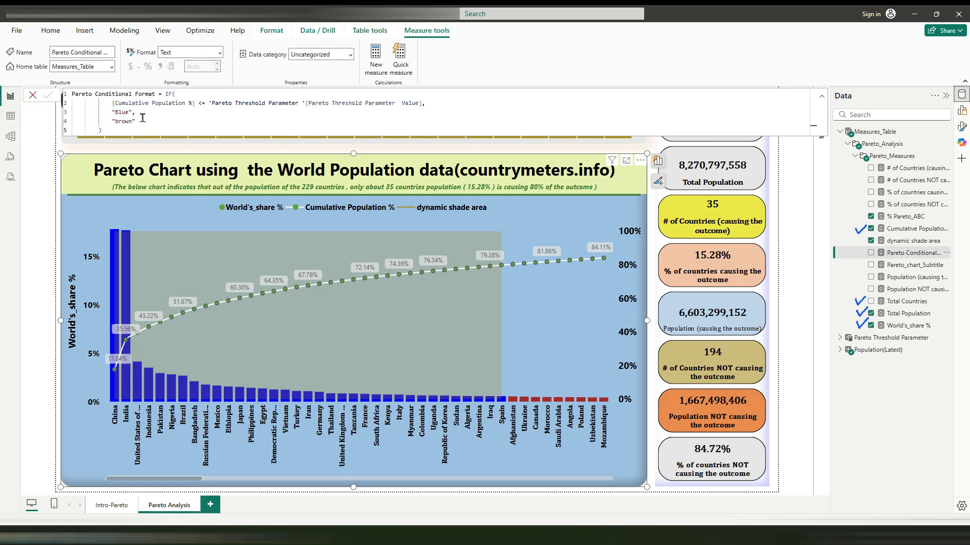
{"action": "left_click_drag", "start_coordinate": [112, 102], "coordinate": [97, 116]}
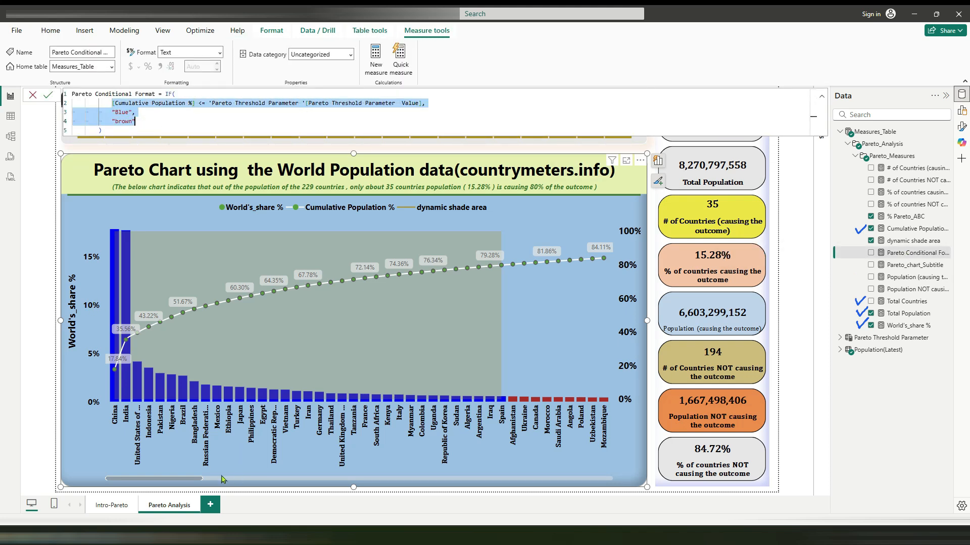
{"action": "left_click_drag", "start_coordinate": [192, 481], "coordinate": [280, 470]}
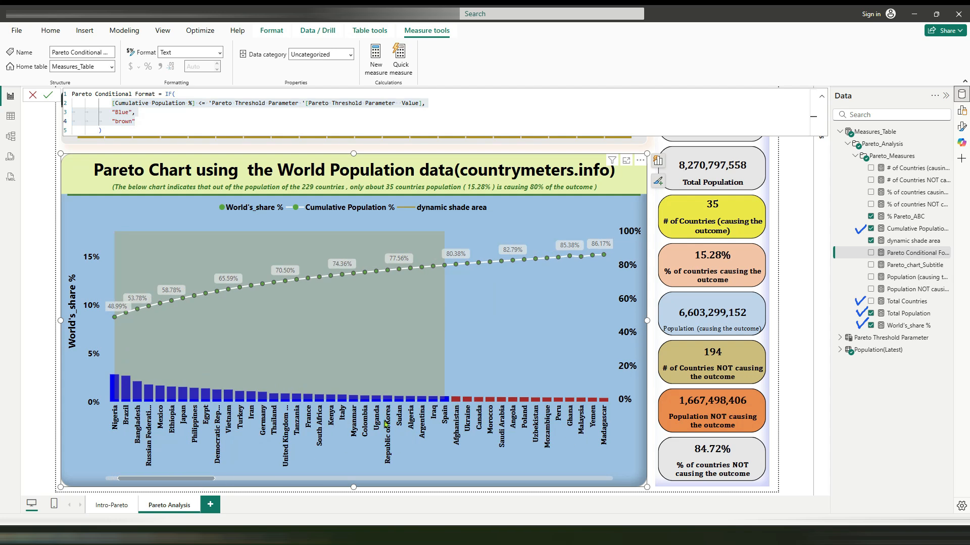
{"action": "left_click_drag", "start_coordinate": [184, 485], "coordinate": [145, 483]}
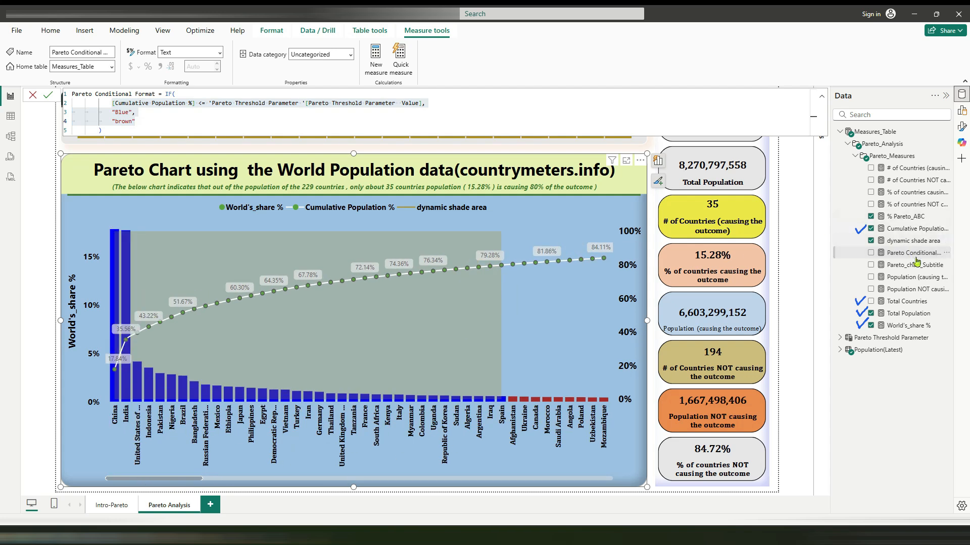
Examine how the Pareto_chart_Subtitle formula combines text and measures to build the chart's subtitle, without editing it.
{"action": "left_click", "coordinate": [904, 268]}
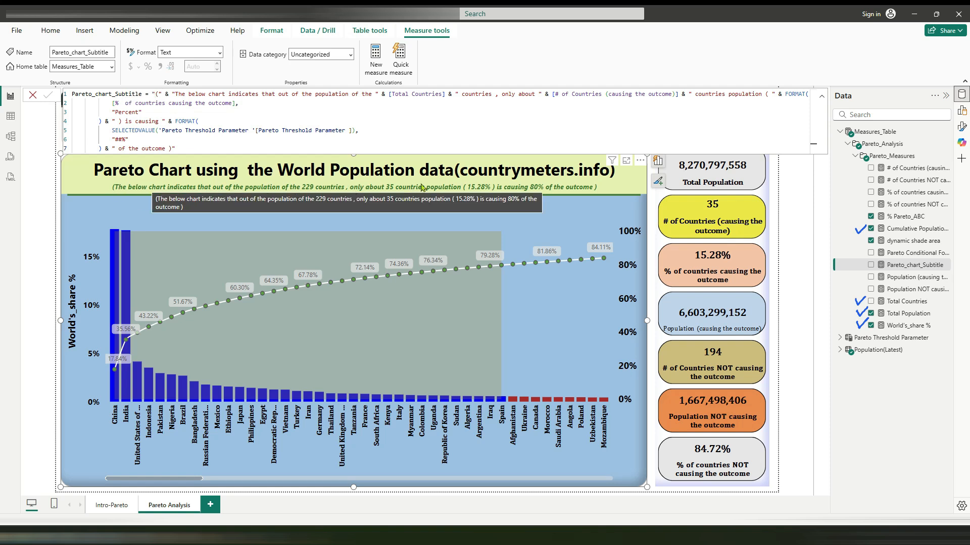
{"action": "left_click_drag", "start_coordinate": [155, 94], "coordinate": [739, 99]}
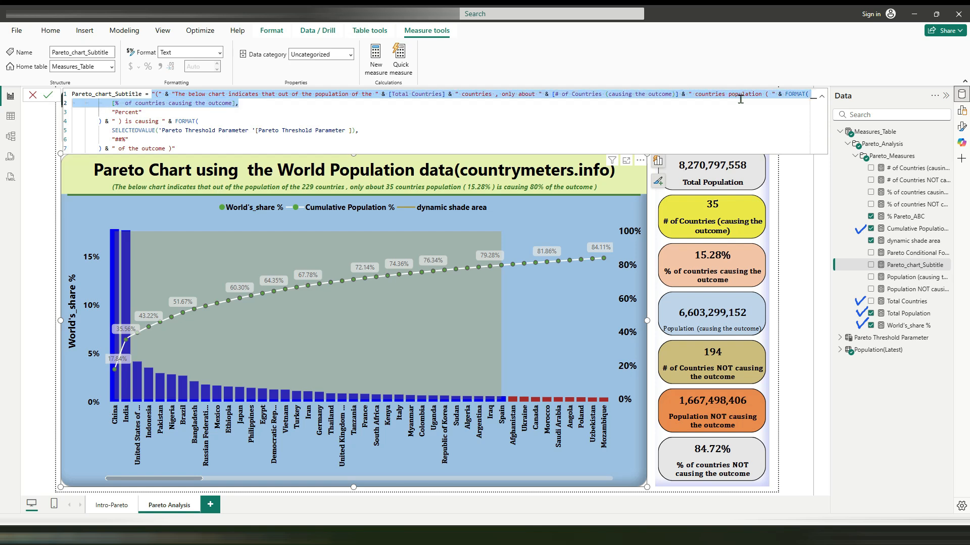
{"action": "left_click_drag", "start_coordinate": [125, 122], "coordinate": [181, 148]}
{"action": "left_click", "coordinate": [187, 148]}
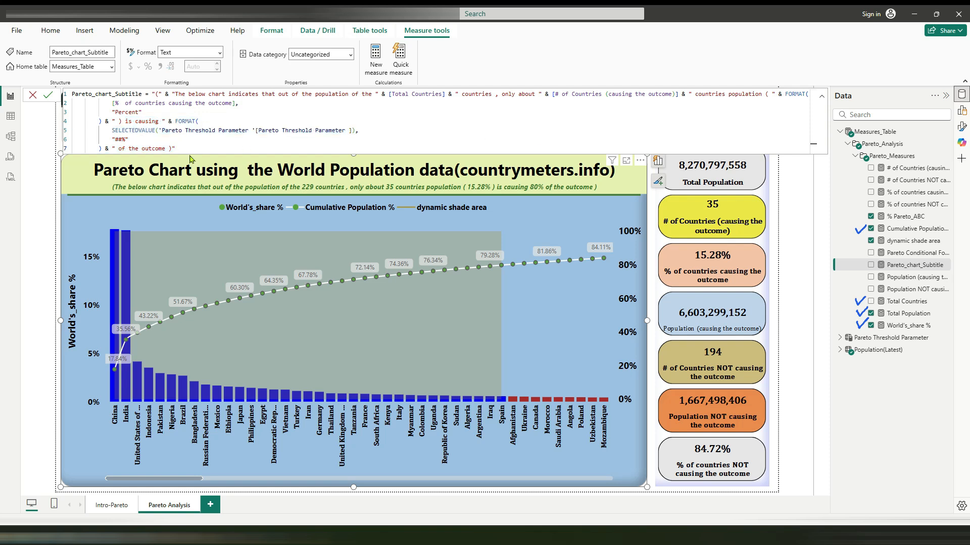
{"action": "left_click_drag", "start_coordinate": [187, 149], "coordinate": [150, 95]}
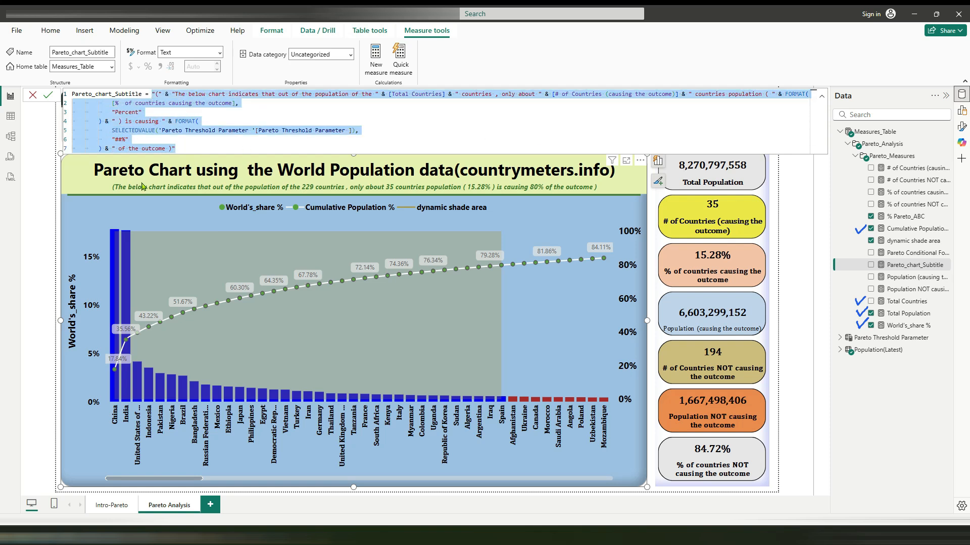
{"action": "left_click", "coordinate": [33, 96]}
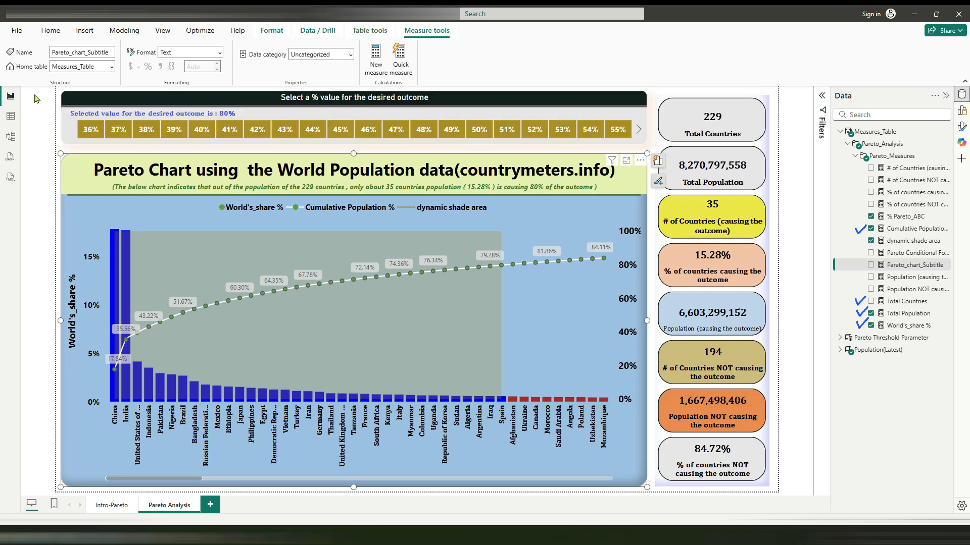
Try 40% as the desired outcome, set it to 48%, and recheck the Pareto_chart_Subtitle formula against the chart's subtitle.
{"action": "left_click", "coordinate": [203, 130]}
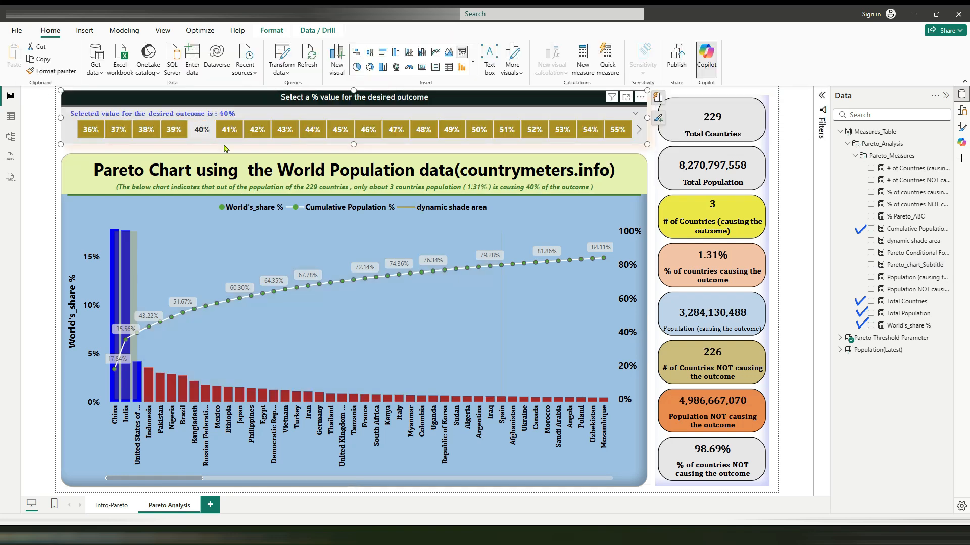
{"action": "left_click", "coordinate": [424, 130]}
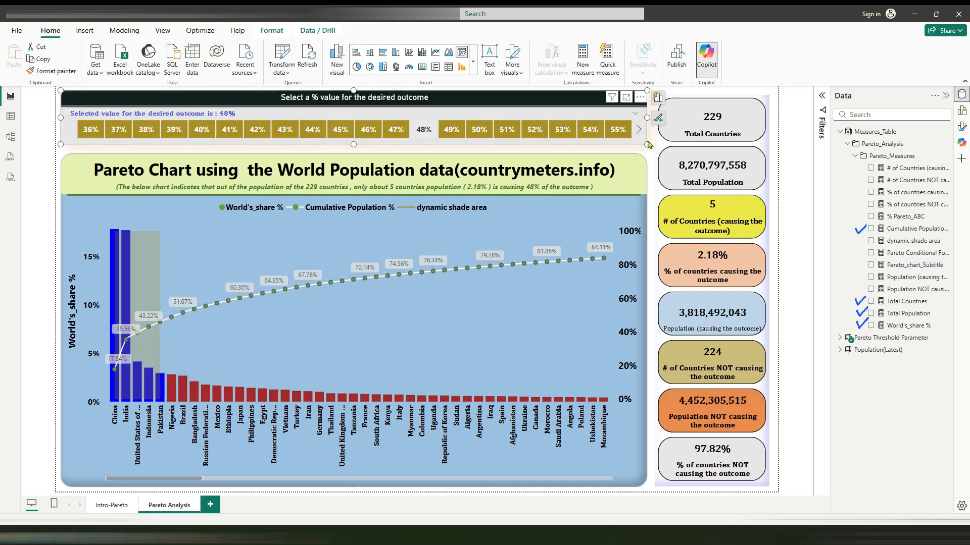
{"action": "left_click", "coordinate": [932, 253]}
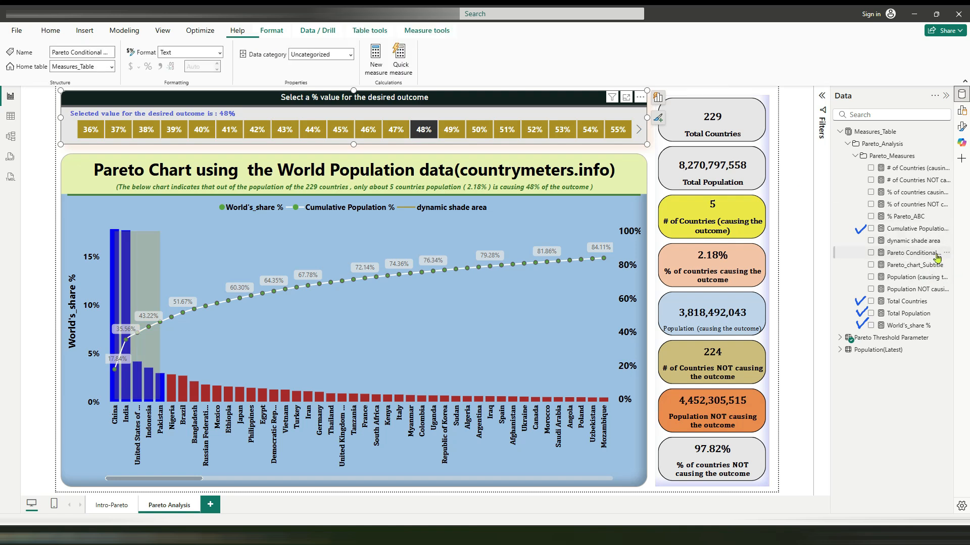
{"action": "left_click", "coordinate": [912, 266]}
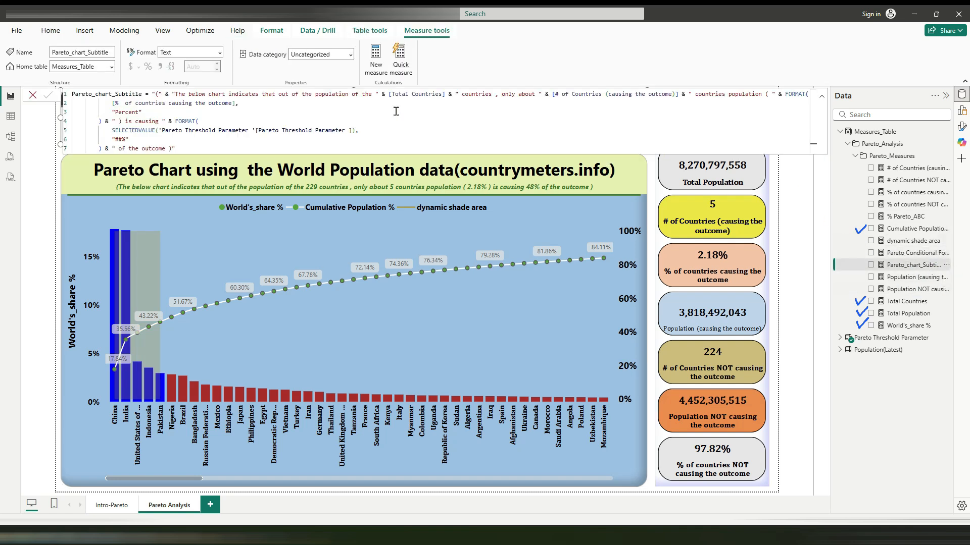
{"action": "left_click_drag", "start_coordinate": [152, 93], "coordinate": [306, 106]}
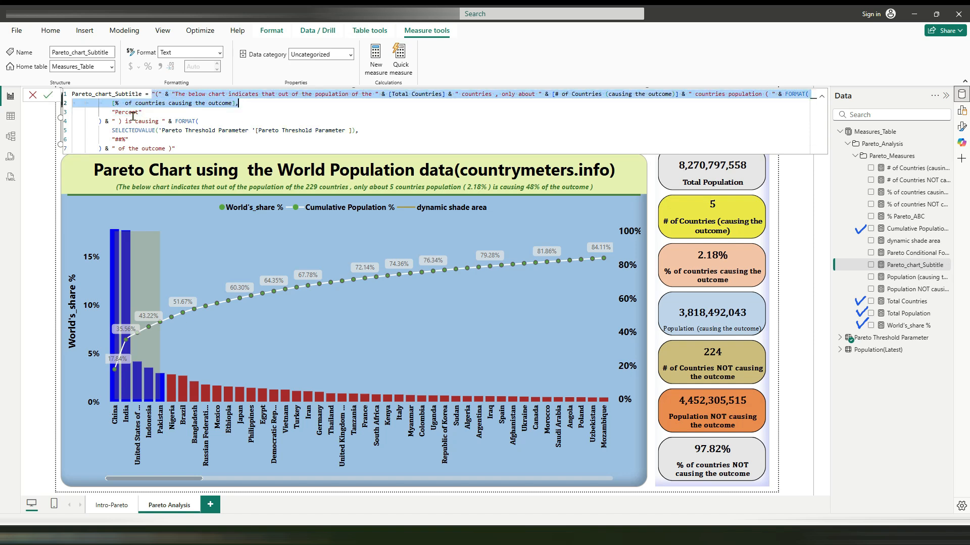
{"action": "left_click_drag", "start_coordinate": [112, 112], "coordinate": [142, 113]}
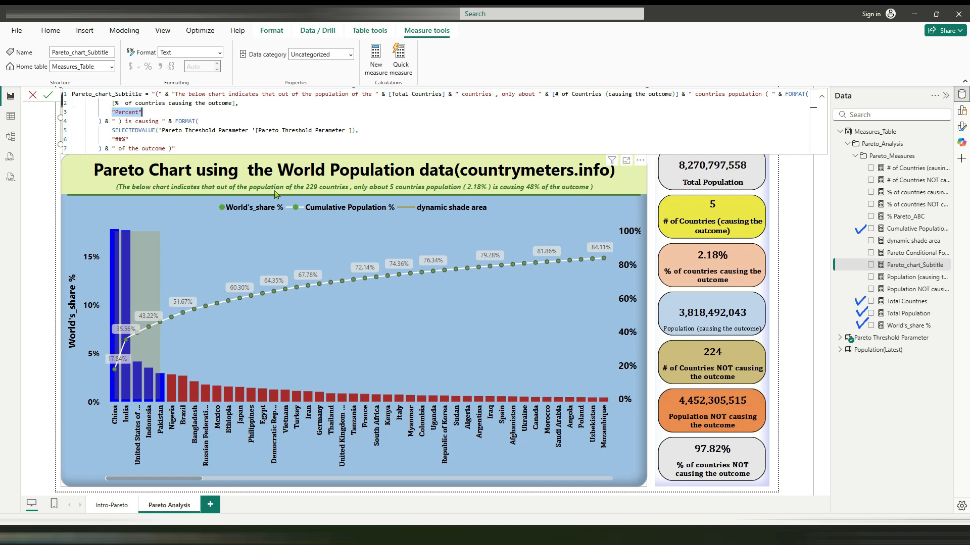
{"action": "left_click_drag", "start_coordinate": [98, 121], "coordinate": [181, 149]}
{"action": "left_click", "coordinate": [33, 97]}
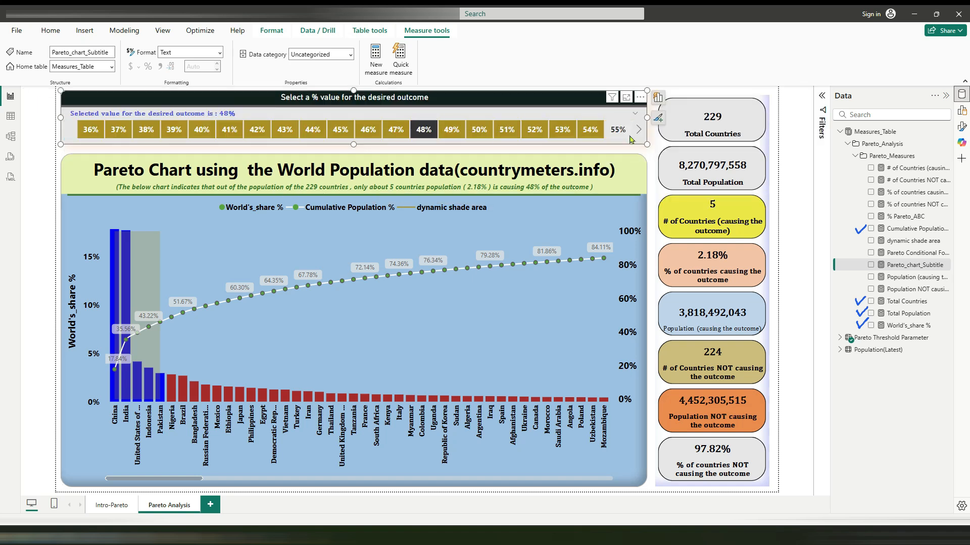
Examine the Population (causing the outcome) formula, including its PopulationOfCountriesCauses variable, the CALCULATE and FILTER expressions and the RETURN part.
{"action": "left_click", "coordinate": [913, 278]}
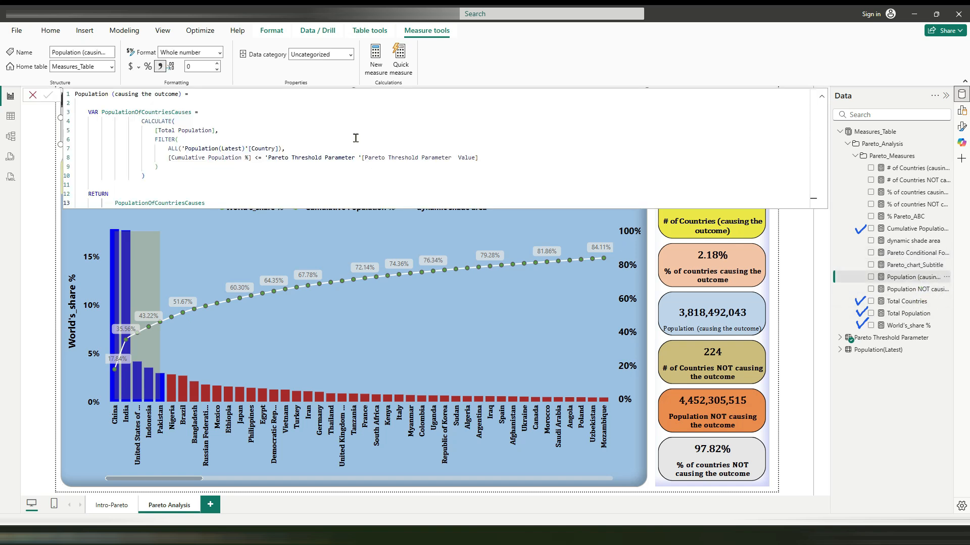
{"action": "left_click", "coordinate": [77, 96]}
{"action": "left_click_drag", "start_coordinate": [151, 98], "coordinate": [181, 95]}
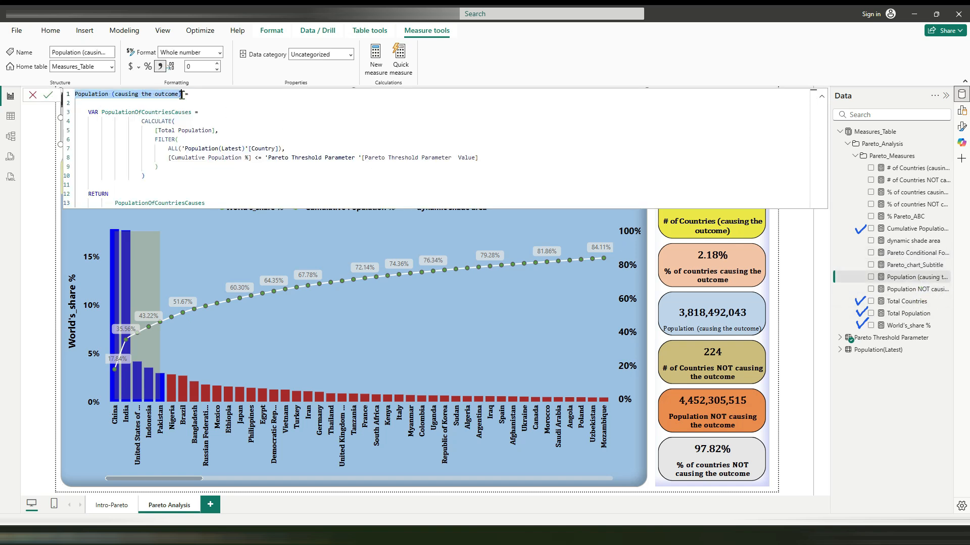
{"action": "left_click_drag", "start_coordinate": [85, 111], "coordinate": [207, 179]}
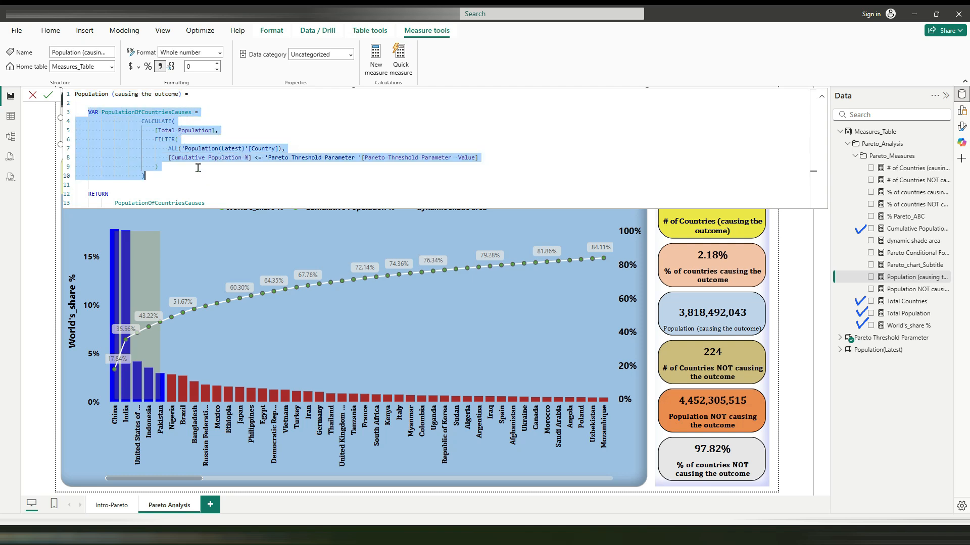
{"action": "left_click", "coordinate": [265, 133]}
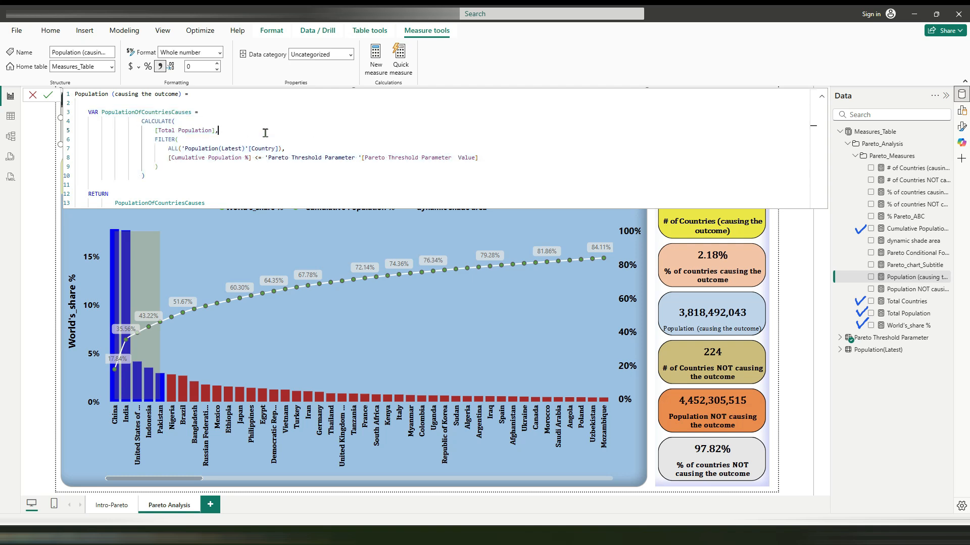
{"action": "left_click_drag", "start_coordinate": [154, 129], "coordinate": [156, 172]}
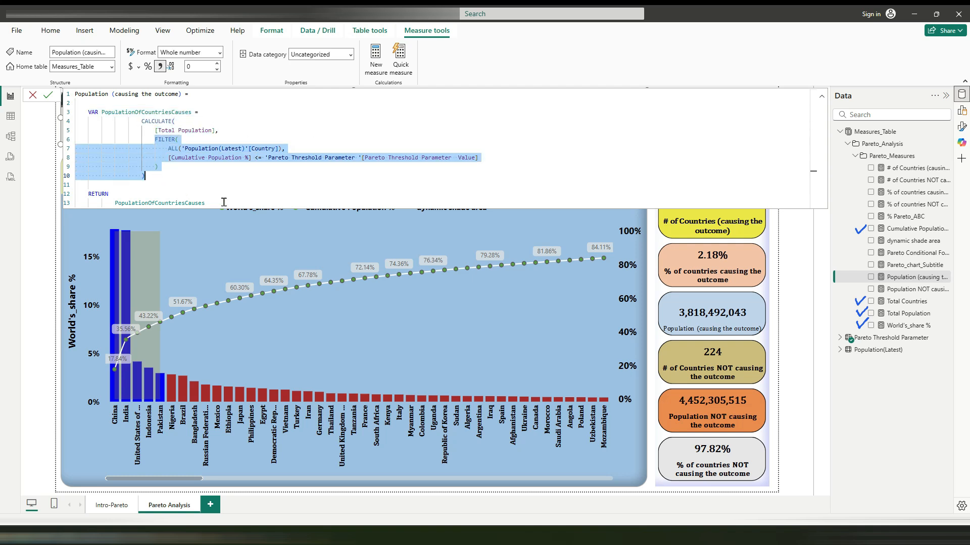
{"action": "left_click_drag", "start_coordinate": [205, 203], "coordinate": [86, 113]}
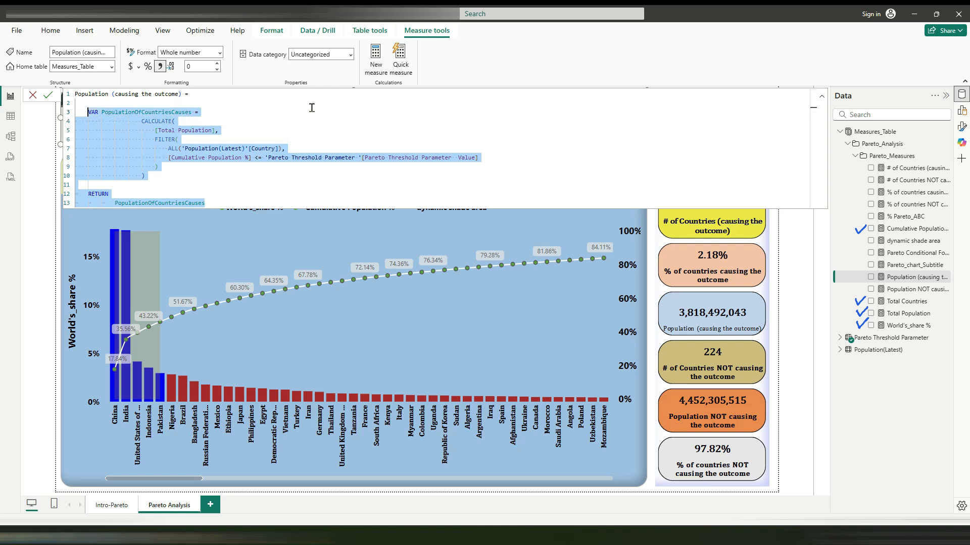
Review the subtraction formula of the Population NOT causing the outcome measure and leave it unedited.
{"action": "left_click", "coordinate": [909, 291]}
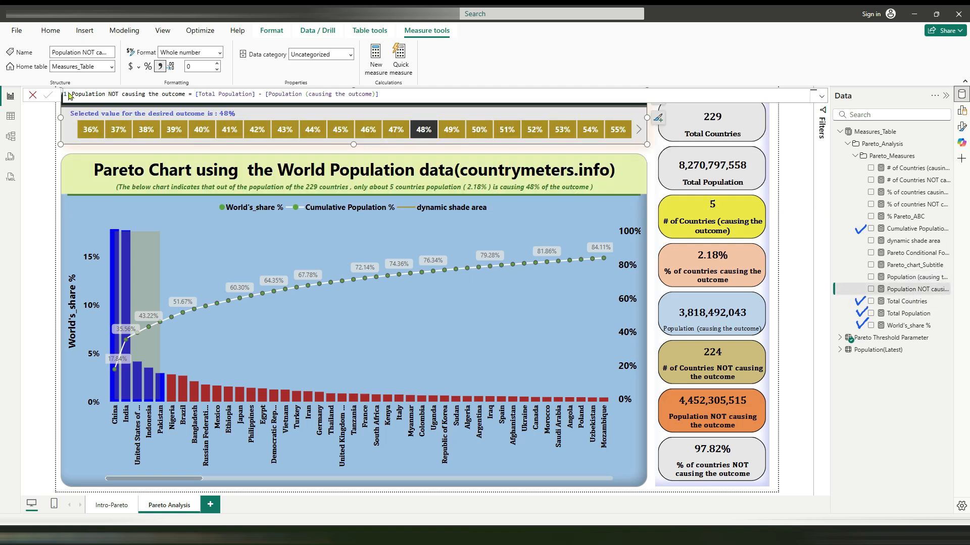
{"action": "triple_click", "coordinate": [311, 99]}
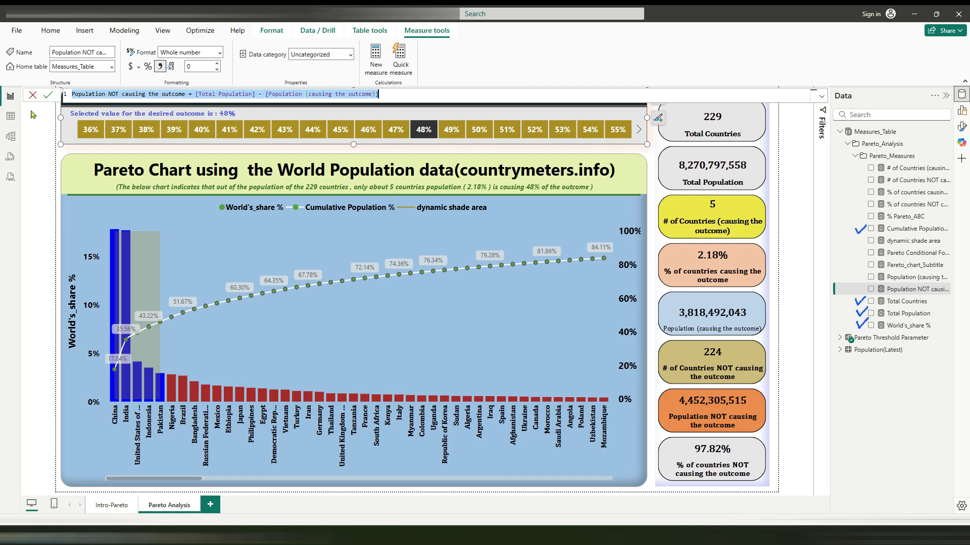
{"action": "left_click", "coordinate": [33, 96]}
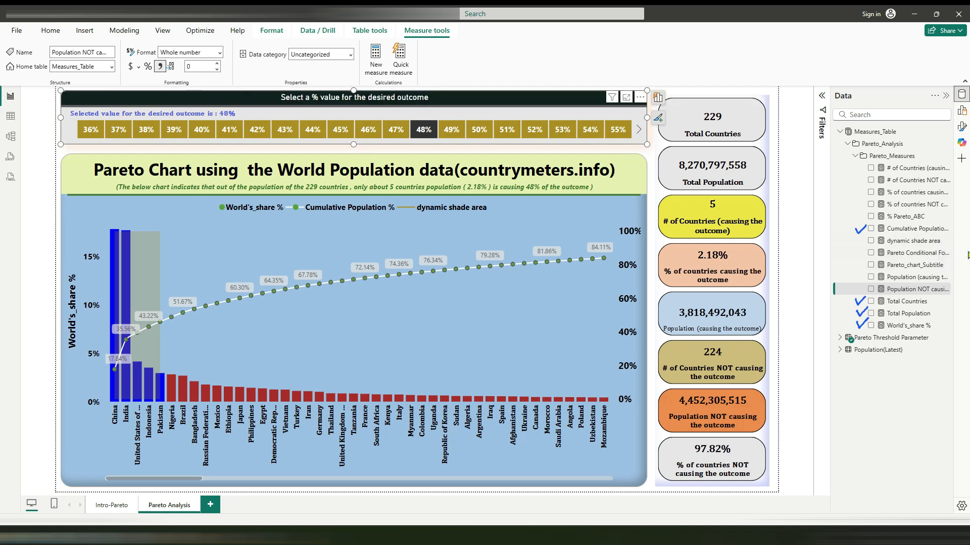
Examine the % Pareto_ABC formula, including its SWITCH thresholds and the A, B and C category labels, and leave it unedited.
{"action": "left_click", "coordinate": [904, 216]}
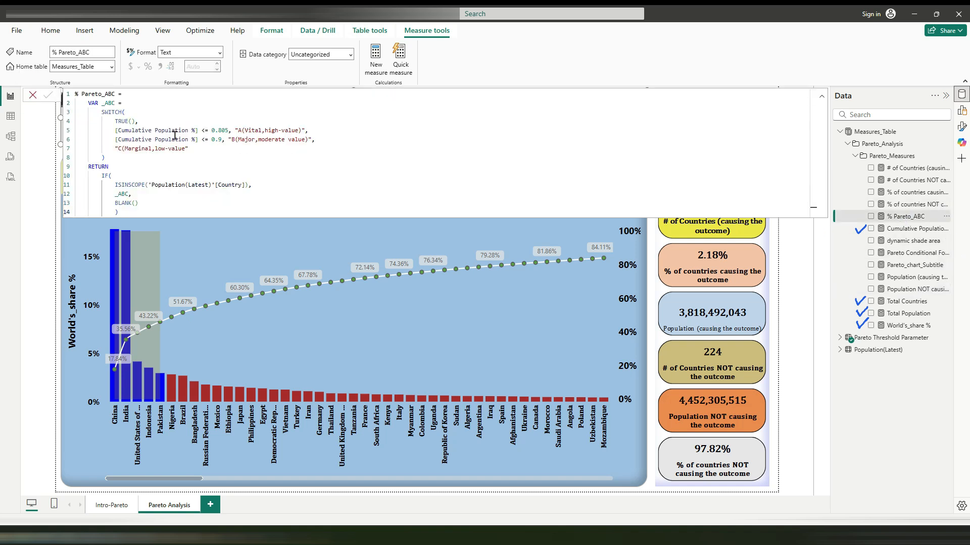
{"action": "left_click_drag", "start_coordinate": [75, 97], "coordinate": [310, 130]}
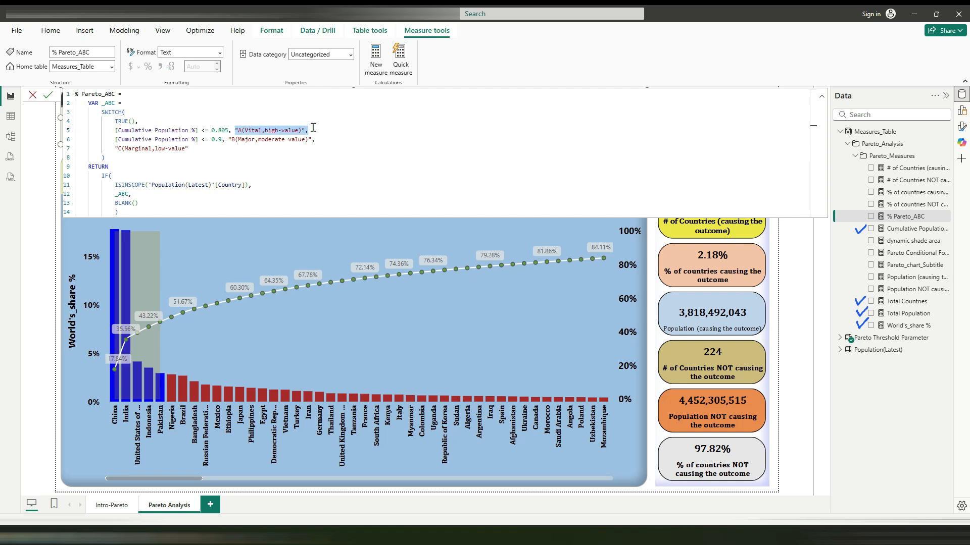
{"action": "left_click_drag", "start_coordinate": [112, 139], "coordinate": [313, 139]}
{"action": "left_click_drag", "start_coordinate": [114, 148], "coordinate": [200, 152]}
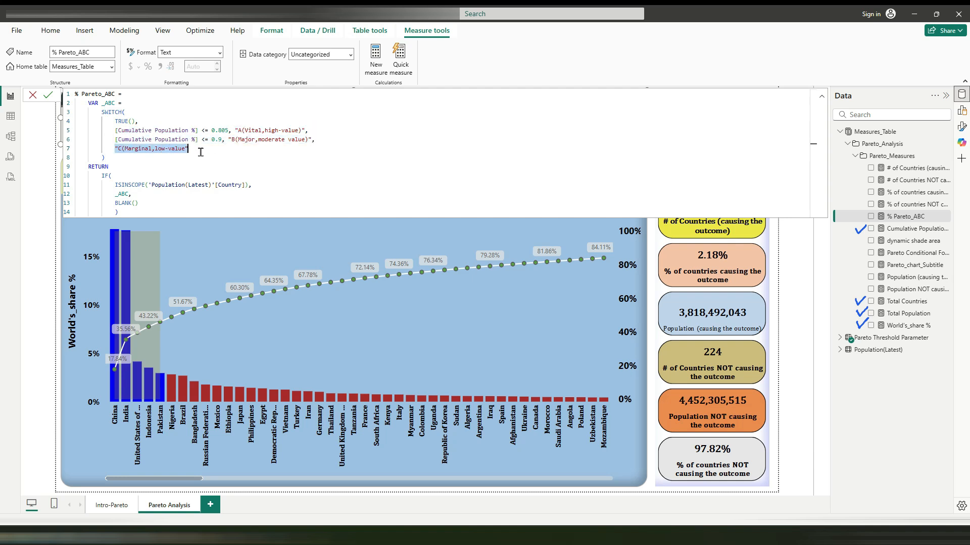
{"action": "left_click_drag", "start_coordinate": [119, 212], "coordinate": [72, 96]}
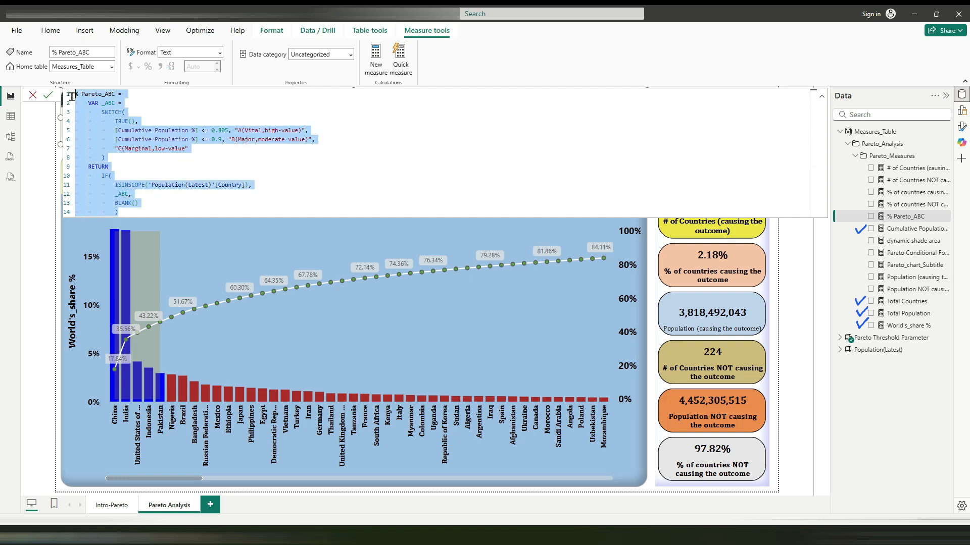
{"action": "left_click", "coordinate": [33, 96]}
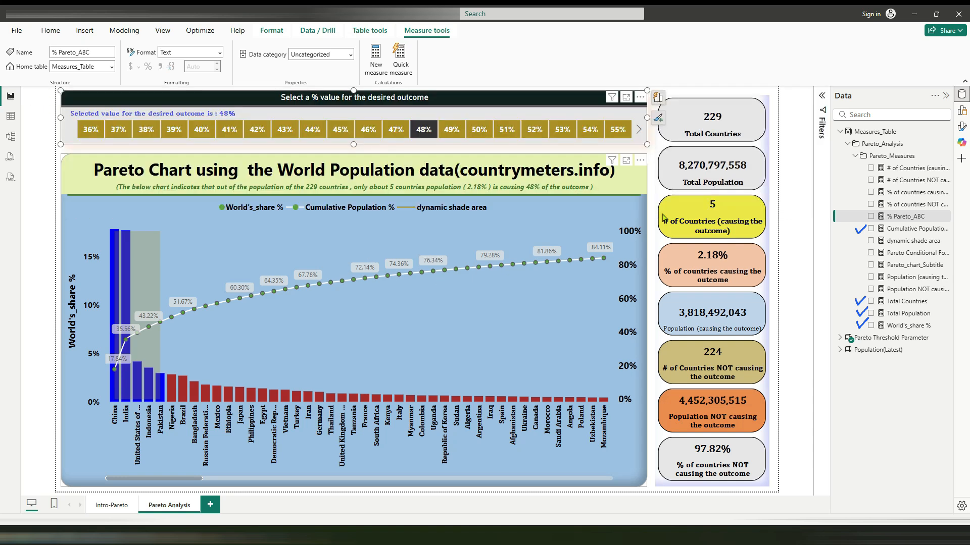
Review the fields assigned to the Pareto chart, including Total Population and % Pareto_ABC in its tooltips.
{"action": "left_click", "coordinate": [649, 183]}
{"action": "left_click", "coordinate": [658, 161]}
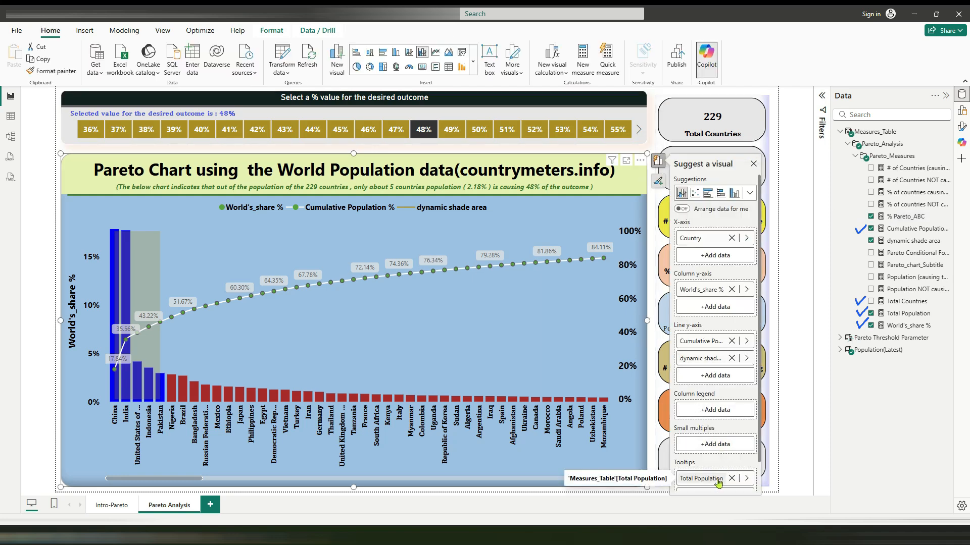
{"action": "scroll", "coordinate": [717, 480], "scroll_direction": "down", "scroll_amount": 1}
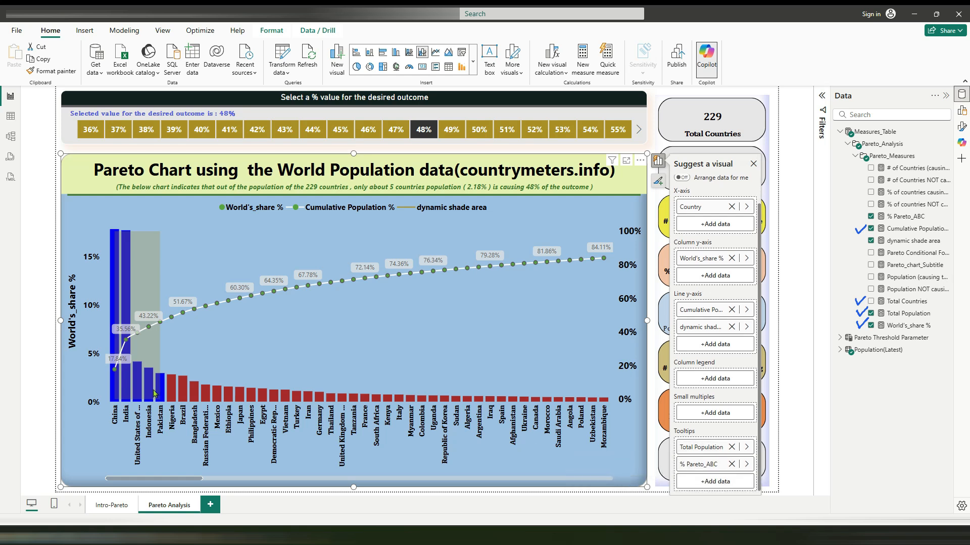
{"action": "mouse_move", "coordinate": [152, 393]}
{"action": "left_click", "coordinate": [753, 163]}
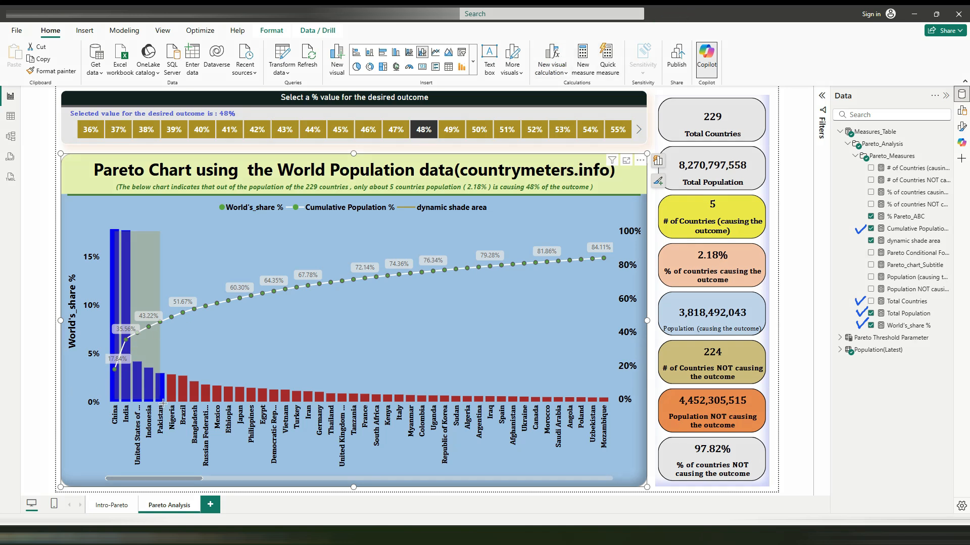
Examine the dynamic shade area measure's IF formula comparing Cumulative Population % with the Pareto Threshold Parameter value.
{"action": "left_click_drag", "start_coordinate": [163, 403], "coordinate": [162, 211]}
{"action": "left_click", "coordinate": [813, 18]}
{"action": "left_click", "coordinate": [907, 242]}
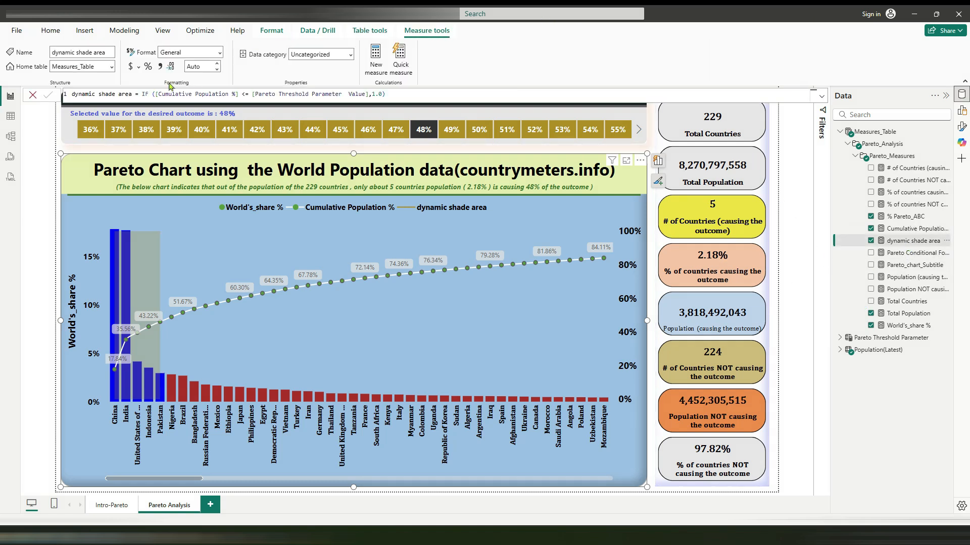
{"action": "left_click_drag", "start_coordinate": [146, 95], "coordinate": [376, 94]}
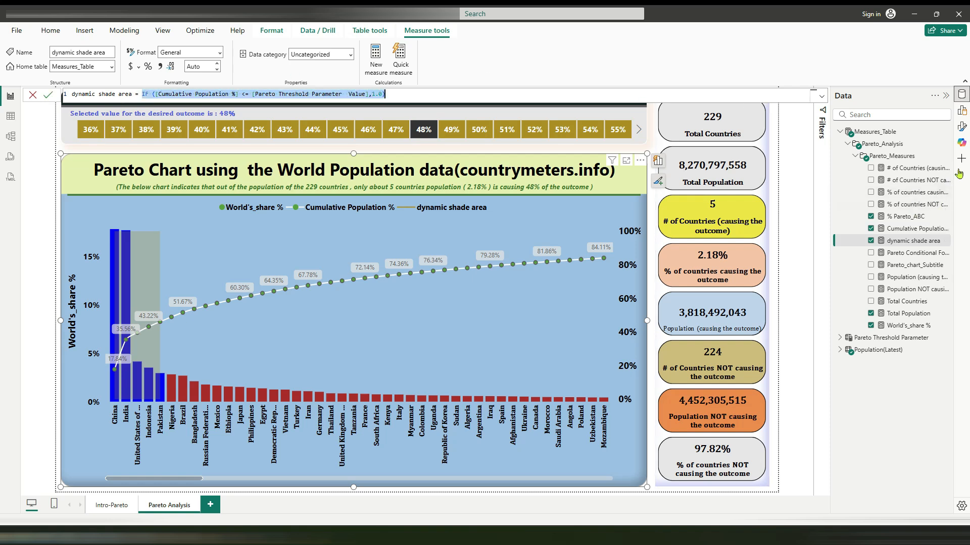
Review the chart's error bar settings for the dynamic shade area, World's_share % and Cumulative Population % series without enabling any.
{"action": "left_click", "coordinate": [963, 128]}
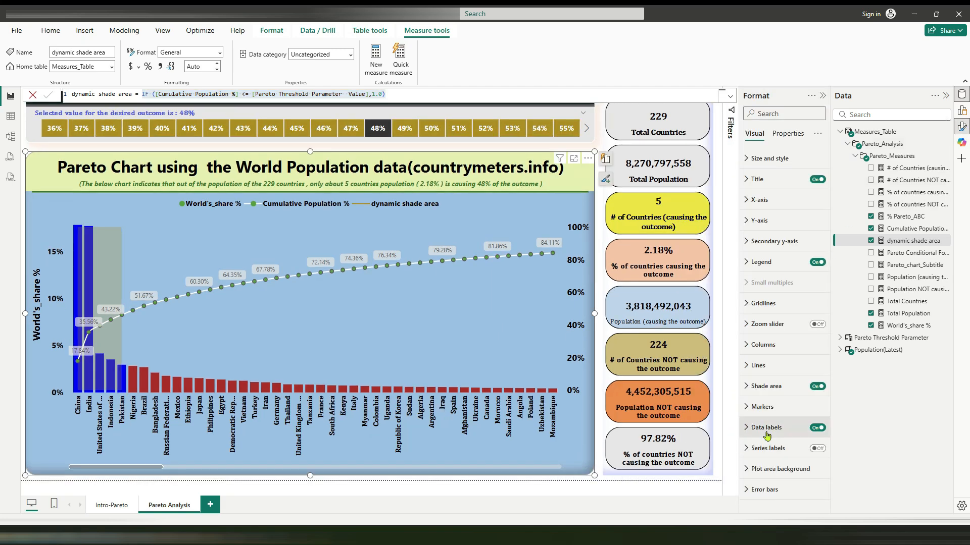
{"action": "left_click", "coordinate": [779, 426]}
{"action": "scroll", "coordinate": [780, 424], "scroll_direction": "down", "scroll_amount": 6}
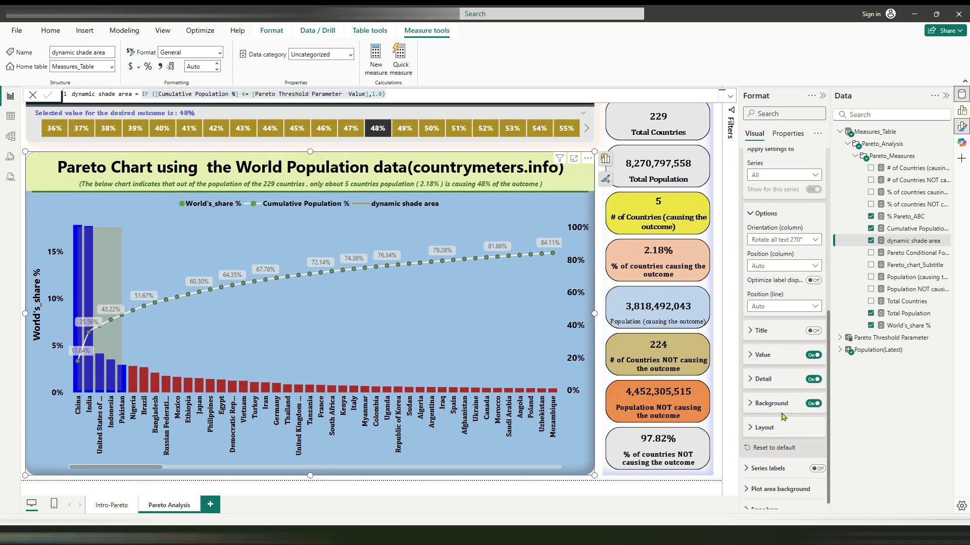
{"action": "left_click", "coordinate": [767, 498]}
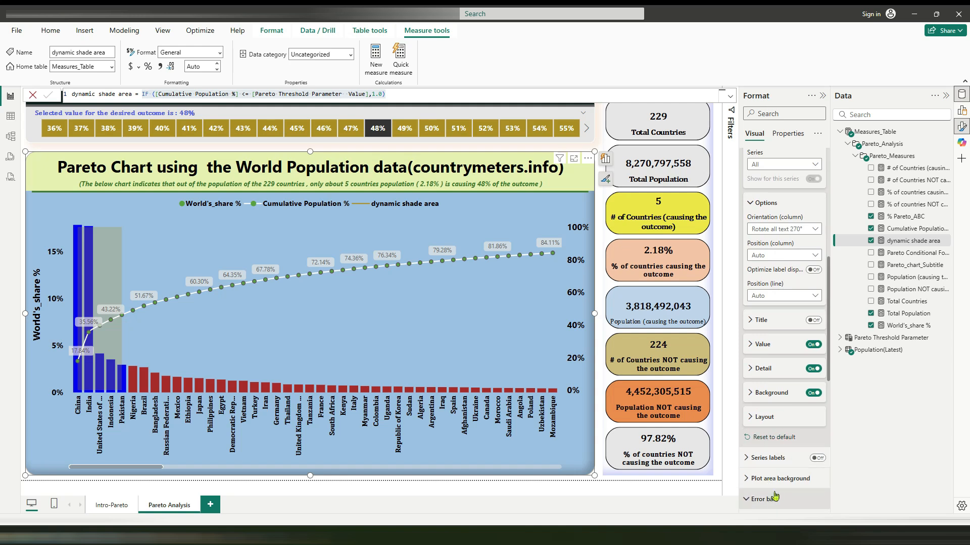
{"action": "scroll", "coordinate": [772, 443], "scroll_direction": "down", "scroll_amount": 5}
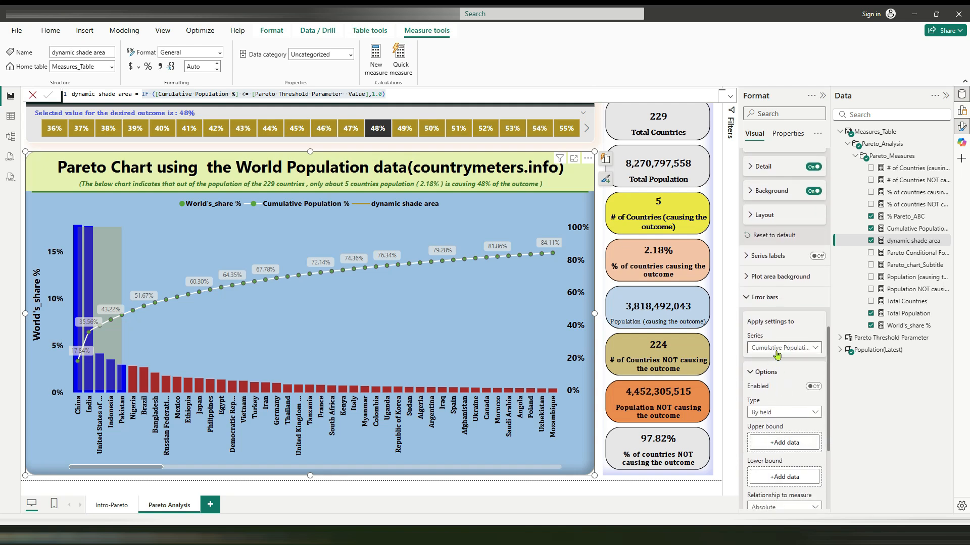
{"action": "scroll", "coordinate": [781, 377], "scroll_direction": "down", "scroll_amount": 2}
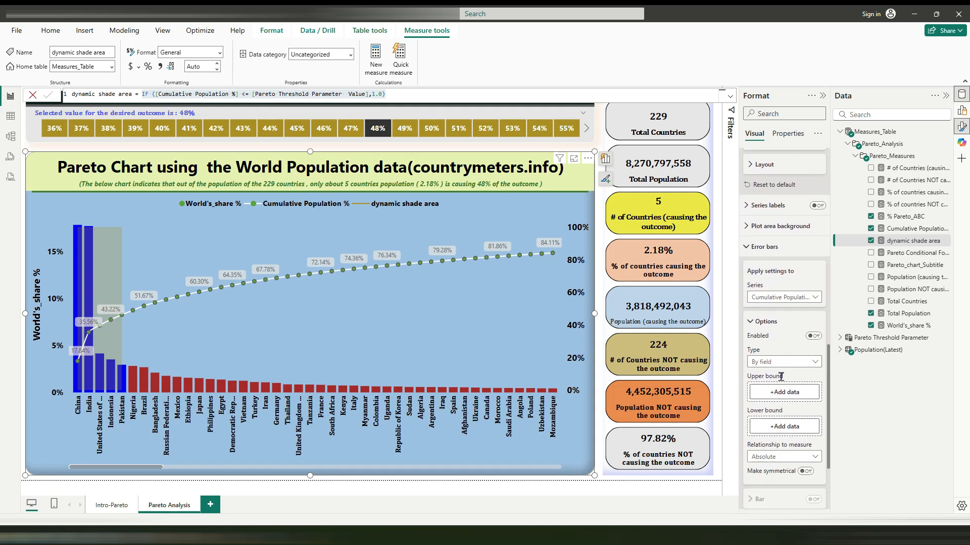
{"action": "left_click", "coordinate": [817, 299]}
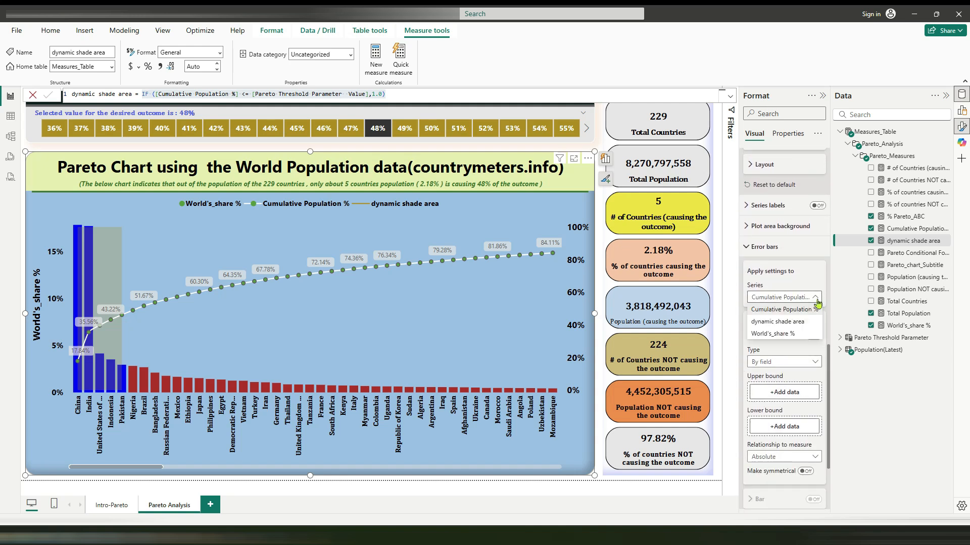
{"action": "left_click", "coordinate": [796, 323]}
{"action": "left_click", "coordinate": [817, 299]}
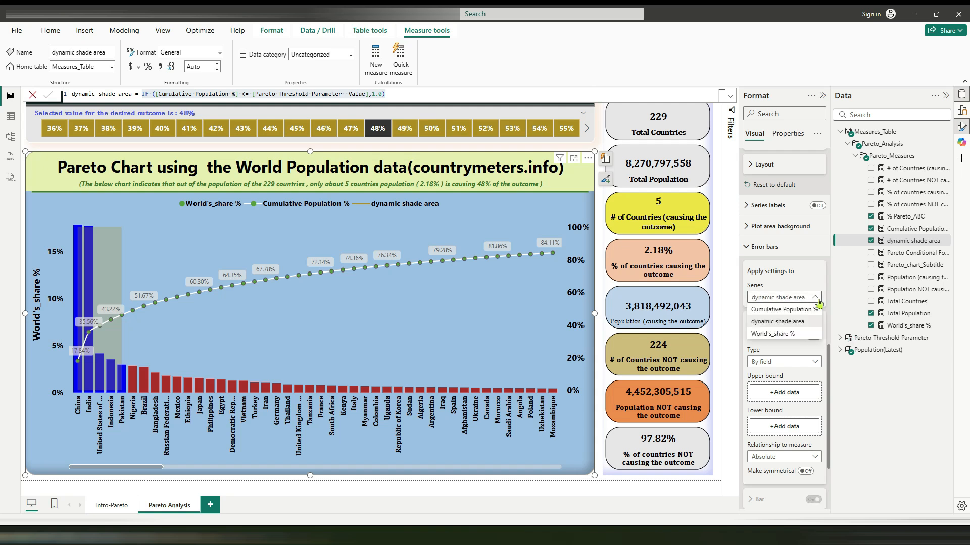
{"action": "left_click", "coordinate": [787, 335]}
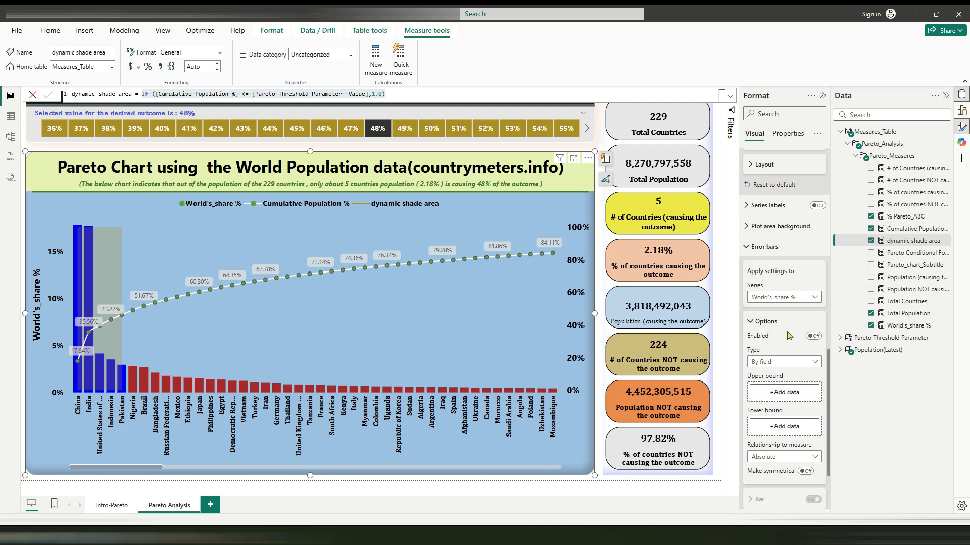
{"action": "left_click", "coordinate": [814, 298]}
{"action": "left_click", "coordinate": [788, 311]}
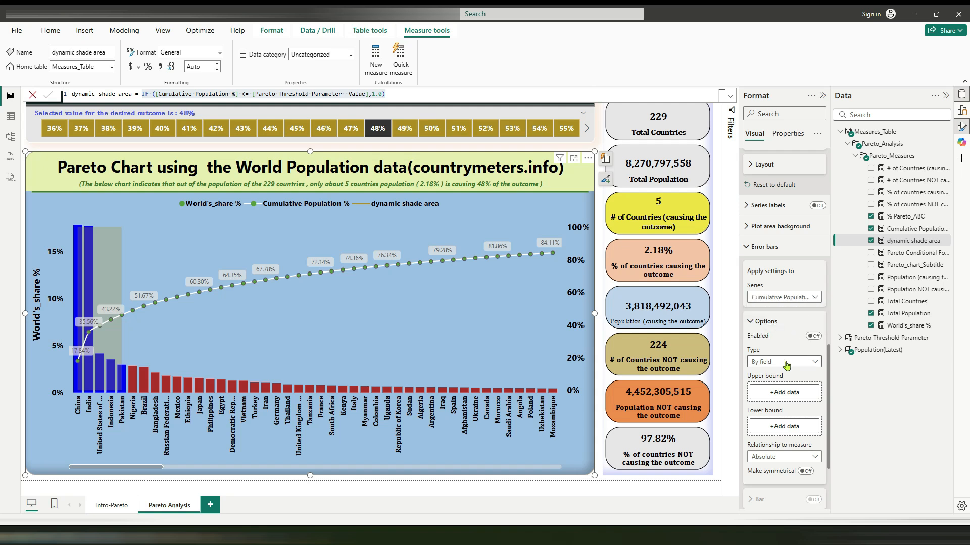
{"action": "scroll", "coordinate": [764, 335], "scroll_direction": "up", "scroll_amount": 2}
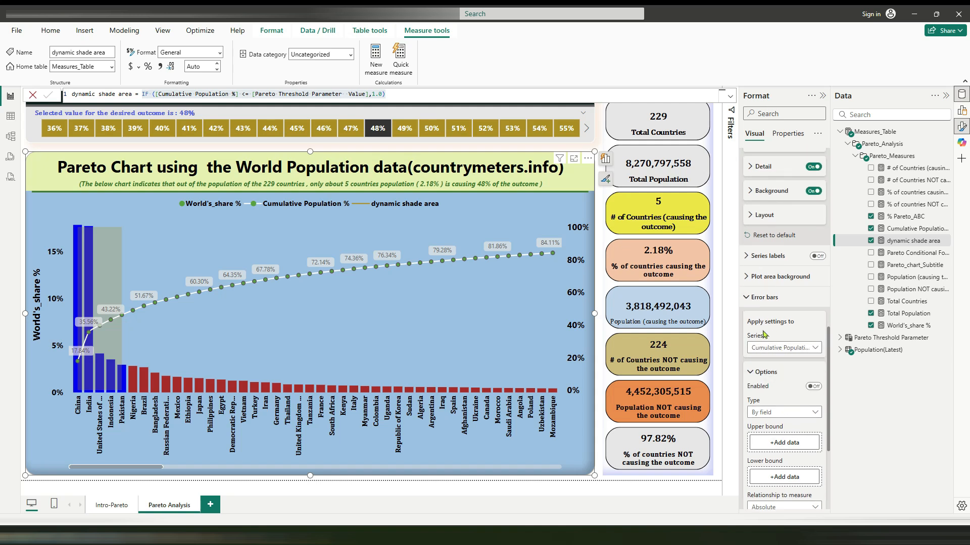
{"action": "left_click", "coordinate": [764, 298]}
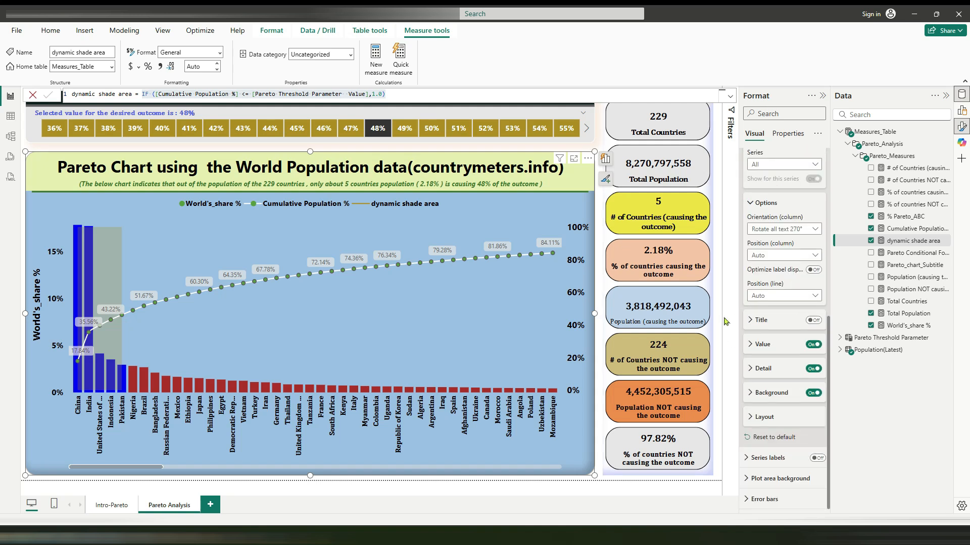
Check the chart's line y-axis fields and the shade area colour and transparency settings for the dynamic shade area series.
{"action": "left_click", "coordinate": [605, 163]}
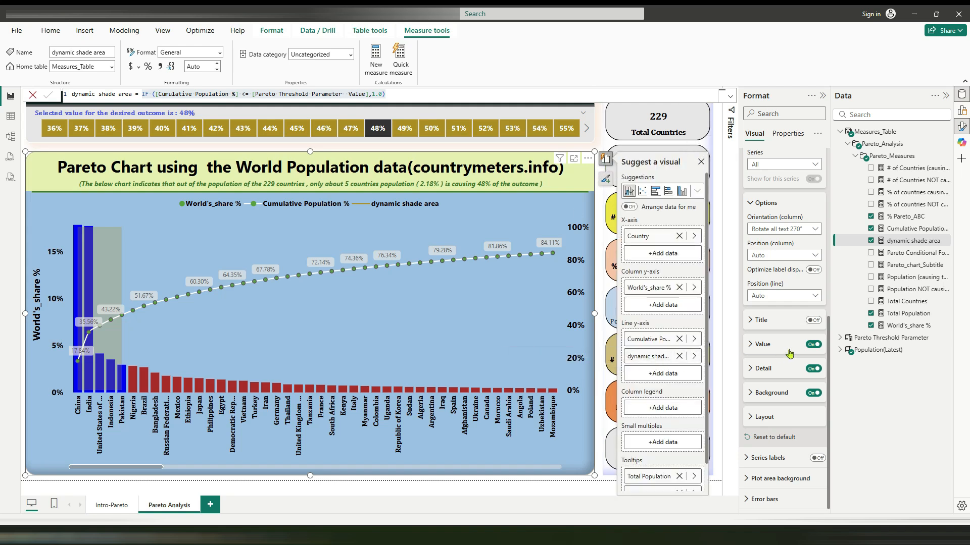
{"action": "scroll", "coordinate": [780, 319], "scroll_direction": "up", "scroll_amount": 3}
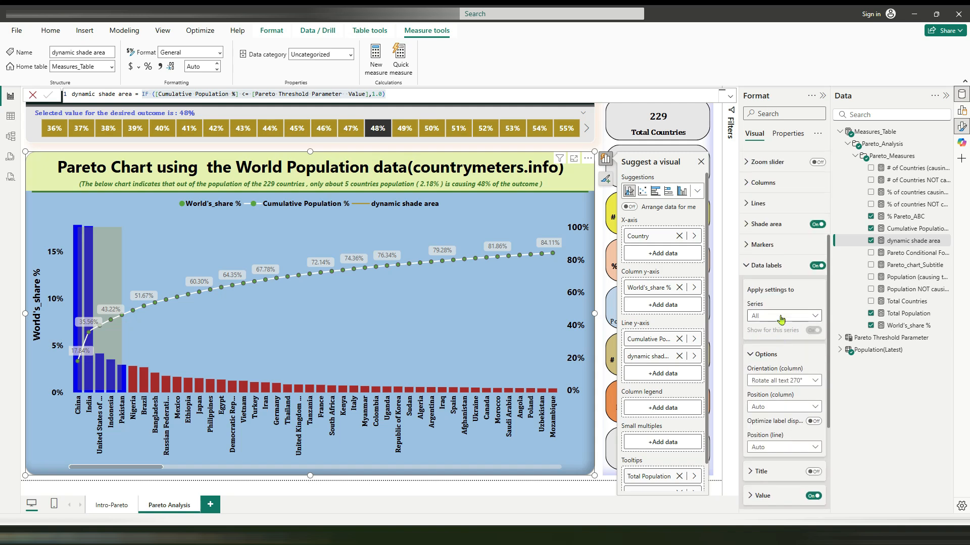
{"action": "scroll", "coordinate": [780, 320], "scroll_direction": "up", "scroll_amount": 1}
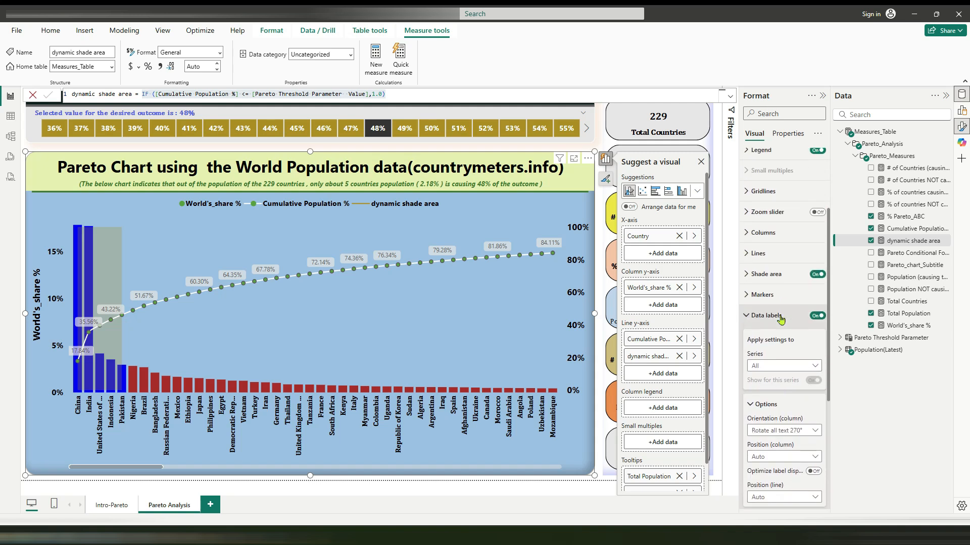
{"action": "left_click", "coordinate": [745, 274]}
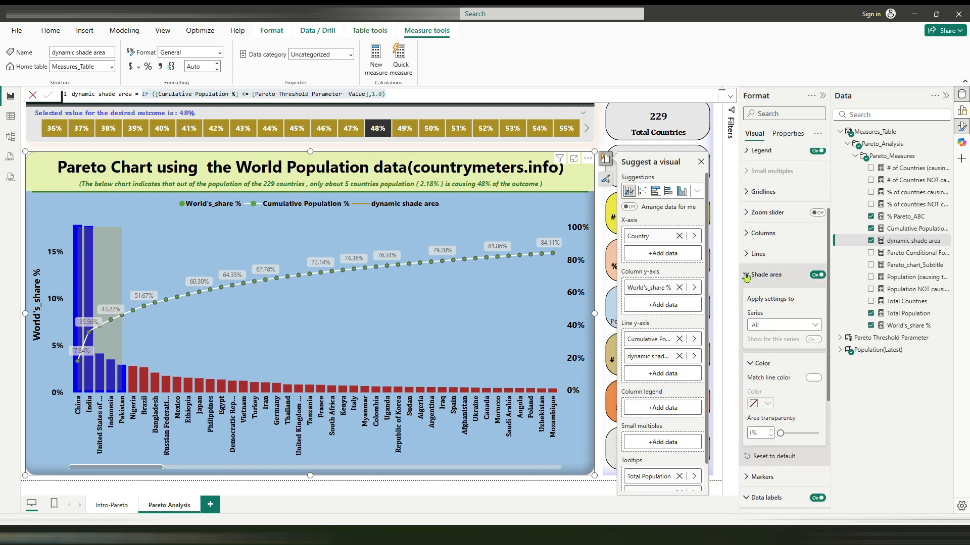
{"action": "left_click", "coordinate": [791, 325]}
{"action": "left_click", "coordinate": [775, 362]}
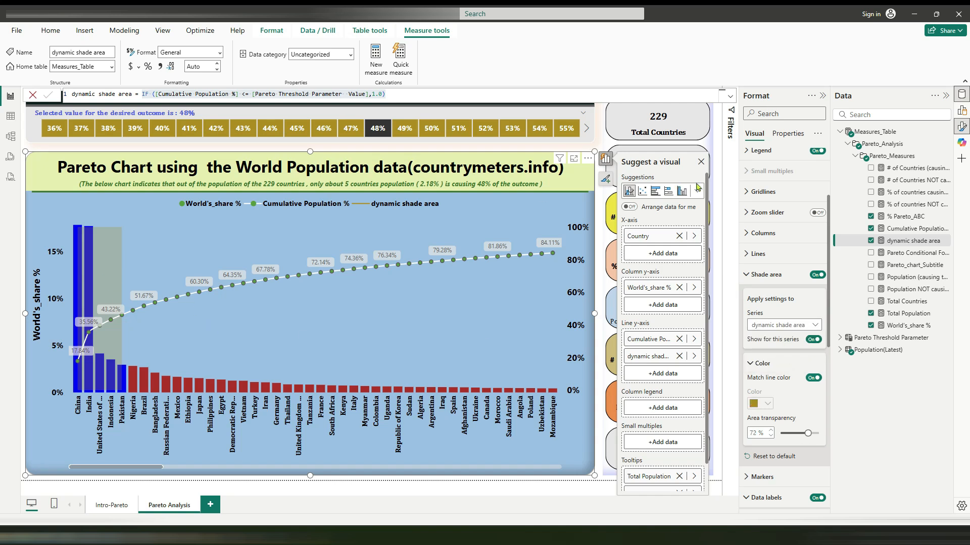
{"action": "left_click", "coordinate": [701, 162]}
Try 60% as the desired outcome, then set it to 80%.
{"action": "scroll", "coordinate": [455, 127], "scroll_direction": "down", "scroll_amount": 8}
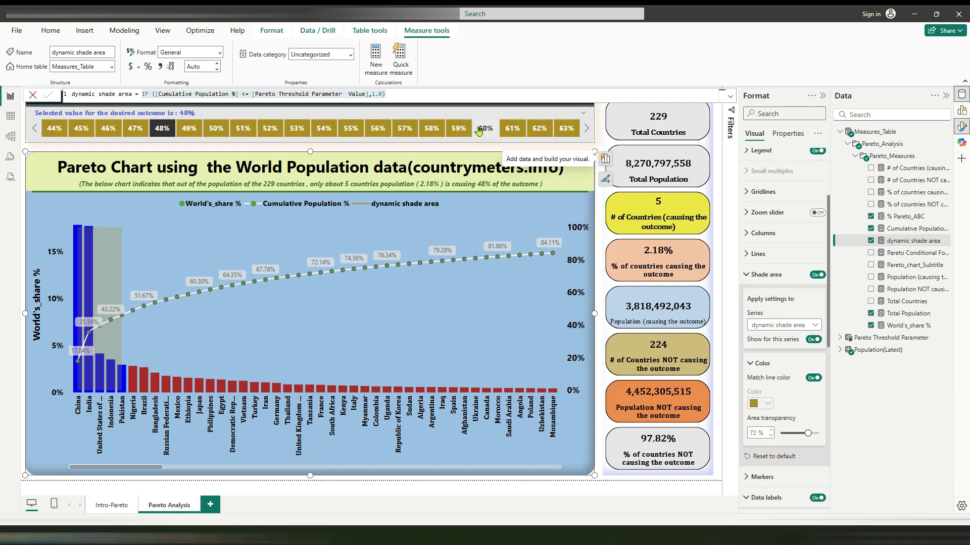
{"action": "left_click", "coordinate": [479, 131]}
{"action": "scroll", "coordinate": [485, 132], "scroll_direction": "down", "scroll_amount": 6}
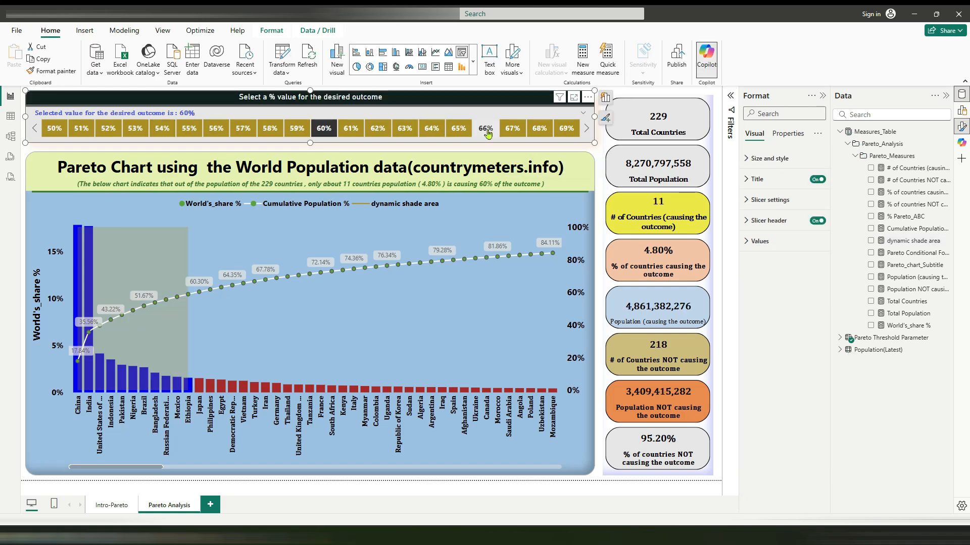
{"action": "scroll", "coordinate": [486, 132], "scroll_direction": "down", "scroll_amount": 16}
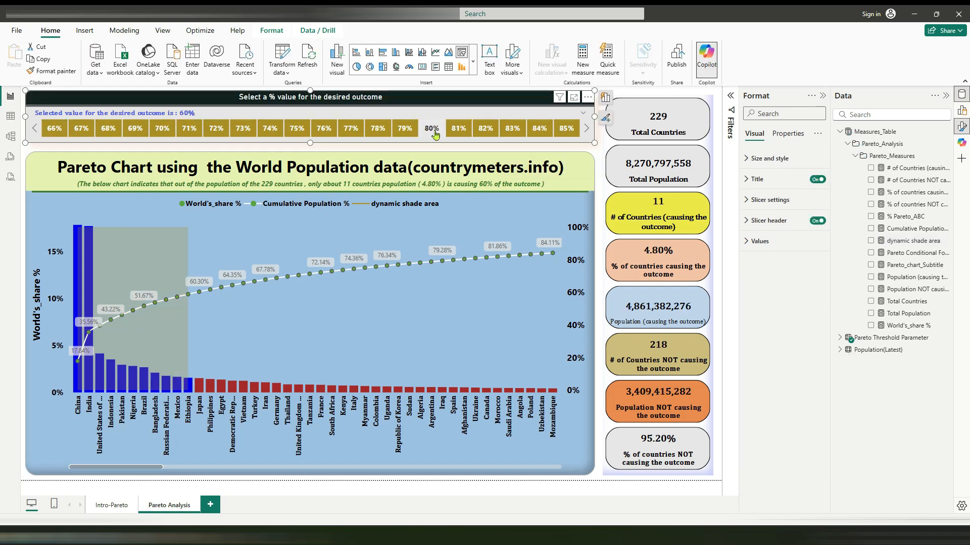
{"action": "left_click", "coordinate": [434, 131]}
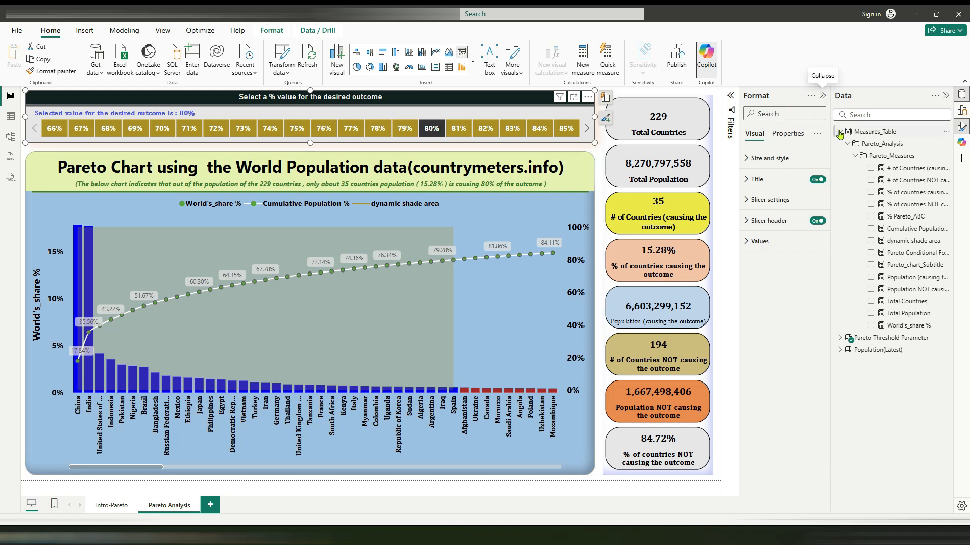
Collapse the Pareto_Measures folder and Measures_Table, close the formatting options and deselect the slicer.
{"action": "left_click", "coordinate": [857, 156]}
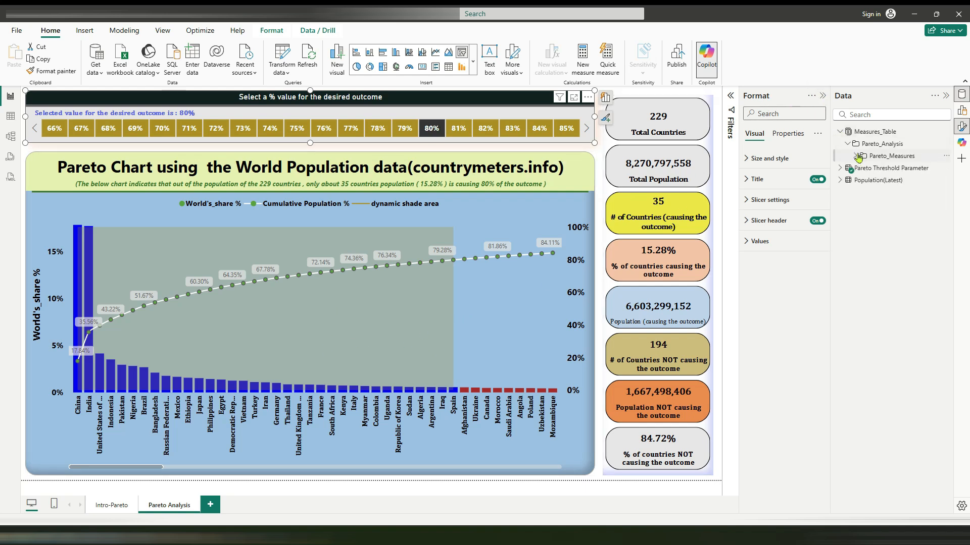
{"action": "left_click", "coordinate": [839, 133]}
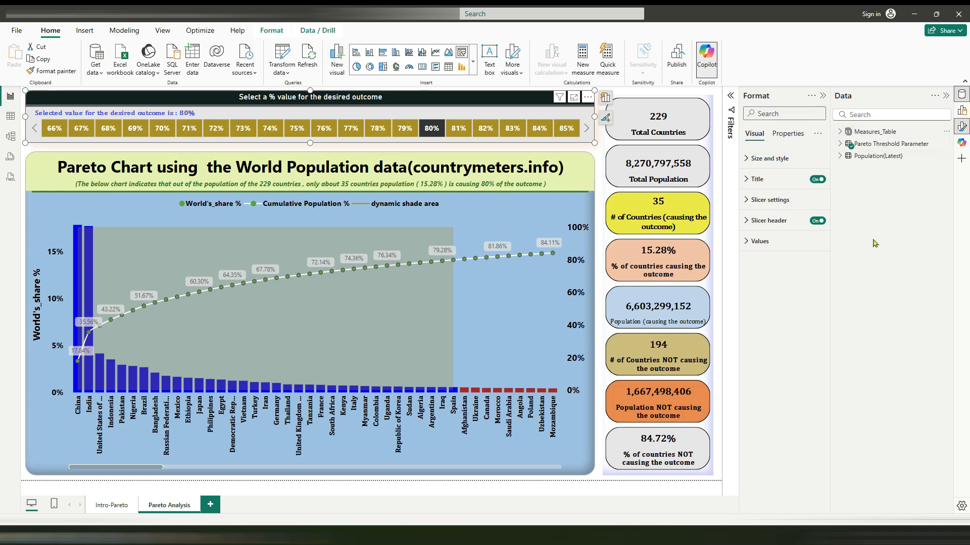
{"action": "left_click", "coordinate": [823, 97]}
{"action": "left_click", "coordinate": [772, 235]}
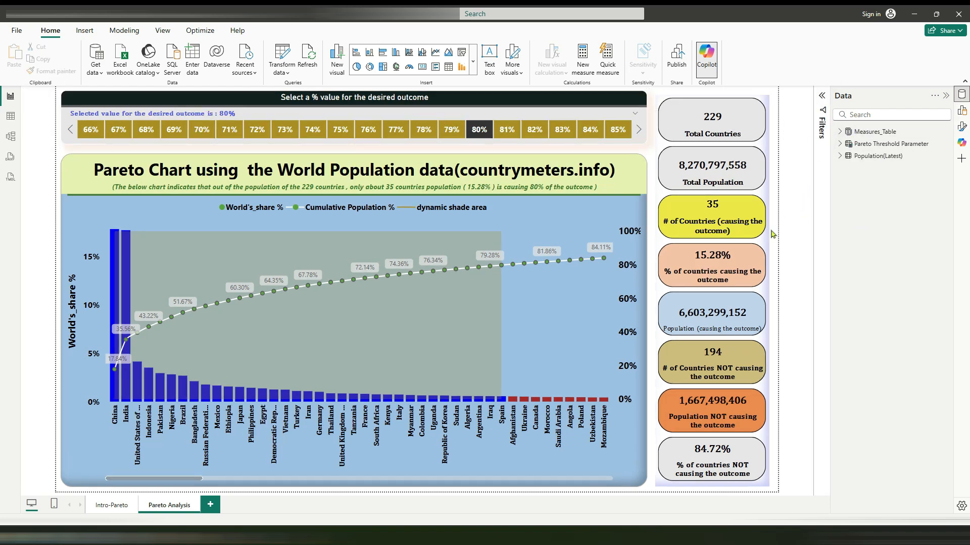